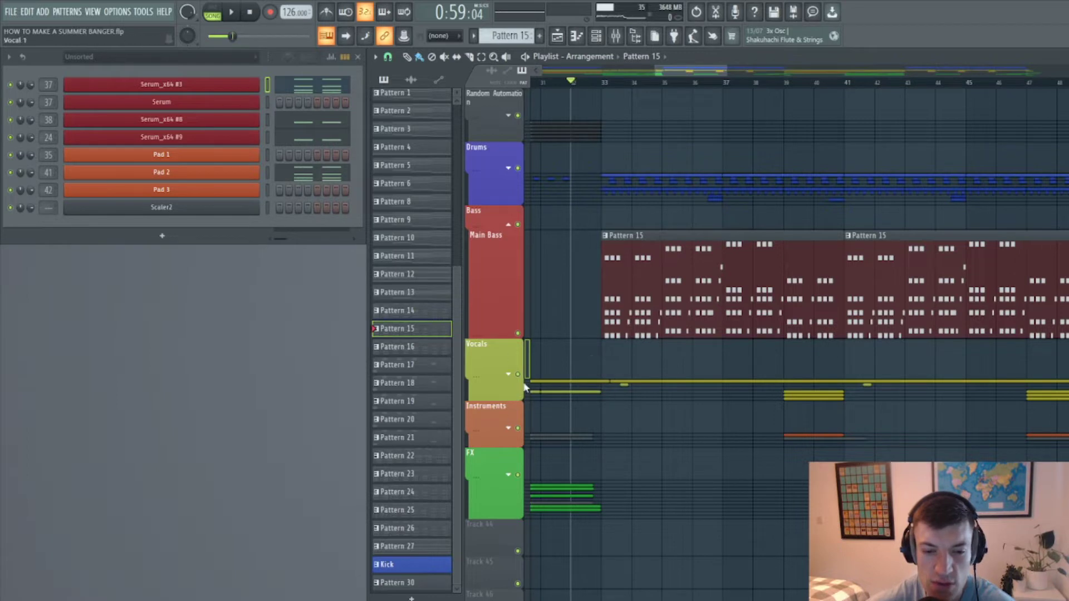
# - Play the arrangement from about bar 32 into the drop, then stop playback
pyautogui.scroll(-1, 576, 86)
pyautogui.click(575, 83)
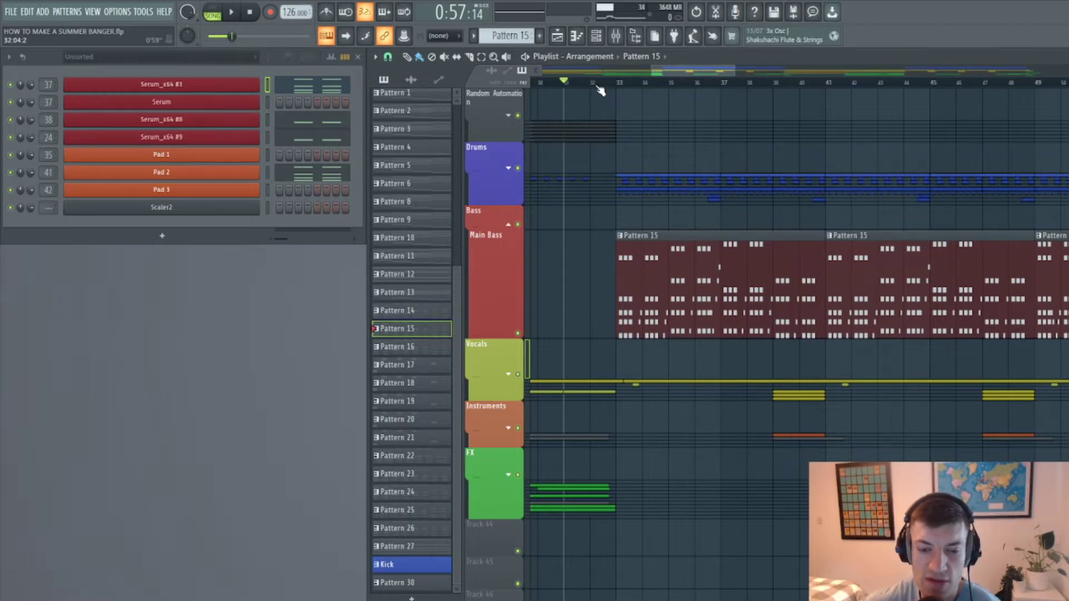
pyautogui.press('space')
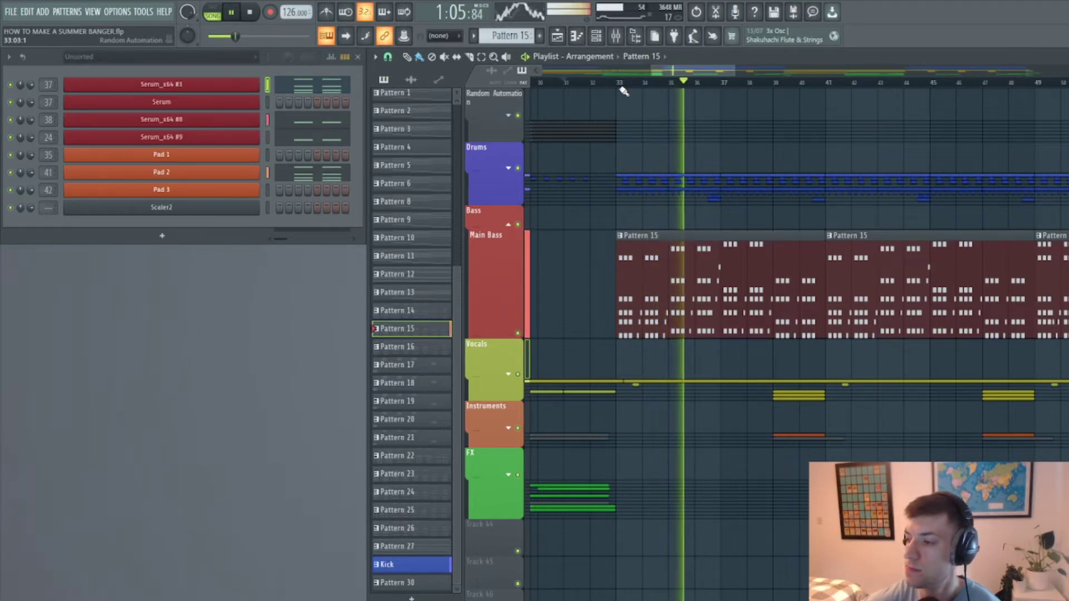
pyautogui.click(233, 13)
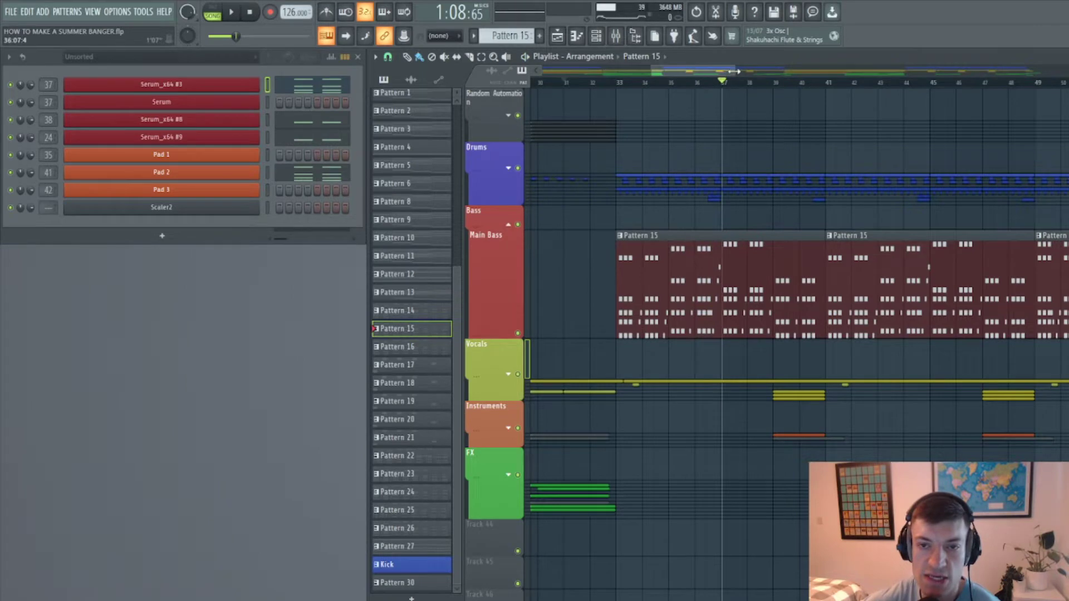
# - Look over the Pattern 15 and Pattern 26 clips on the Main Bass track, leaving Pattern 15 selected
pyautogui.moveTo(734, 71); pyautogui.dragTo(755, 71)
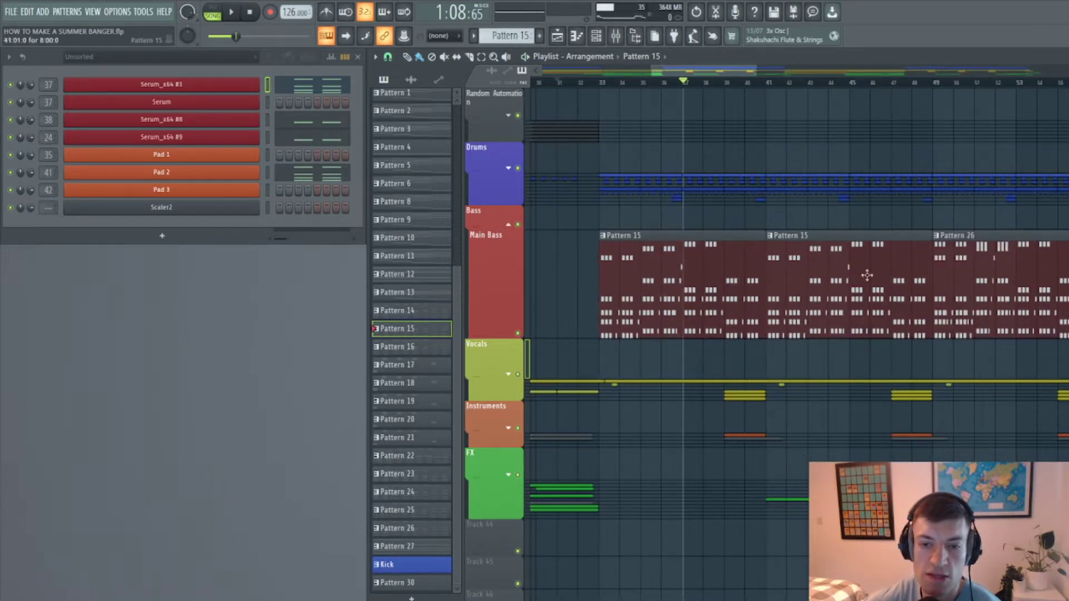
pyautogui.moveTo(728, 72); pyautogui.dragTo(774, 72)
pyautogui.click(763, 246)
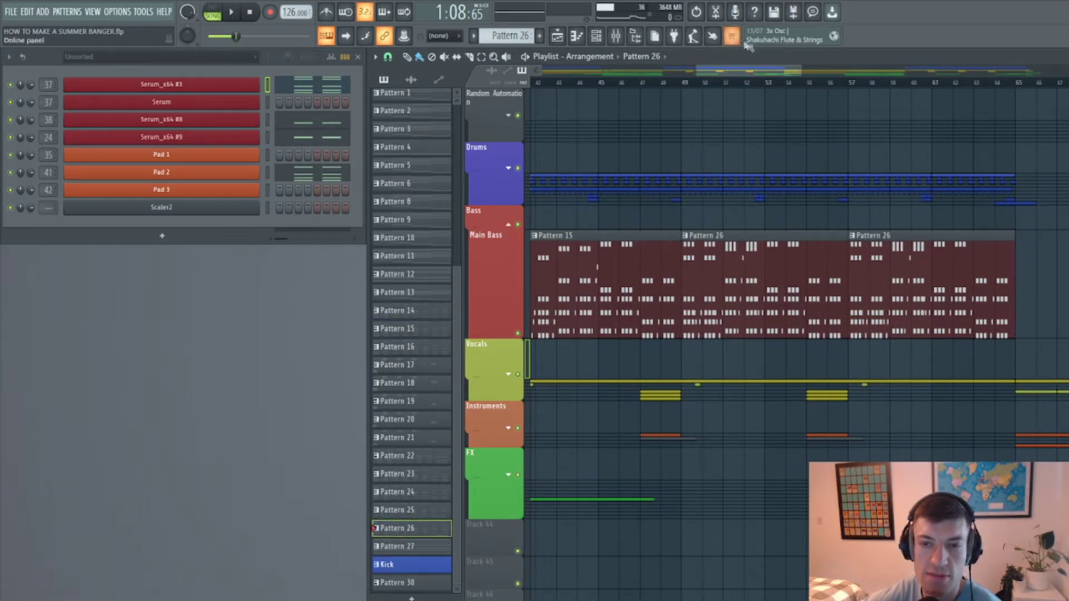
pyautogui.hscroll(-5, 627, 276)
pyautogui.click(670, 271)
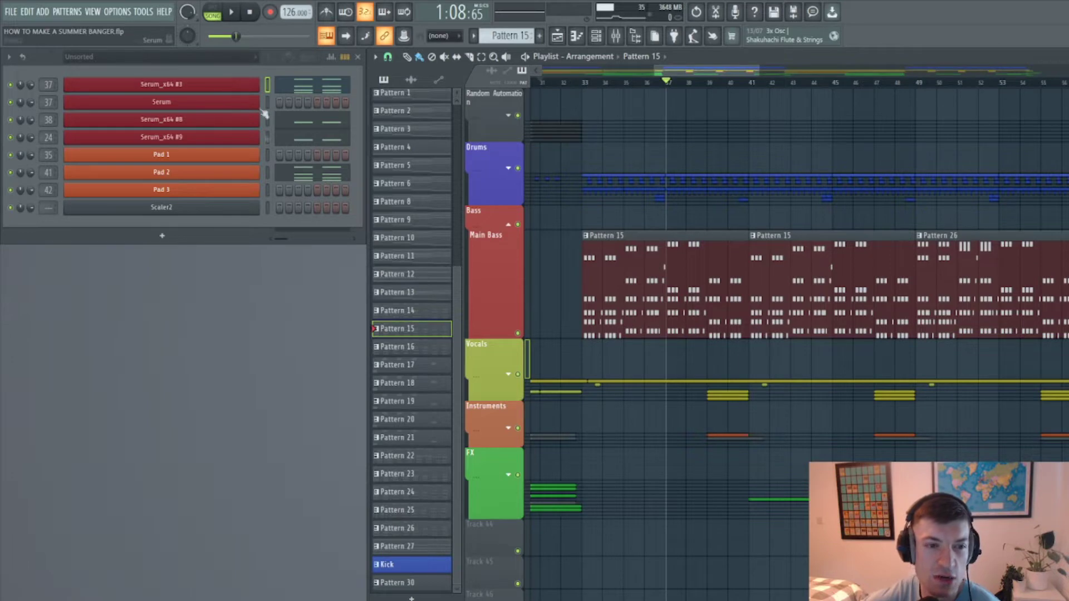
# - Inspect the oscillator and effects settings of the Serum_x64 #3 chord synth, then close the plugin
pyautogui.click(245, 85)
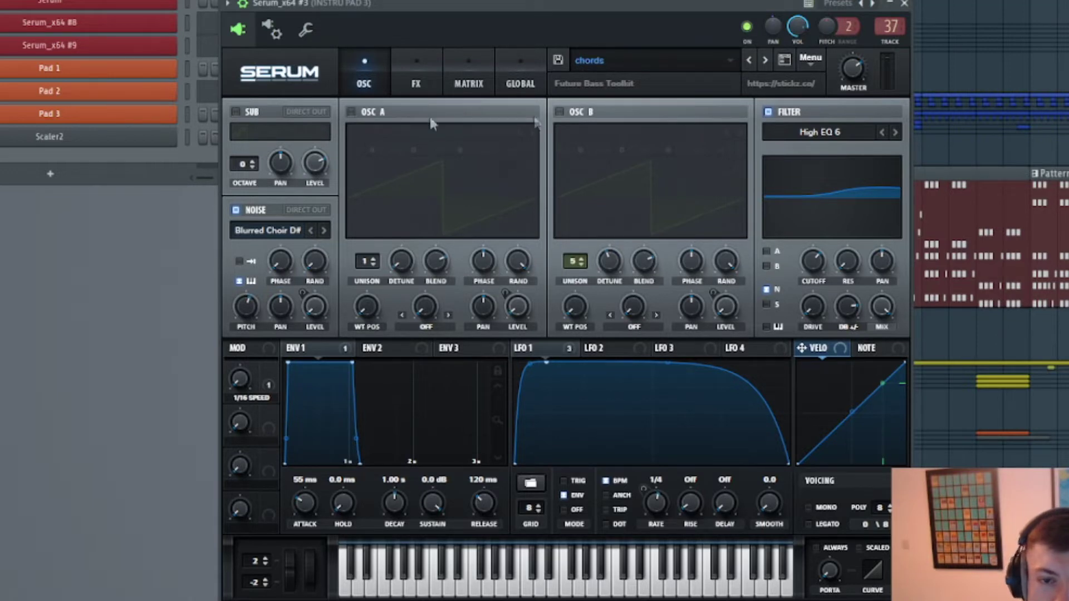
pyautogui.click(412, 78)
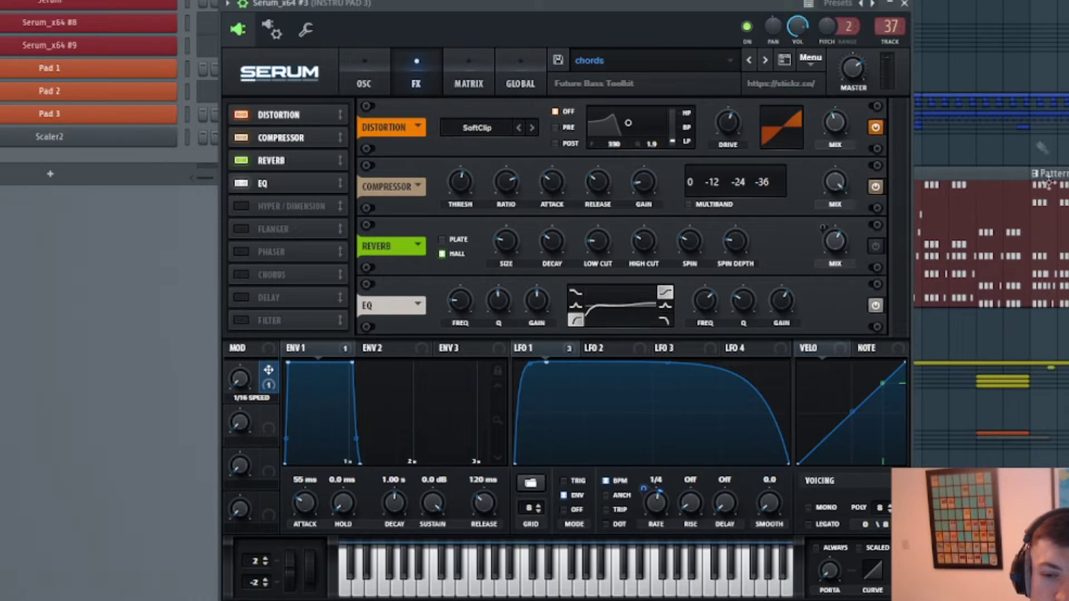
pyautogui.click(370, 63)
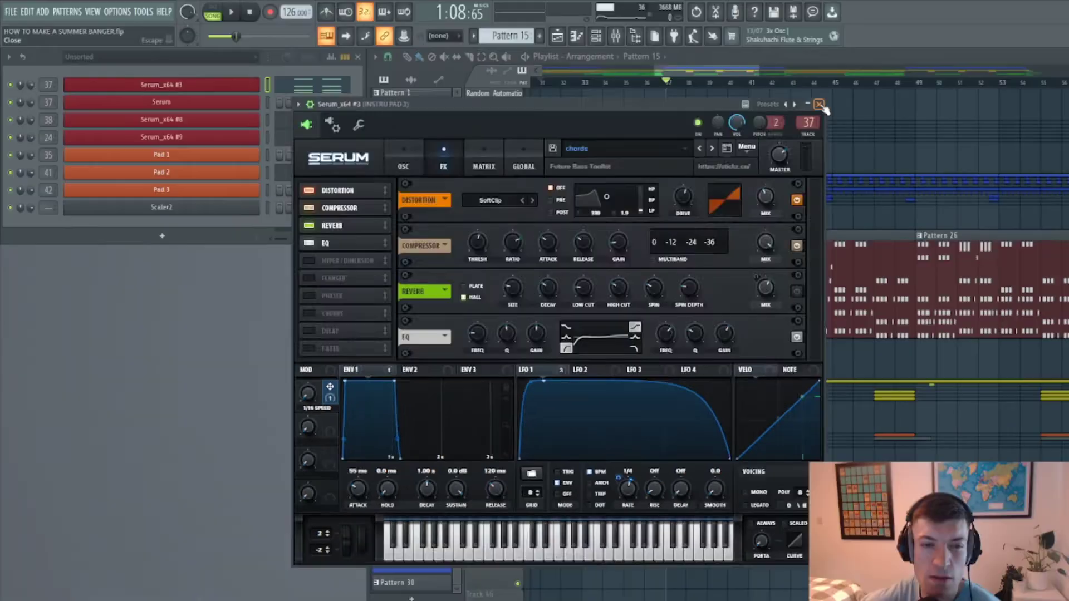
pyautogui.click(820, 106)
# - Inspect the Pad 2, Serum_x64 #8 and Serum_x64 #9 instruments one after another
pyautogui.click(217, 173)
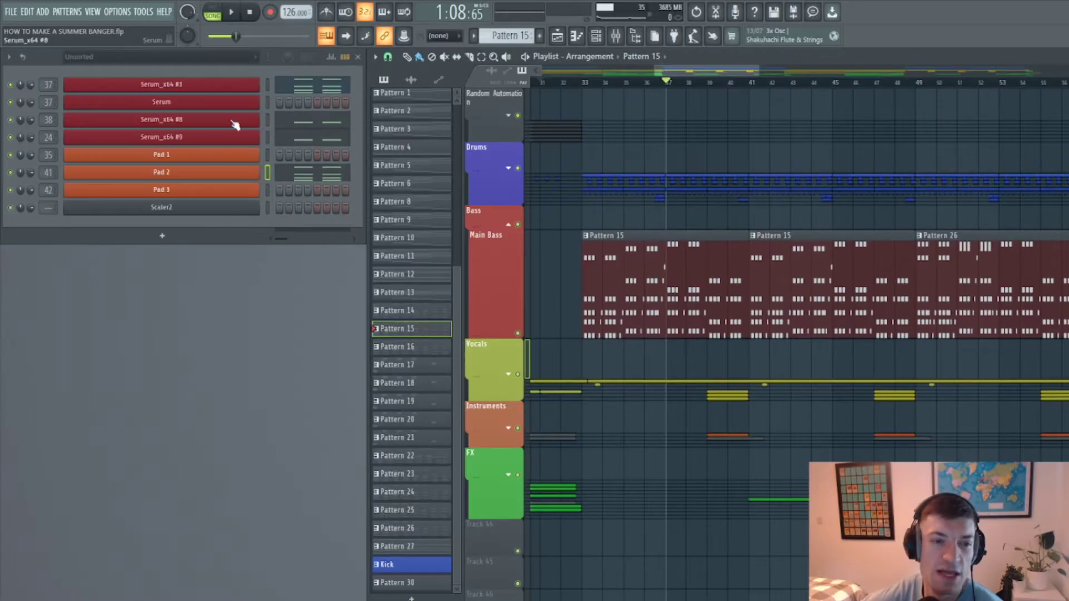
pyautogui.click(234, 121)
pyautogui.moveTo(551, 149); pyautogui.dragTo(593, 123)
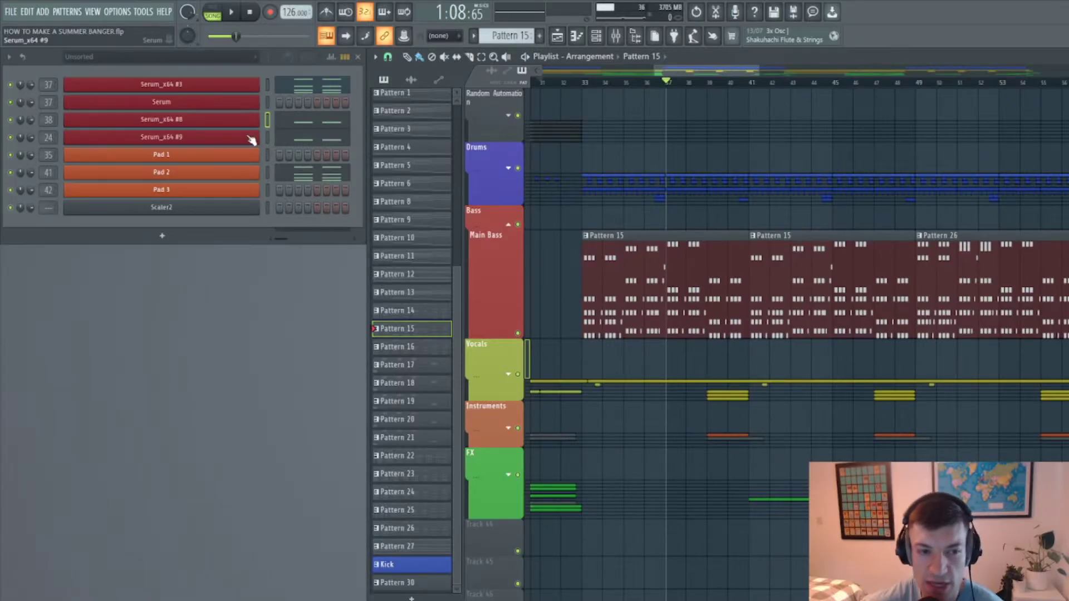
pyautogui.click(252, 141)
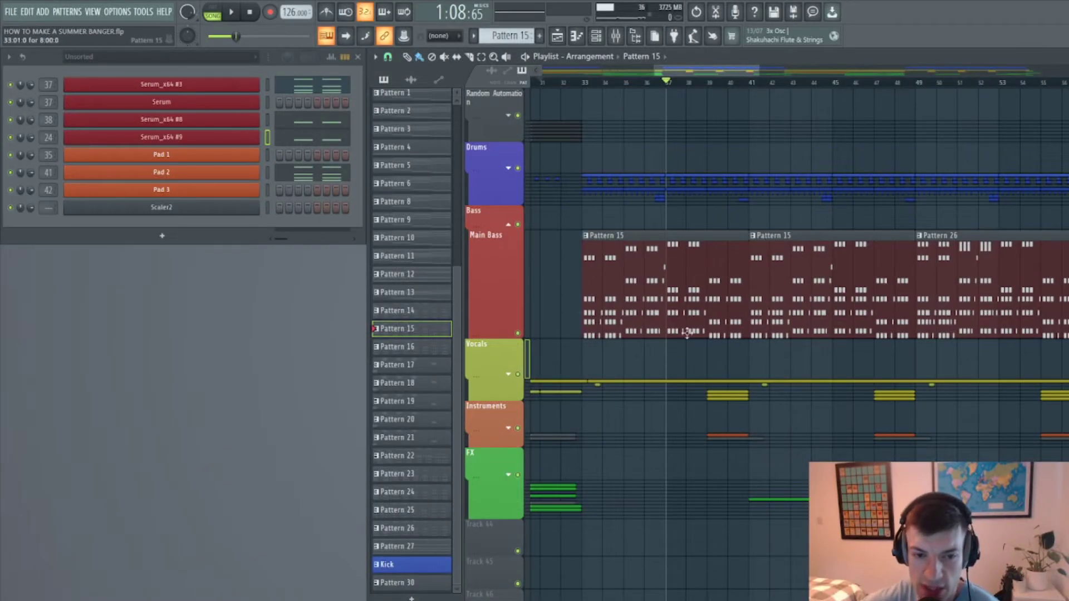
# - Open Pattern 15's Serum_x64 #3 notes in the piano roll and show the first two chord bars
pyautogui.doubleClick(658, 279)
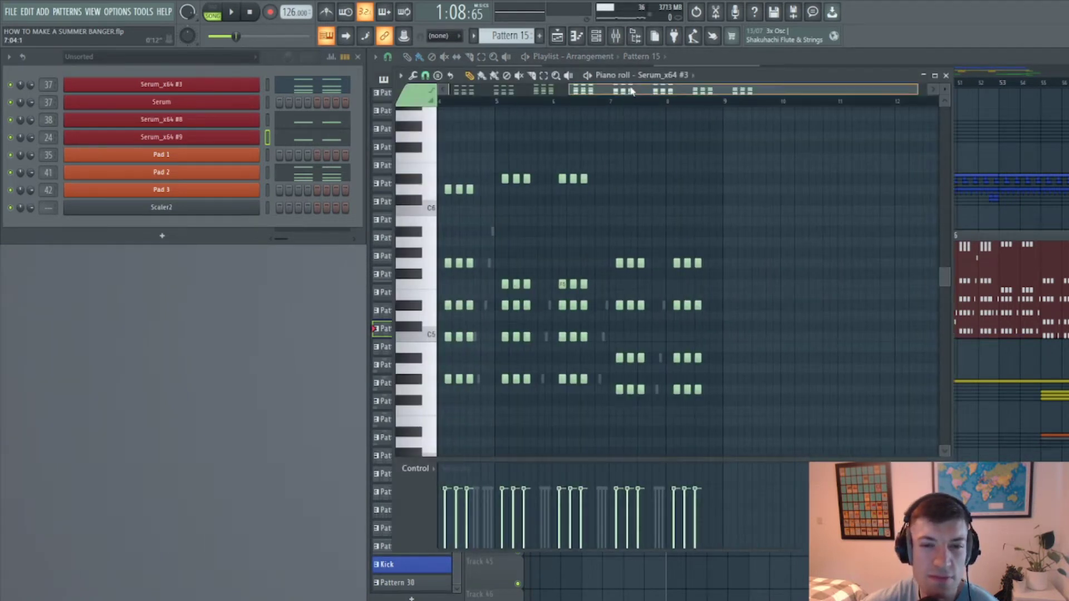
pyautogui.moveTo(632, 91); pyautogui.dragTo(383, 110)
pyautogui.moveTo(796, 87); pyautogui.dragTo(816, 88)
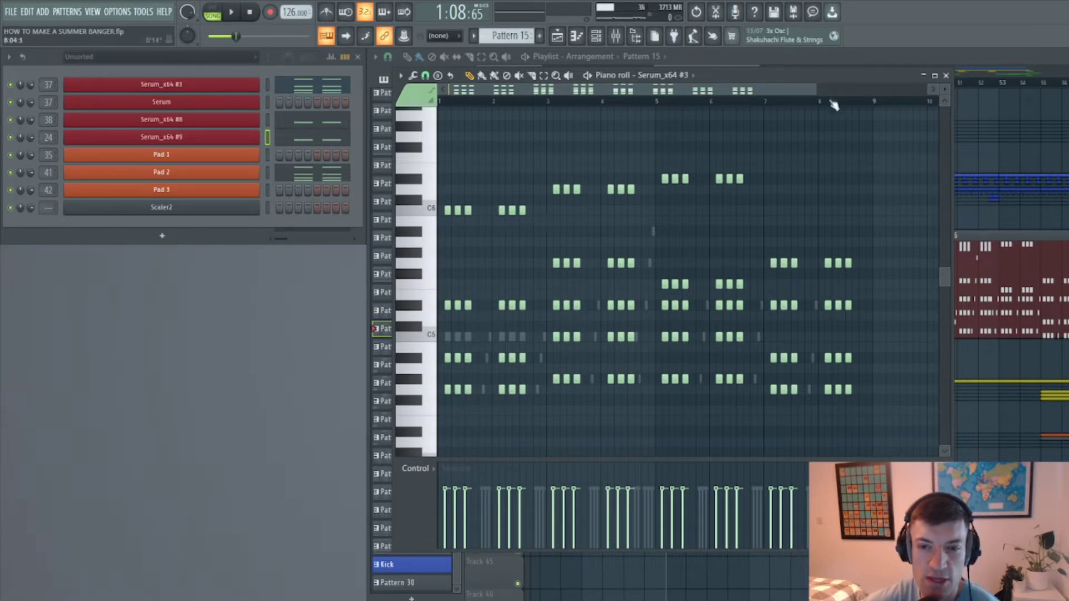
pyautogui.moveTo(816, 88); pyautogui.dragTo(597, 89)
pyautogui.click(304, 92)
pyautogui.click(304, 91)
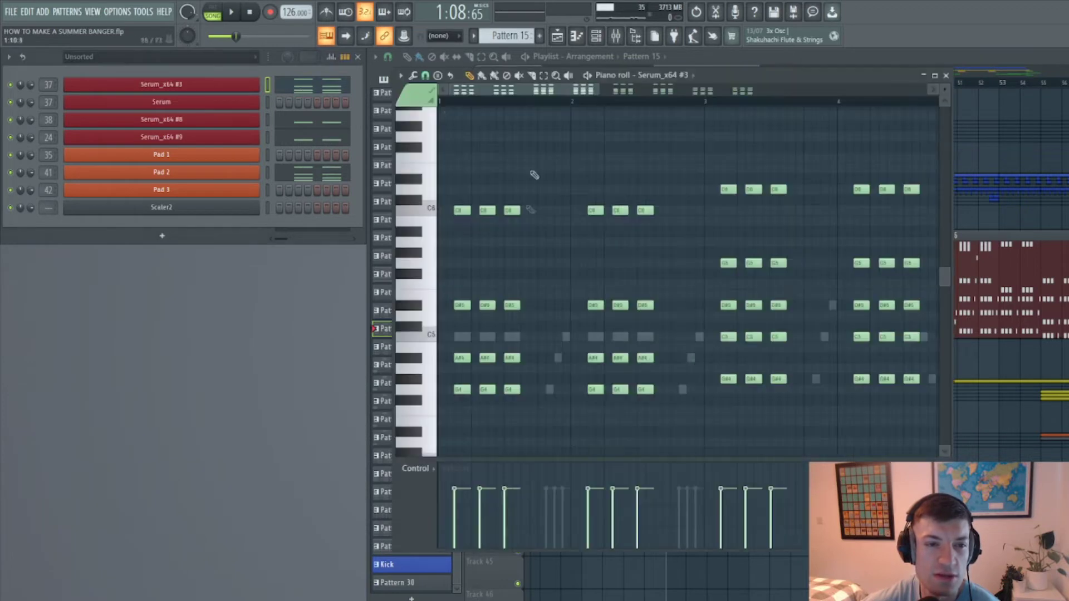
pyautogui.moveTo(598, 90); pyautogui.dragTo(526, 142)
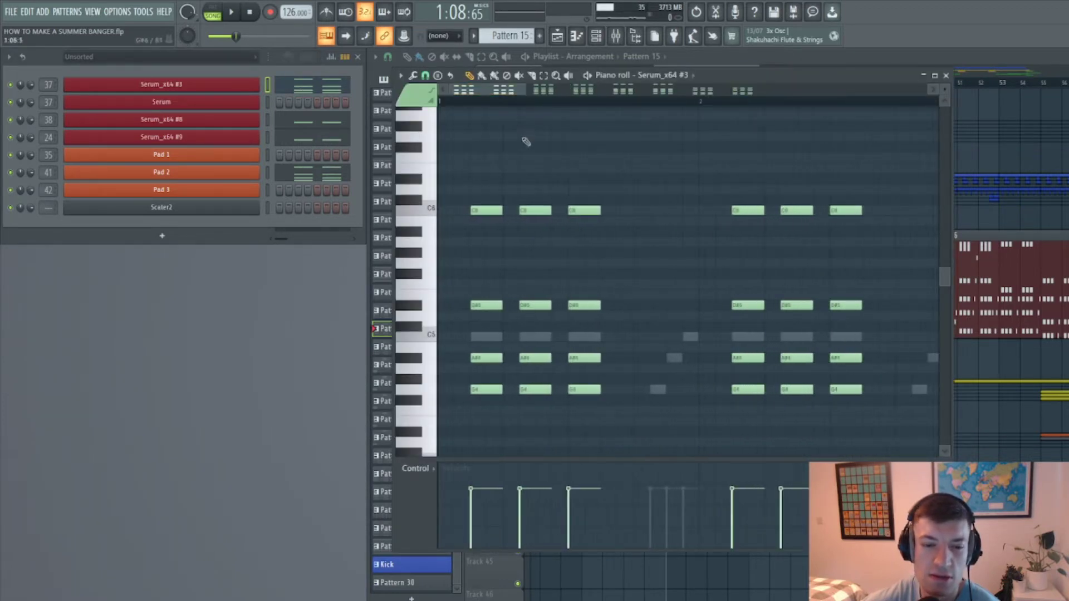
pyautogui.click(413, 77)
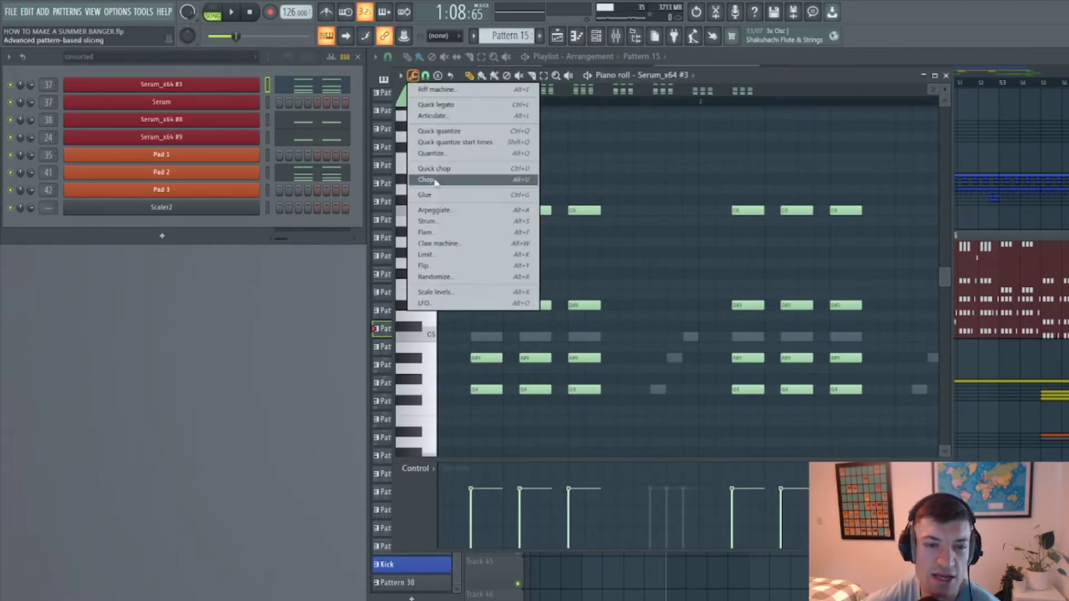
pyautogui.click(425, 75)
pyautogui.click(450, 189)
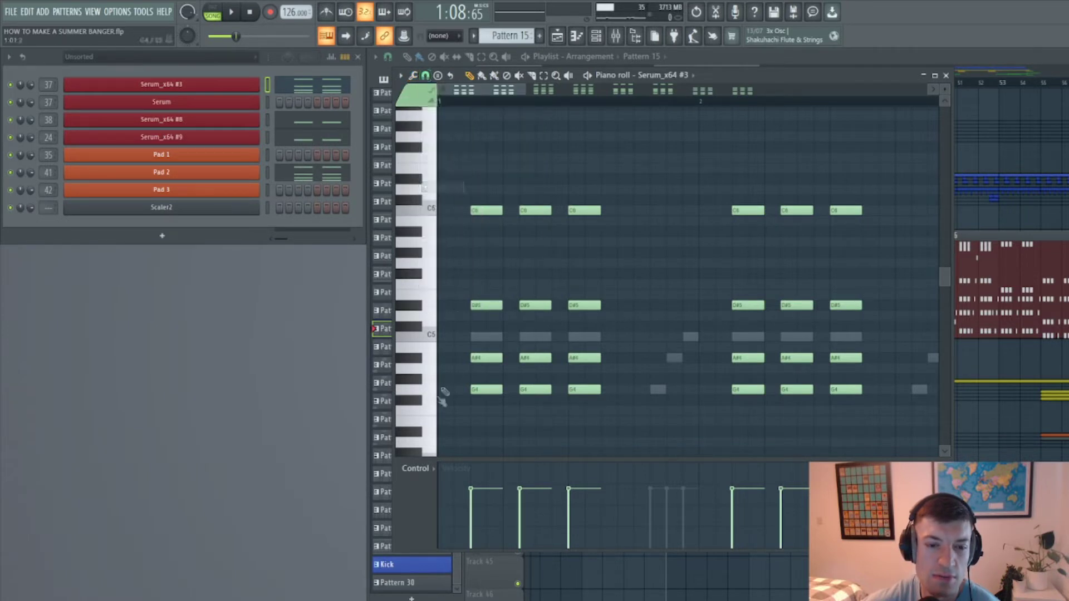
# - Audition the first chord's pitches G4, A#4, D#5 and C6 on the Serum_x64 #3 piano roll keyboard
pyautogui.click(425, 390)
pyautogui.click(418, 358)
pyautogui.click(419, 307)
pyautogui.click(417, 209)
# - Delete and redraw the three C6 notes of the first chord group in Serum_x64 #3, then briefly play it back
pyautogui.rightClick(477, 211)
pyautogui.click(478, 211)
pyautogui.rightClick(533, 212)
pyautogui.click(524, 211)
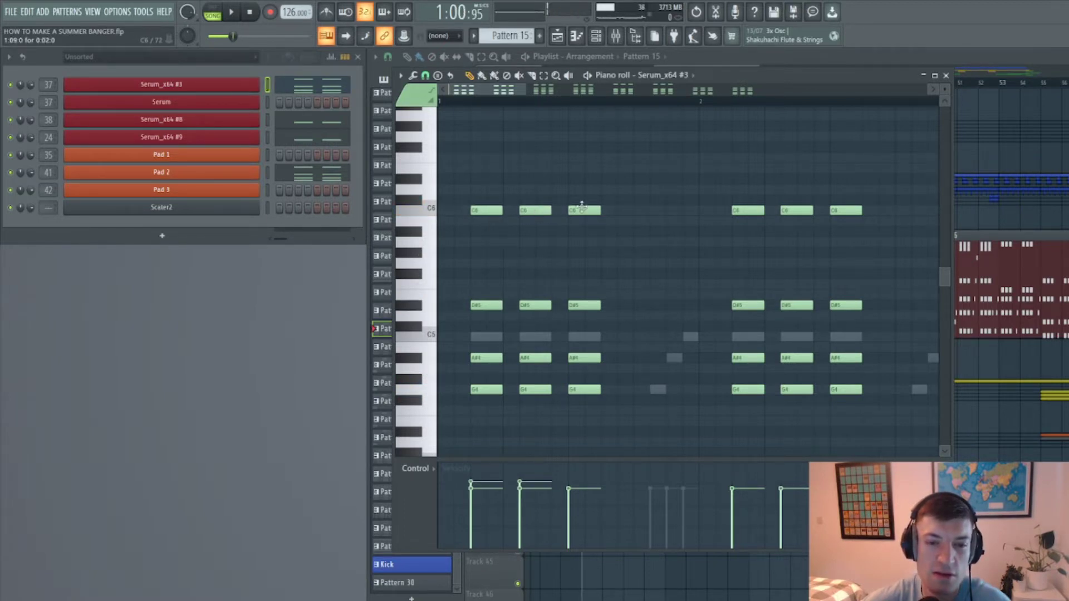
pyautogui.rightClick(579, 211)
pyautogui.click(578, 212)
pyautogui.press('space')
pyautogui.press('space')
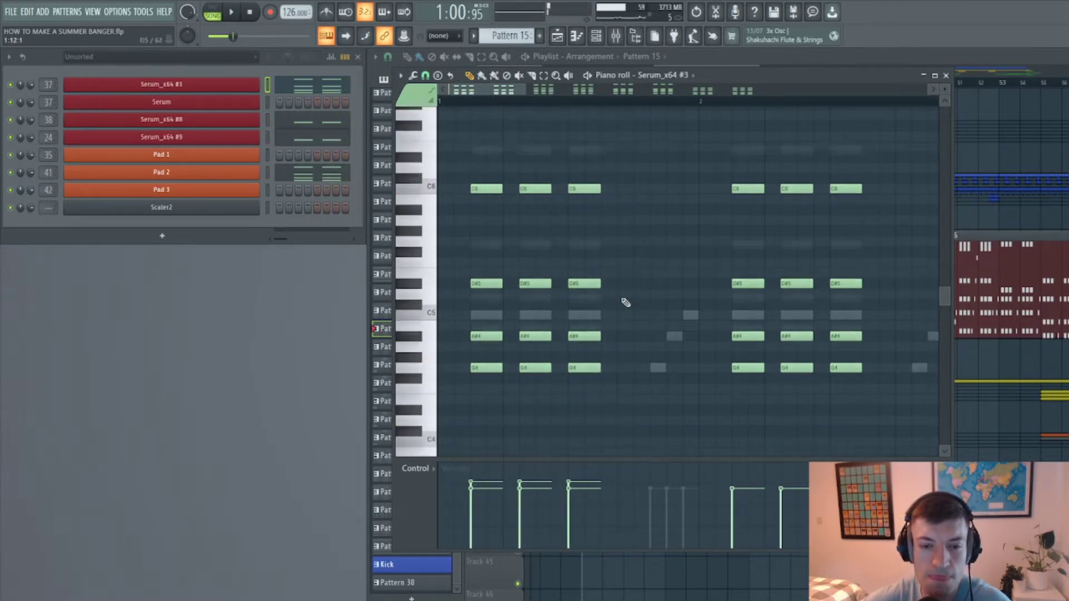
# - Audition the first three C5 notes in the Serum_x64 #8 and Serum_x64 #9 piano rolls
pyautogui.click(318, 125)
pyautogui.click(488, 338)
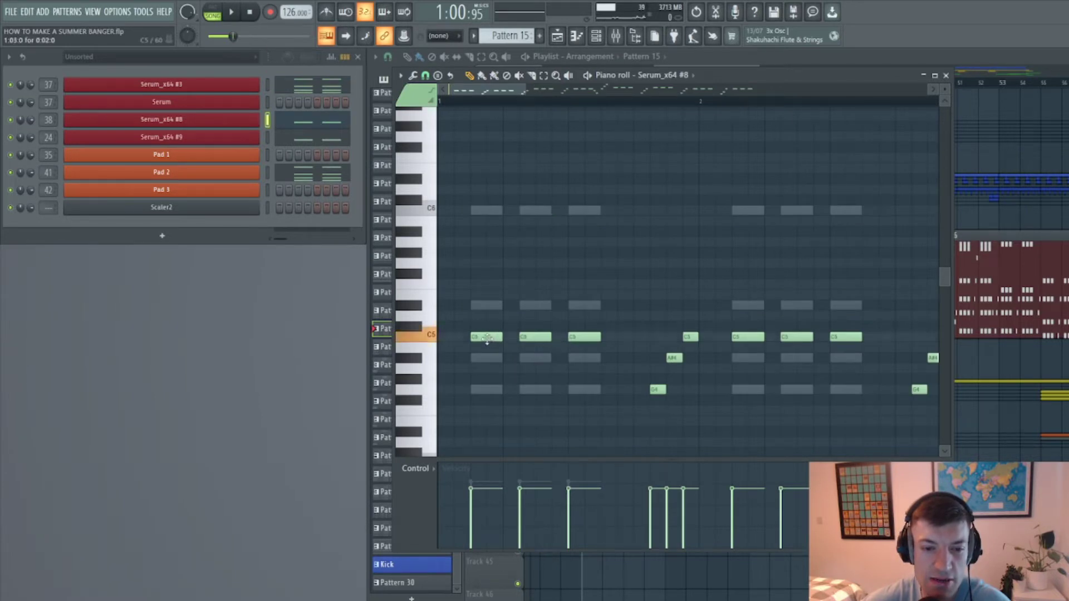
pyautogui.click(532, 337)
pyautogui.click(584, 336)
pyautogui.click(311, 138)
pyautogui.click(477, 337)
pyautogui.click(533, 338)
pyautogui.click(590, 337)
# - Audition Pad 2's first chord pitches C6, D#5, A#4 and G4, then briefly play all the layers together
pyautogui.click(336, 177)
pyautogui.scroll(3, 573, 275)
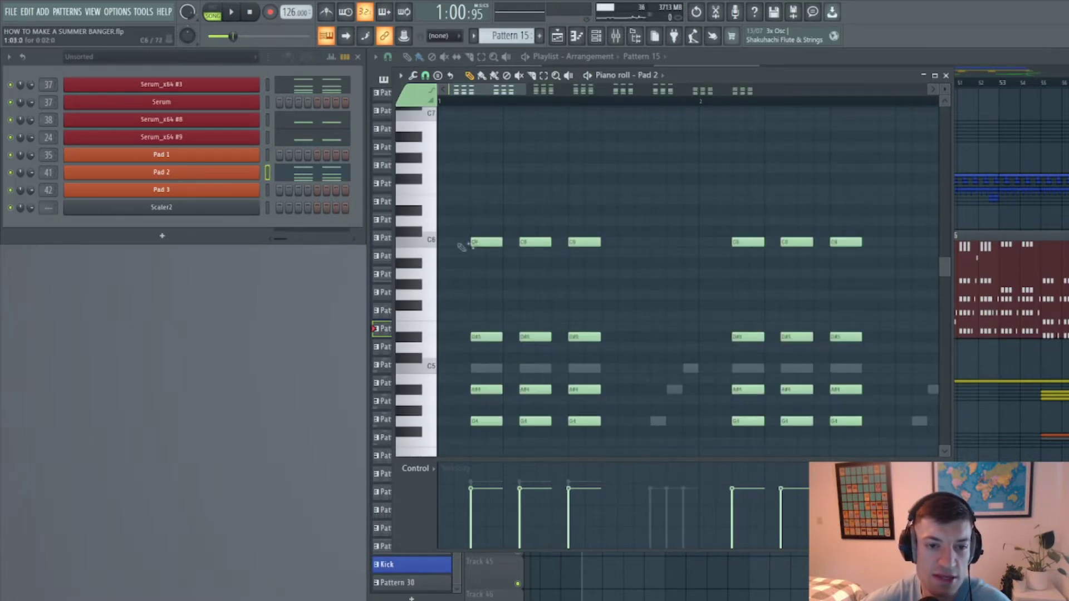
pyautogui.click(435, 246)
pyautogui.click(413, 337)
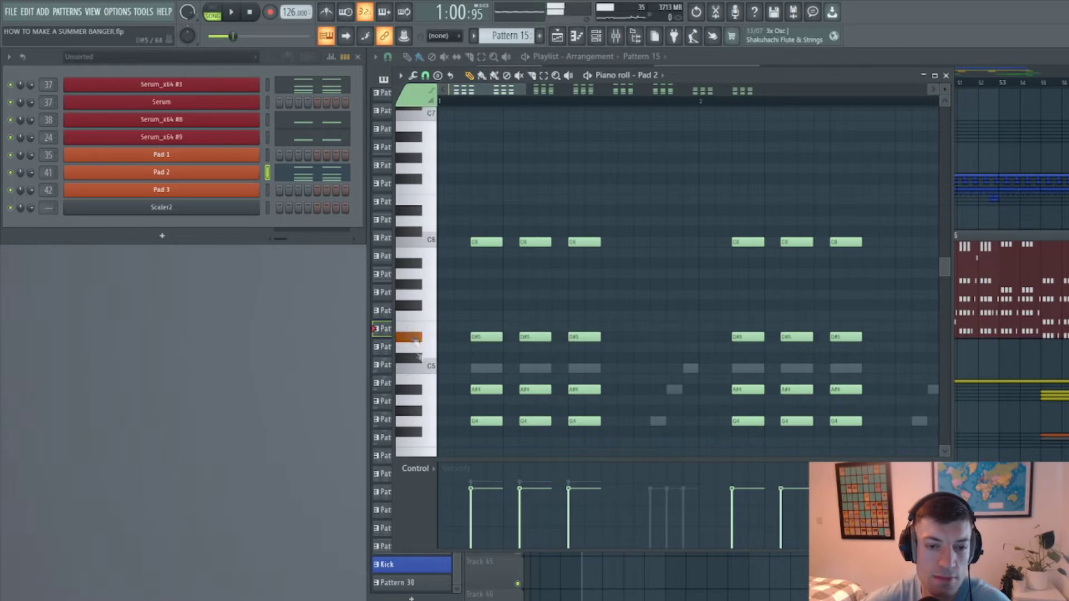
pyautogui.click(415, 389)
pyautogui.click(432, 422)
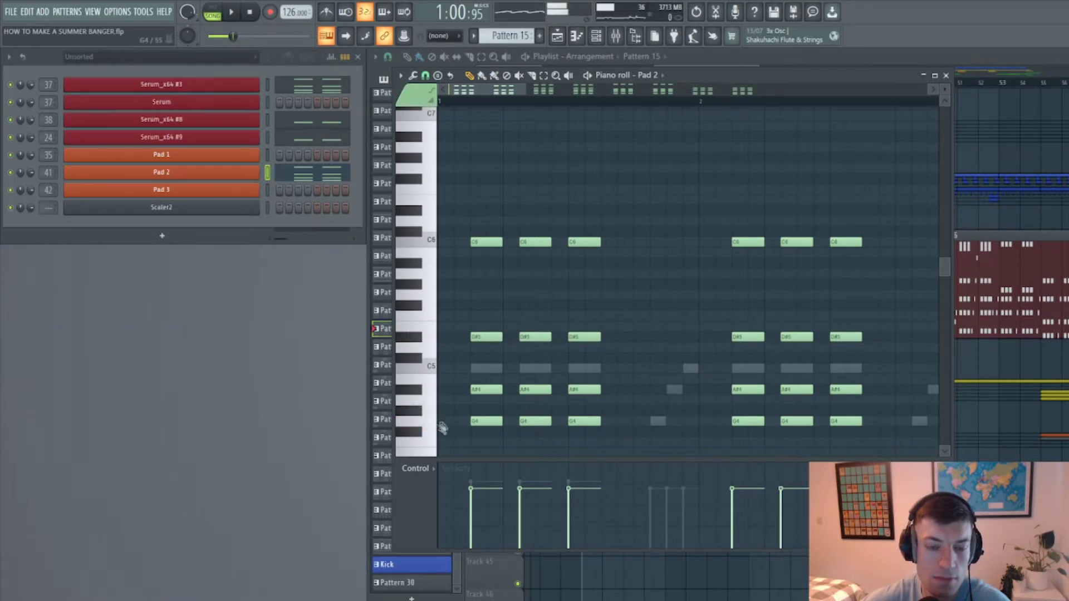
pyautogui.press('space')
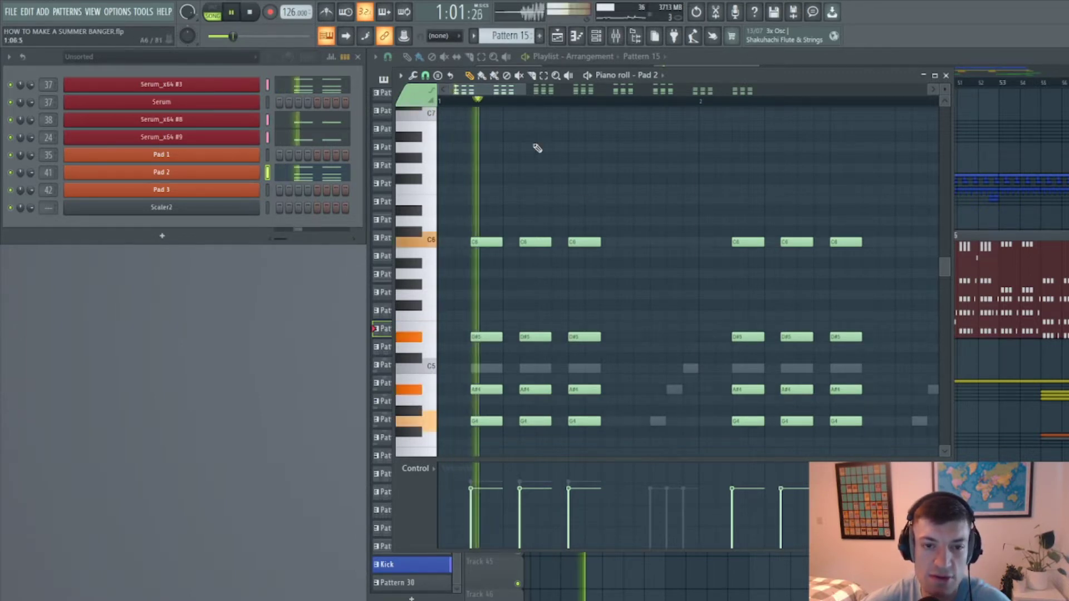
pyautogui.press('space')
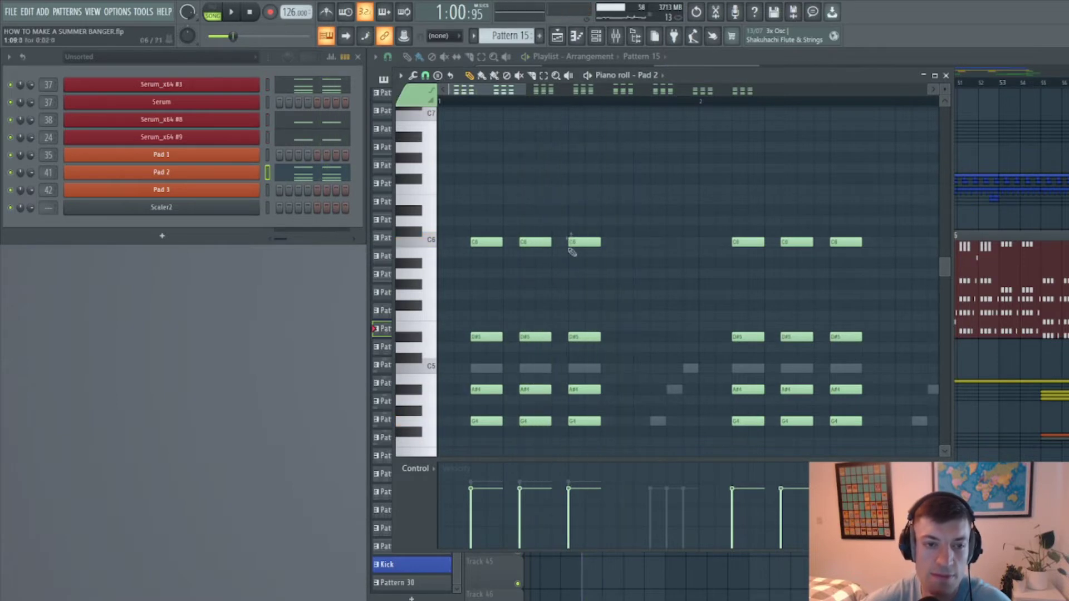
# - Audition the short rising run from G4 through A#4 before bar 2 in Serum_x64 #9 and Serum_x64 #8
pyautogui.click(327, 128)
pyautogui.scroll(-3, 687, 260)
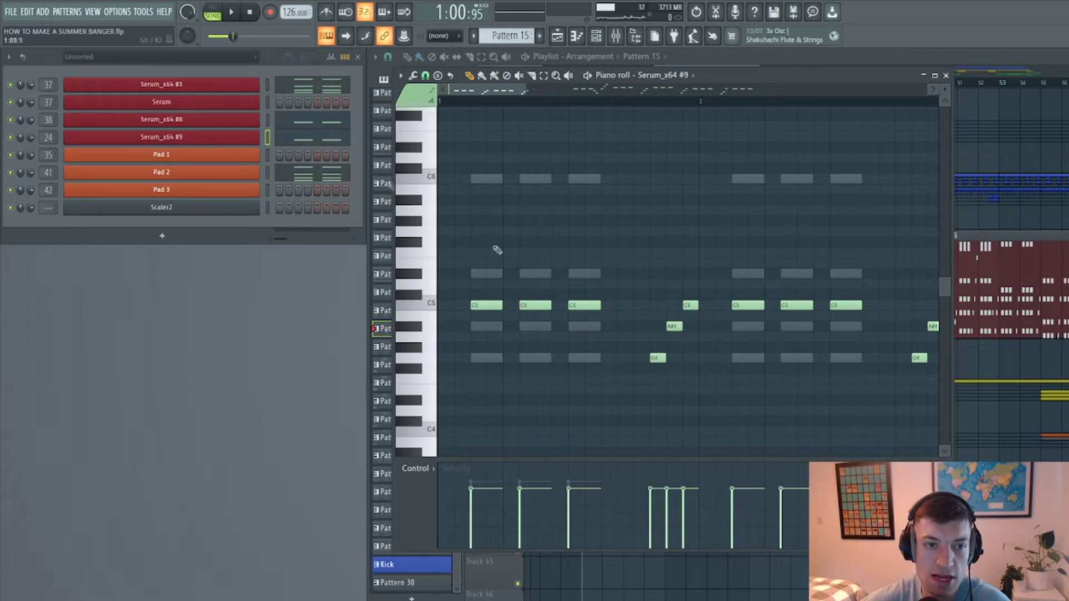
pyautogui.click(657, 356)
pyautogui.click(674, 326)
pyautogui.click(685, 306)
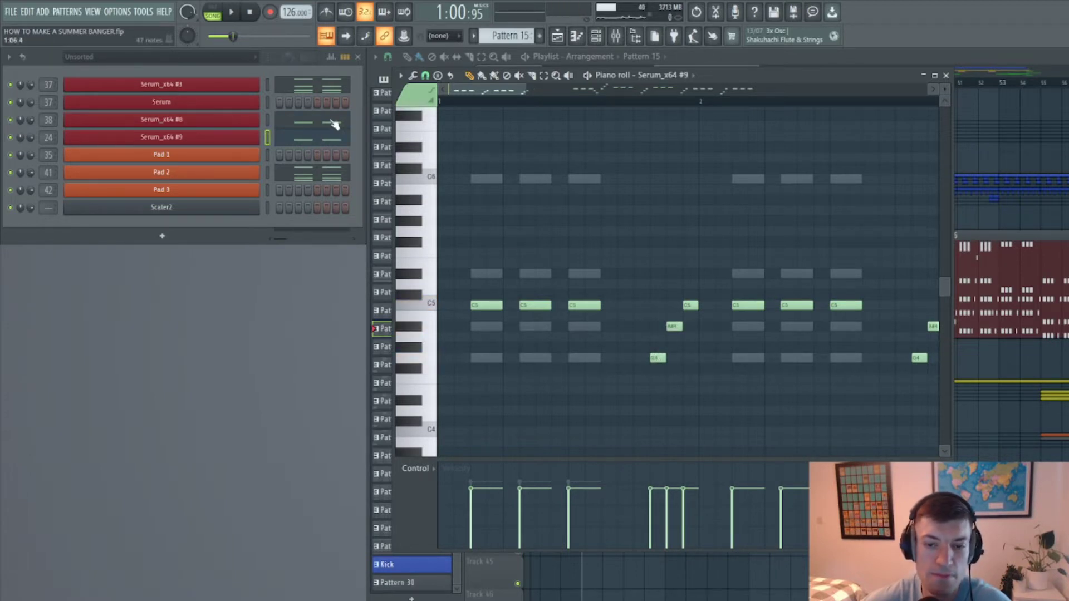
pyautogui.click(659, 358)
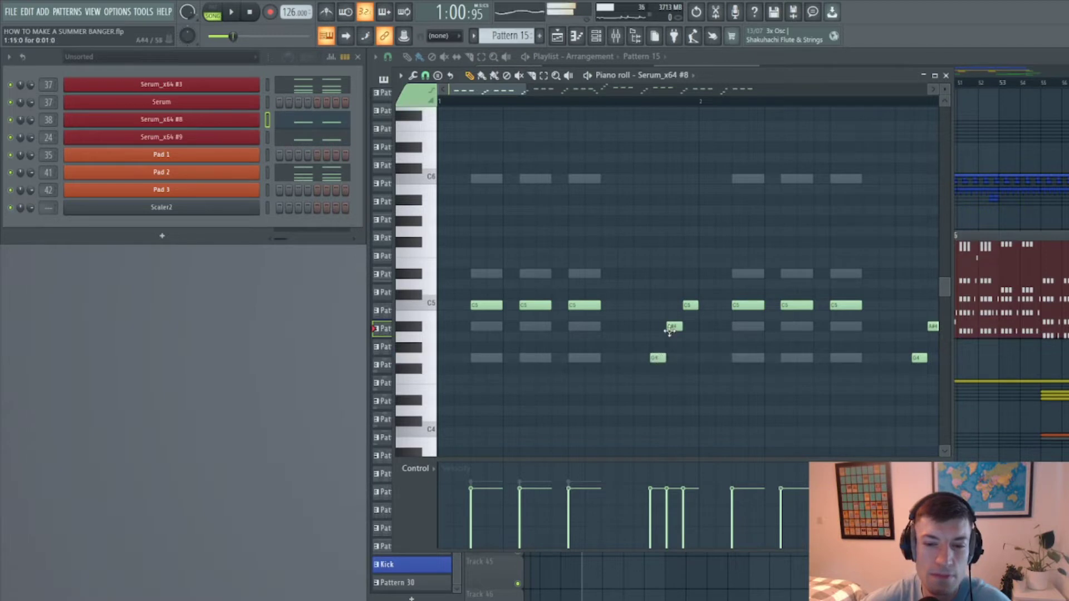
pyautogui.click(673, 326)
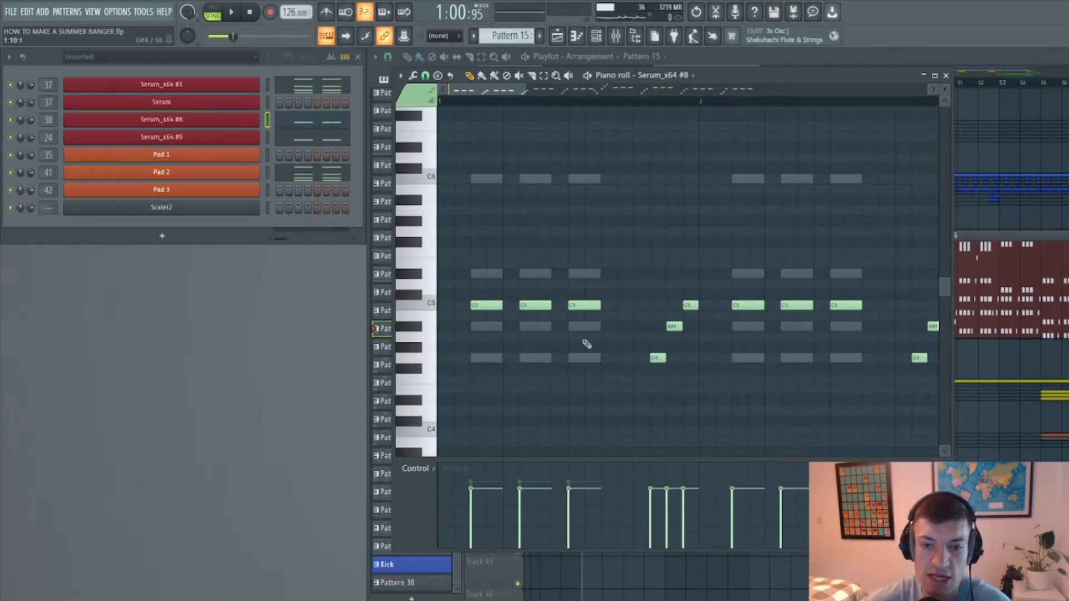
# - Play Pattern 15 through to its last chord group while following the Serum_x64 #8 notes, then stop
pyautogui.press('space')
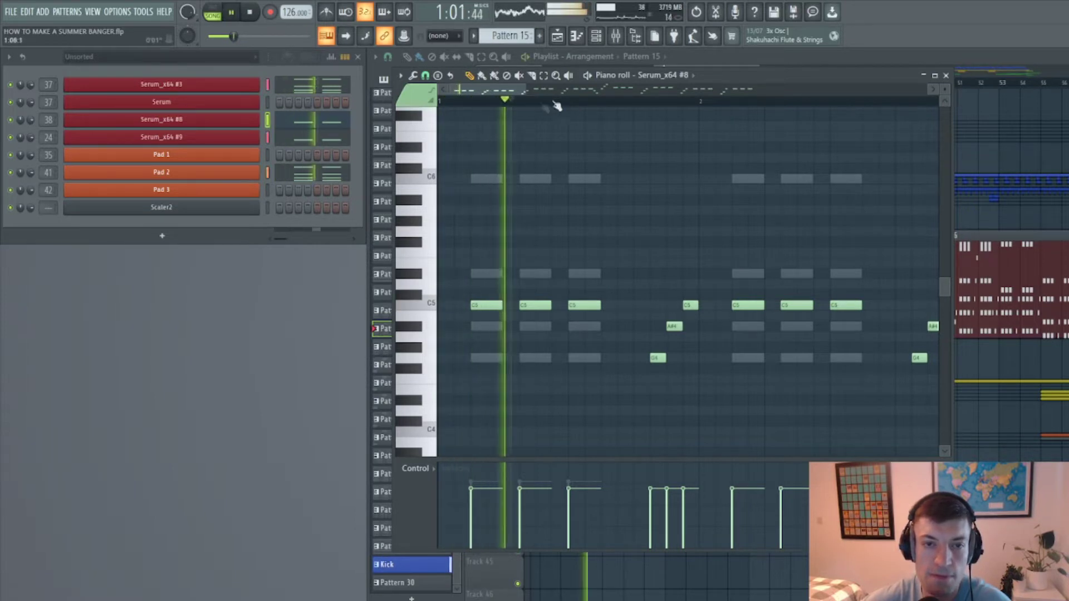
pyautogui.moveTo(511, 97); pyautogui.dragTo(764, 151)
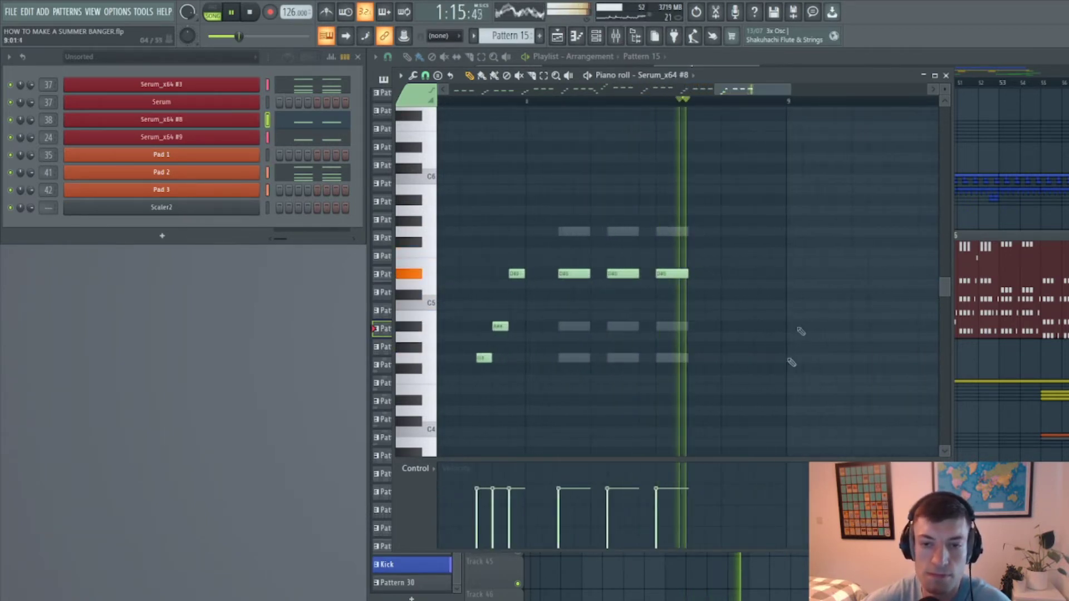
pyautogui.press('space')
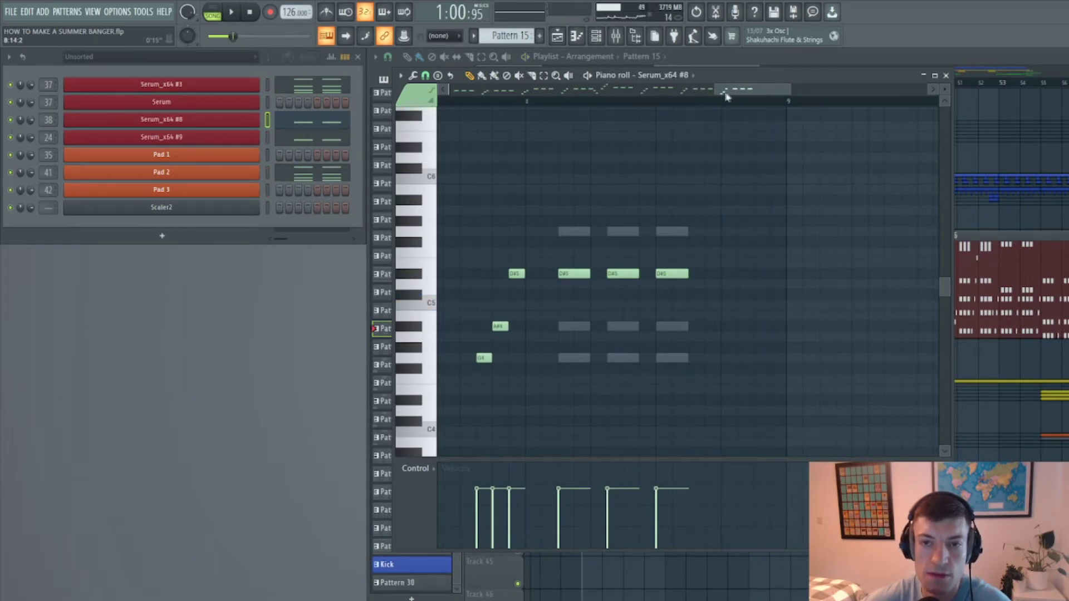
# - Show all eight bars of Pattern 15 in the piano roll and switch to the Serum_x64 #3 notes
pyautogui.moveTo(719, 93); pyautogui.dragTo(450, 93)
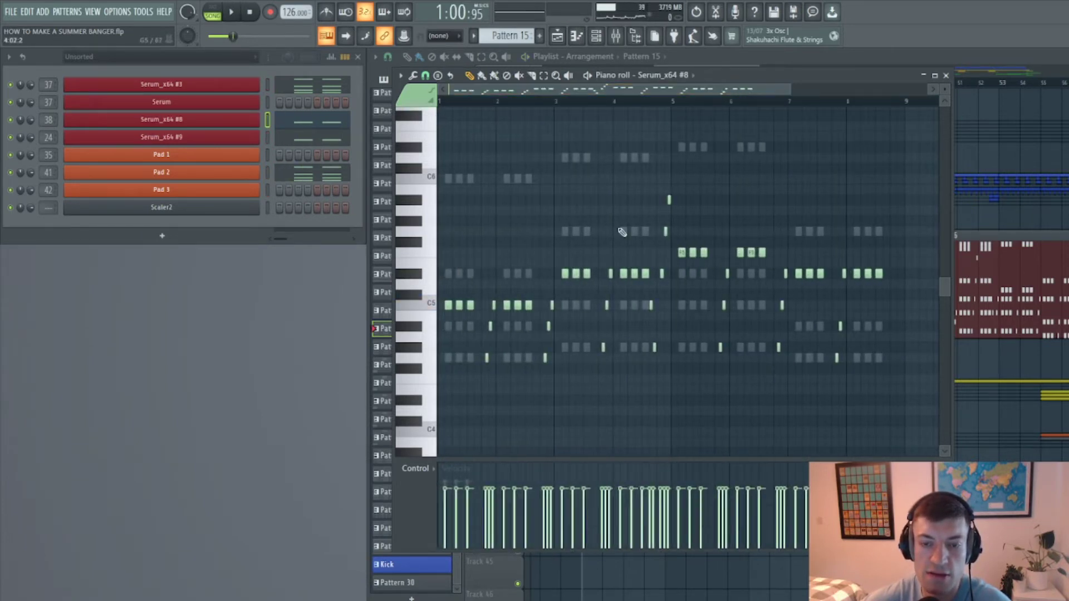
pyautogui.scroll(2, 620, 231)
pyautogui.click(325, 89)
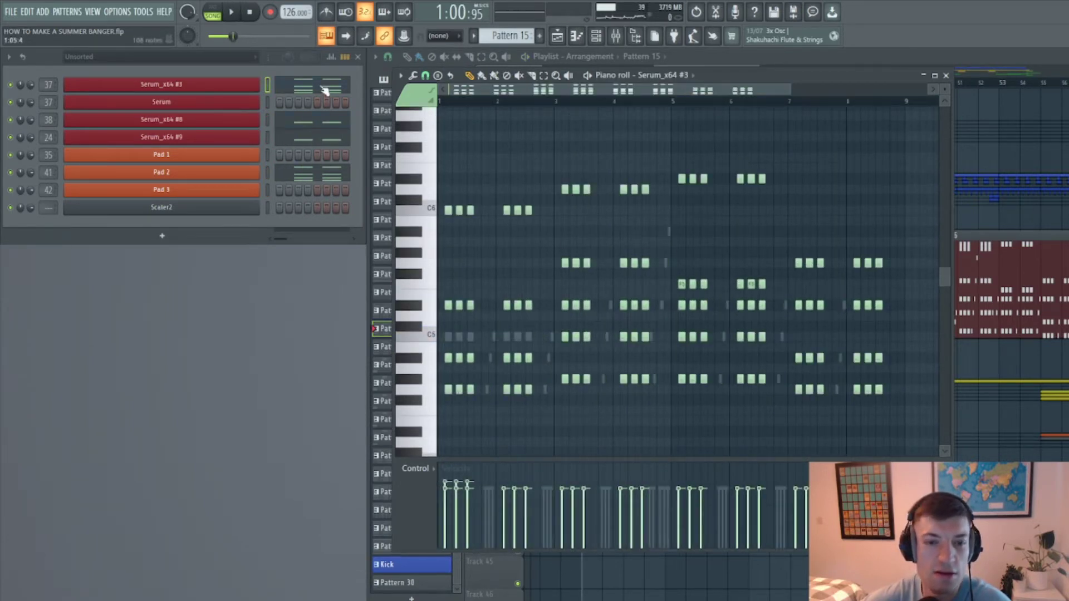
# - Compare the Pattern 15 notes of Serum_x64 #8, Serum_x64 #9, Pad 2 and Serum_x64 #3 in the piano roll
pyautogui.click(334, 125)
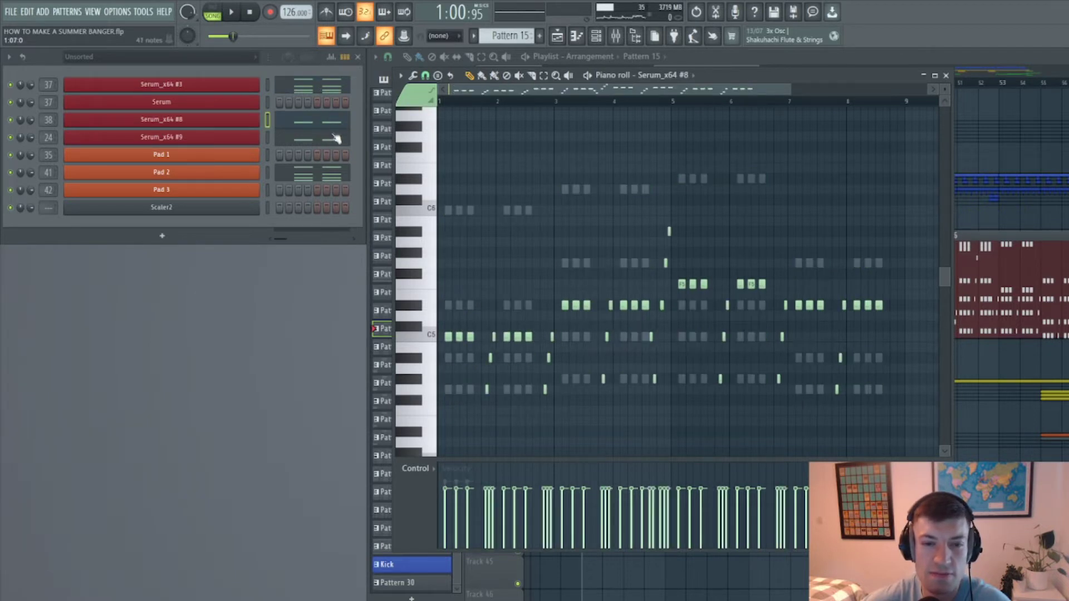
pyautogui.click(336, 142)
pyautogui.click(333, 177)
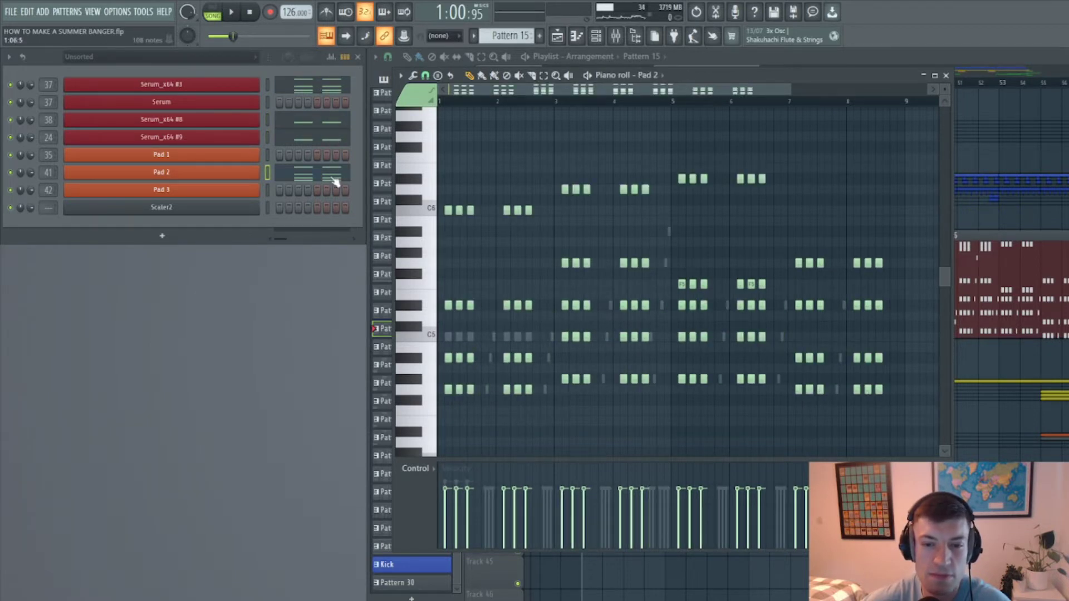
pyautogui.click(324, 90)
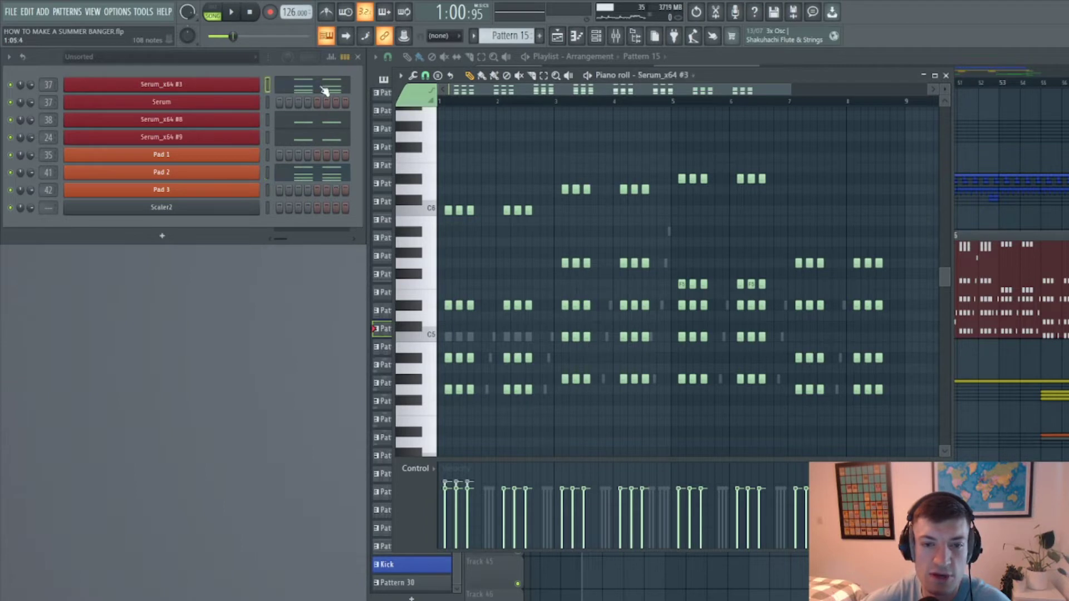
pyautogui.click(328, 138)
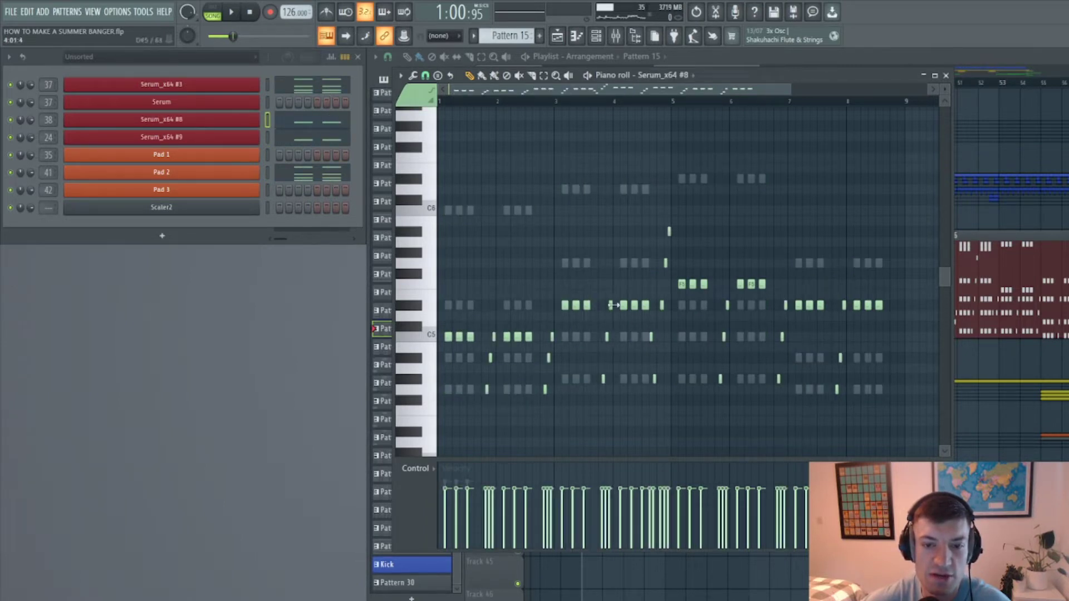
pyautogui.click(322, 140)
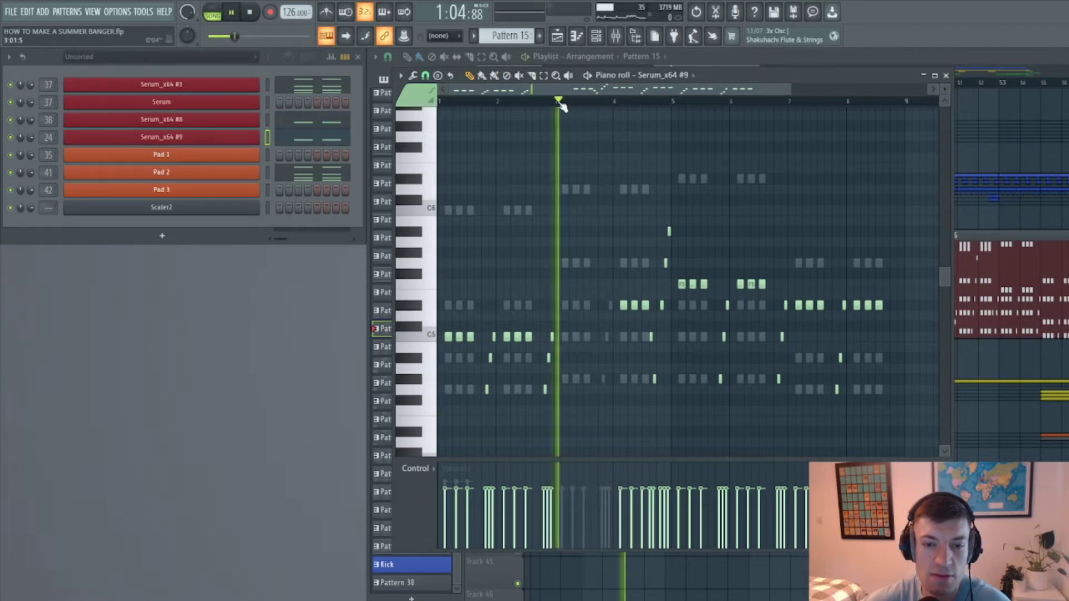
# - Audition Pattern 15 briefly from bar 3 and compare the Serum_x64 #9 notes with those of Serum_x64 #8
pyautogui.press('space')
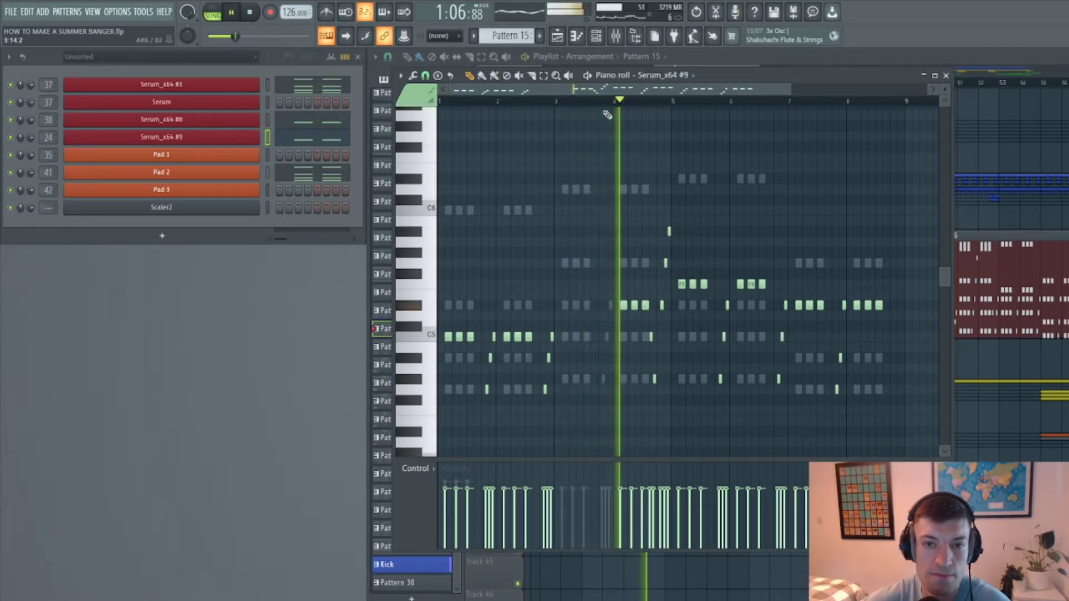
pyautogui.press('space')
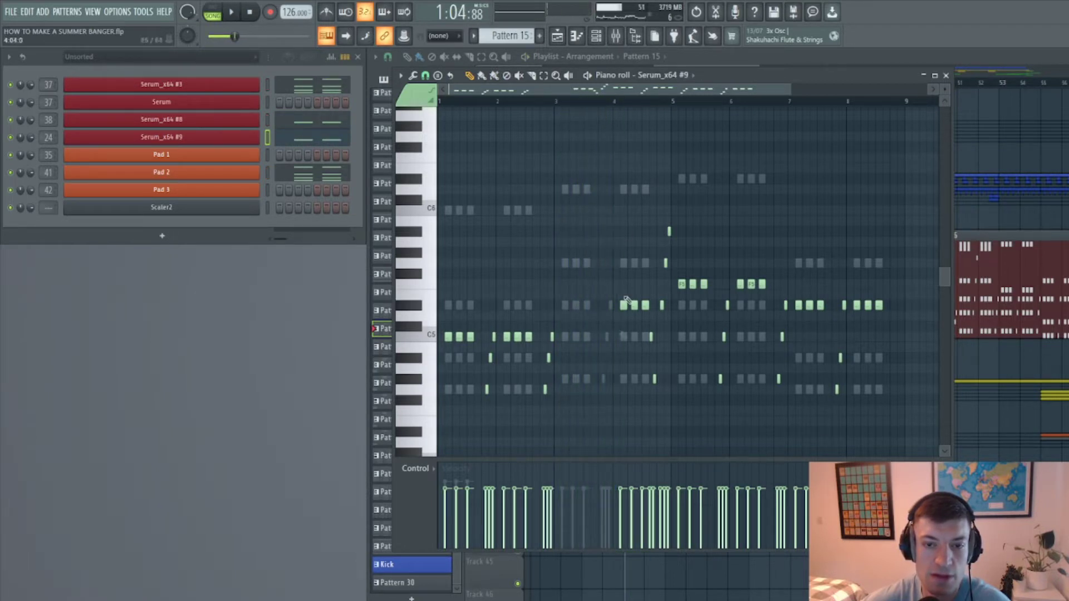
pyautogui.click(332, 126)
pyautogui.click(322, 139)
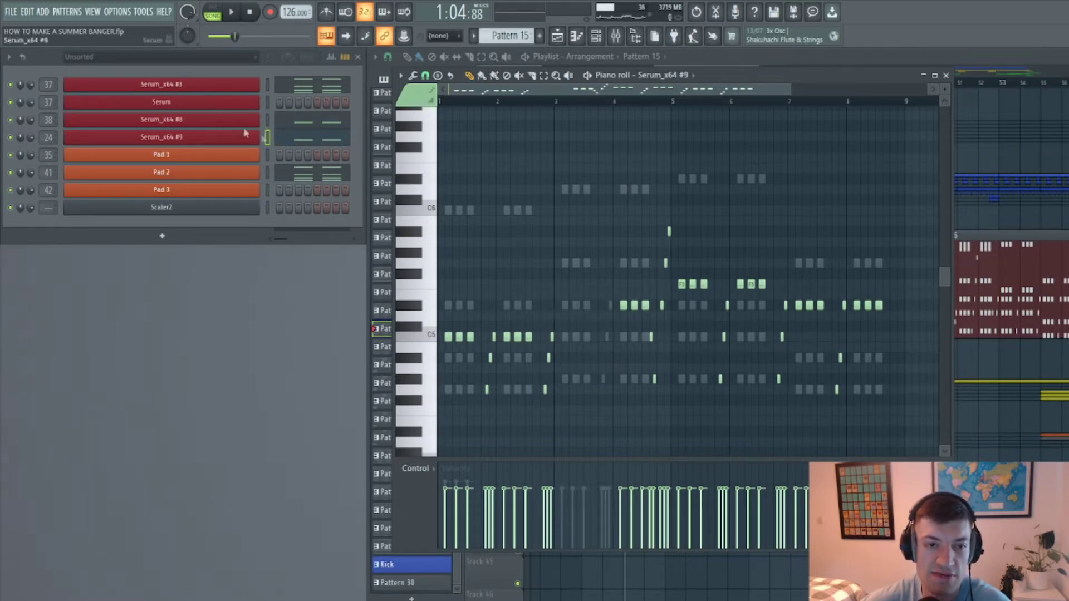
pyautogui.click(334, 122)
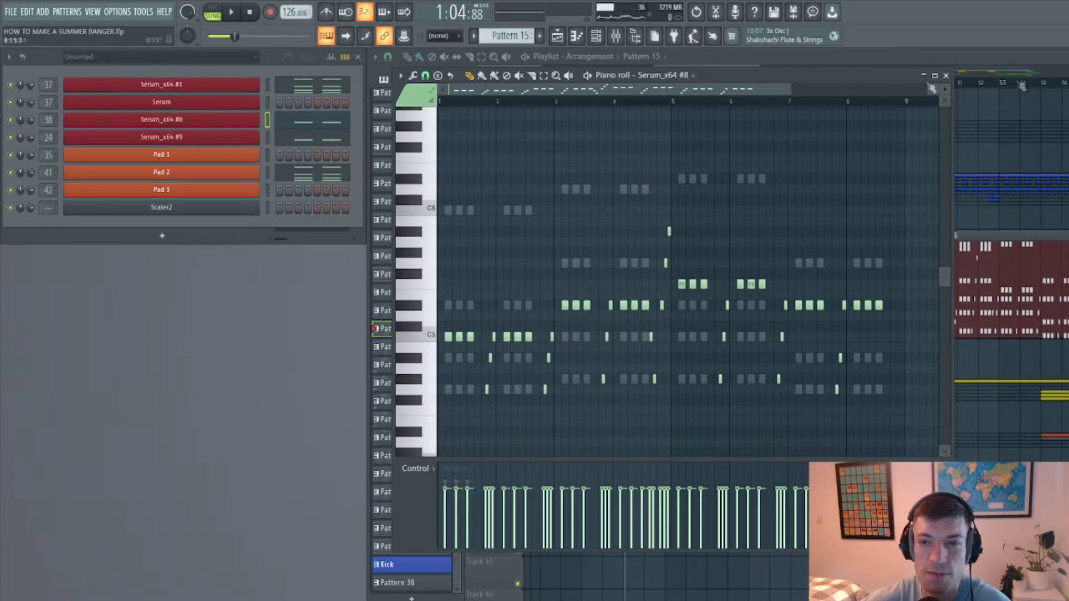
# - Open the Pattern 26 clip at bar 49 of the playlist and show all its Serum_x64 #3 chords in the piano roll
pyautogui.click(945, 75)
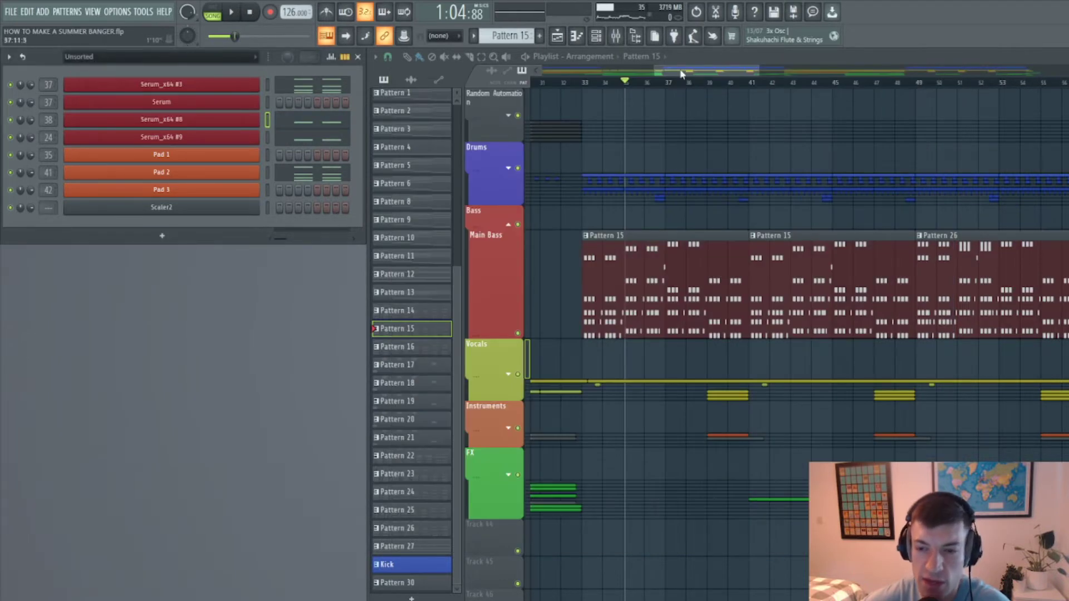
pyautogui.hscroll(6, 682, 74)
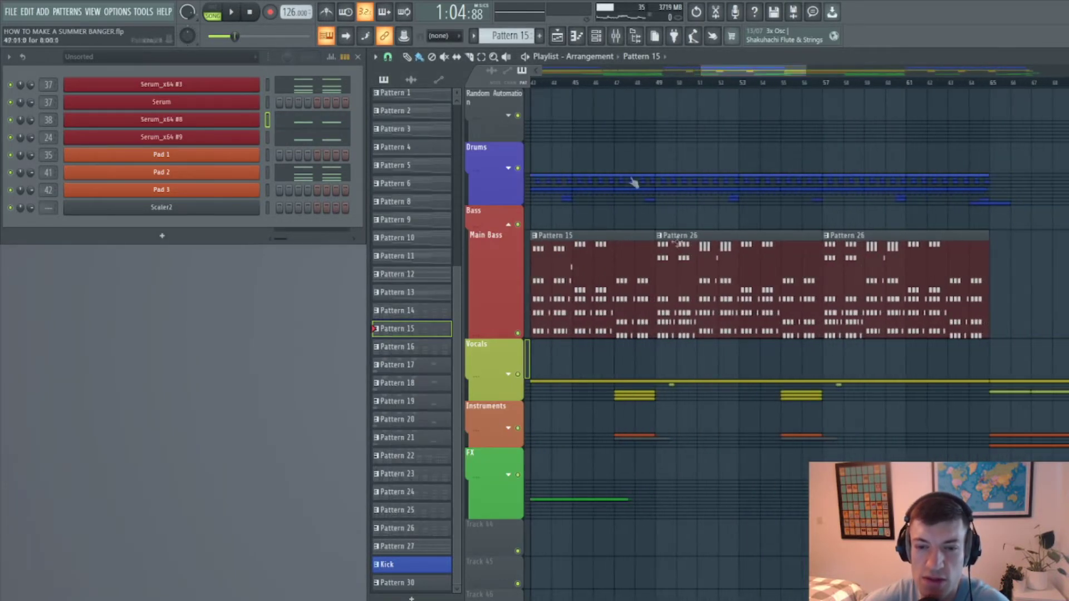
pyautogui.doubleClick(710, 285)
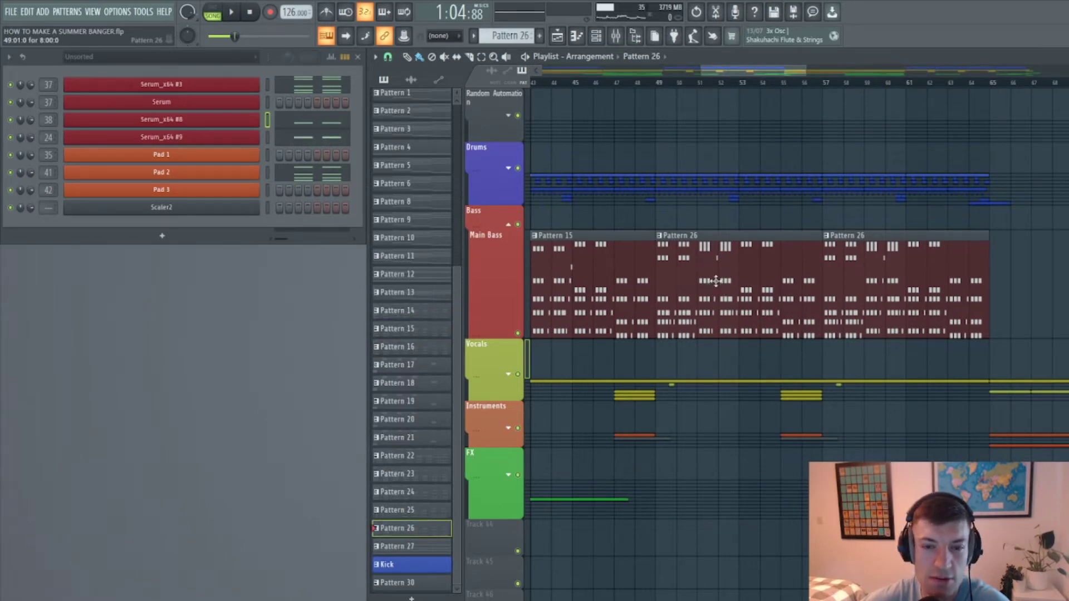
pyautogui.moveTo(595, 91); pyautogui.dragTo(512, 96)
pyautogui.moveTo(788, 96); pyautogui.dragTo(801, 95)
pyautogui.scroll(1, 640, 263)
pyautogui.scroll(-1, 638, 263)
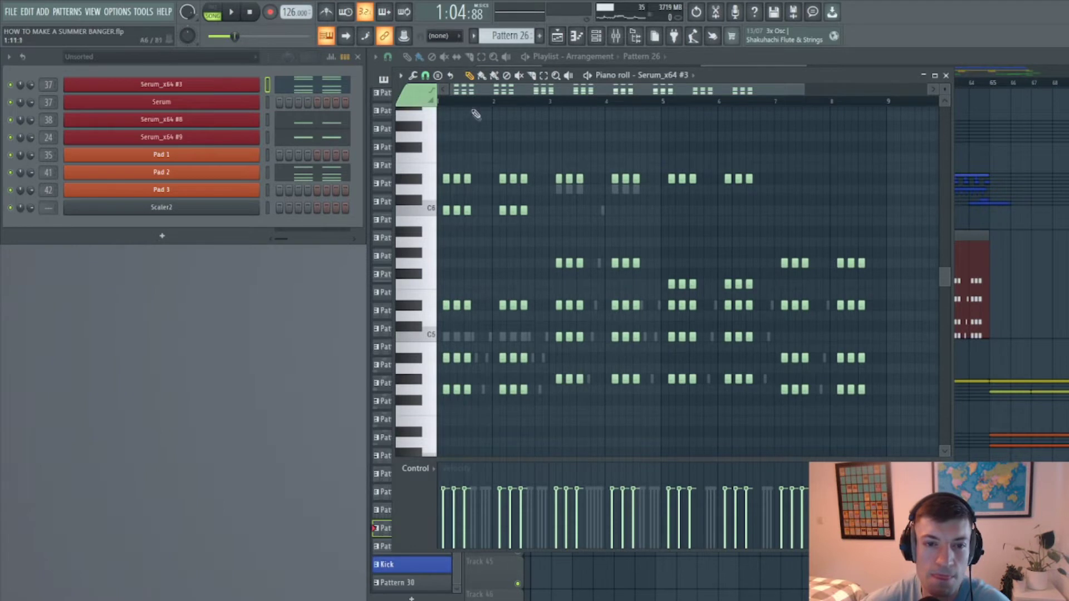
# - Audition the opening bars of Pattern 26 and switch from the Serum_x64 #3 chords to the Serum_x64 #8 bass notes
pyautogui.press('space')
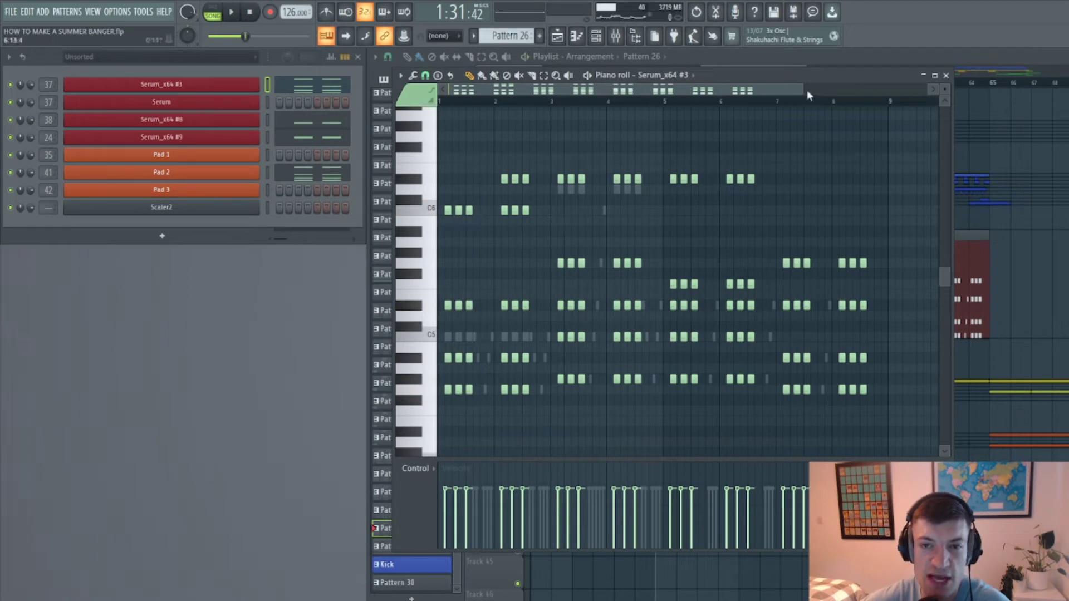
pyautogui.moveTo(804, 90); pyautogui.dragTo(538, 152)
pyautogui.press('space')
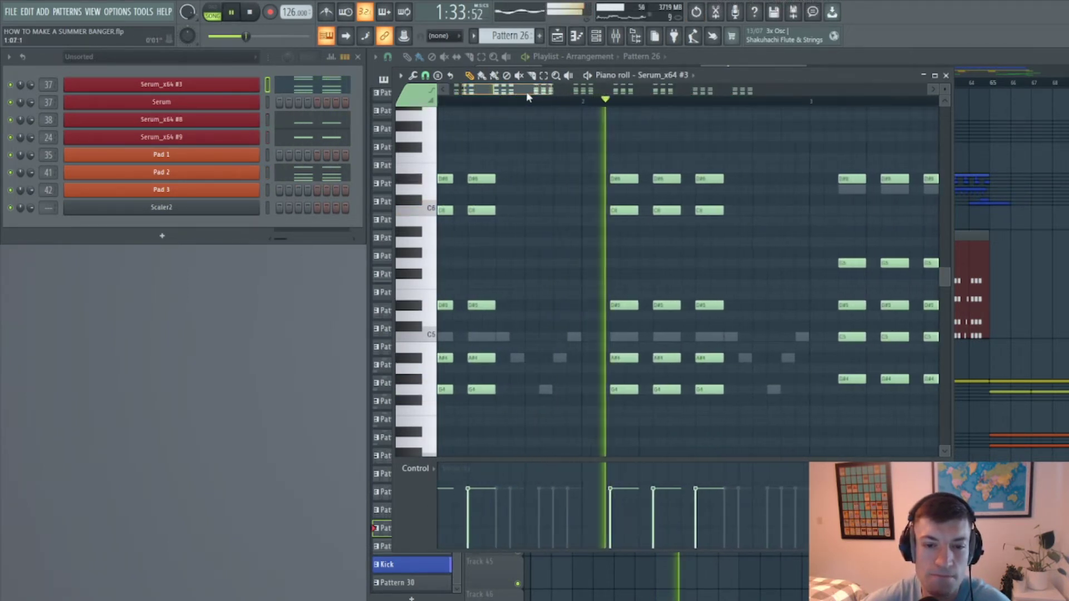
pyautogui.click(330, 126)
pyautogui.press('space')
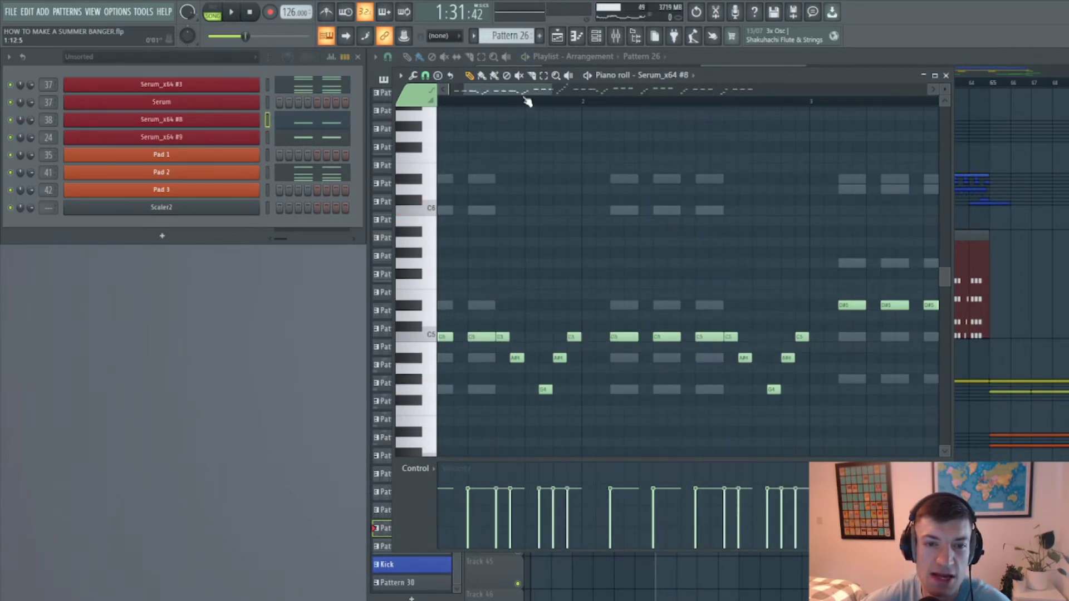
# - Play Pattern 26 from its start to its last bars while following the Serum_x64 #8 notes, then stop
pyautogui.moveTo(524, 99); pyautogui.dragTo(509, 95)
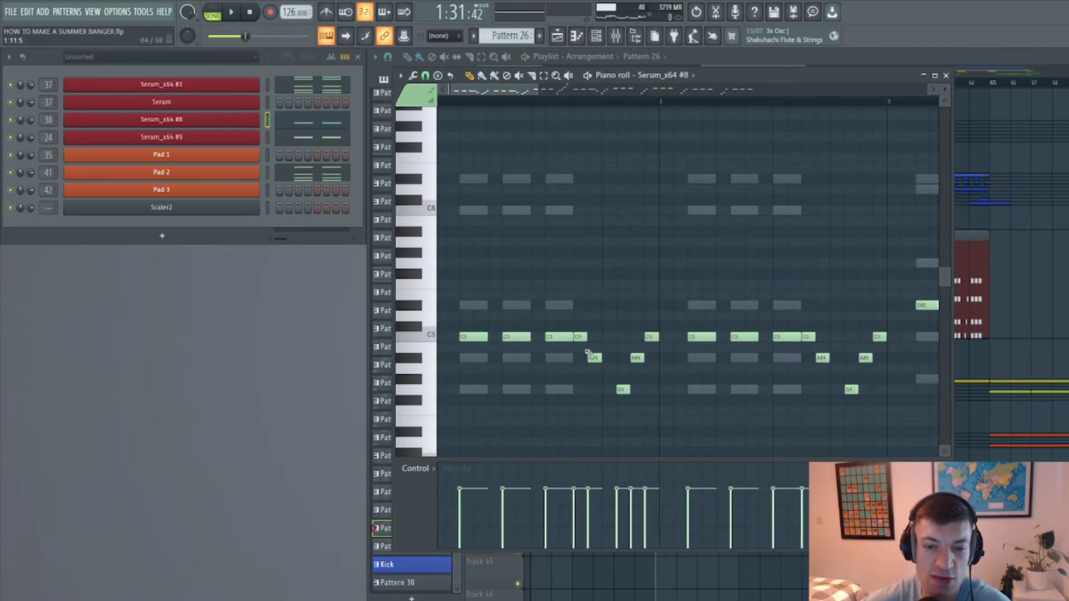
pyautogui.scroll(-2, 544, 95)
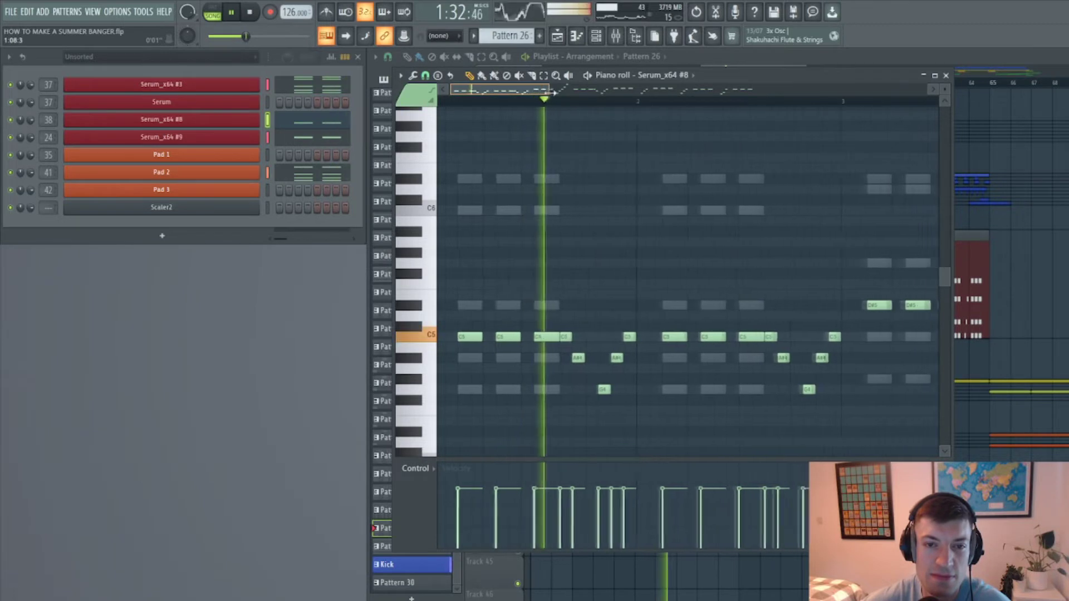
pyautogui.moveTo(543, 94); pyautogui.dragTo(716, 123)
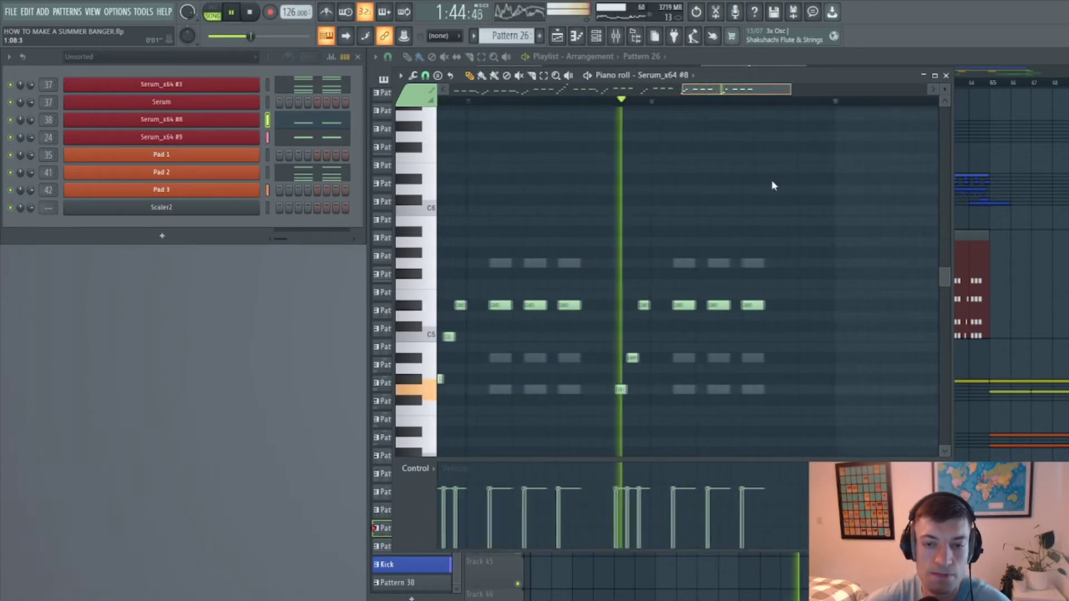
pyautogui.press('space')
# - Return to the playlist's first drop and place the playhead at bar 32, just before the Main Bass clips
pyautogui.press('F5')
pyautogui.moveTo(655, 80); pyautogui.dragTo(649, 81)
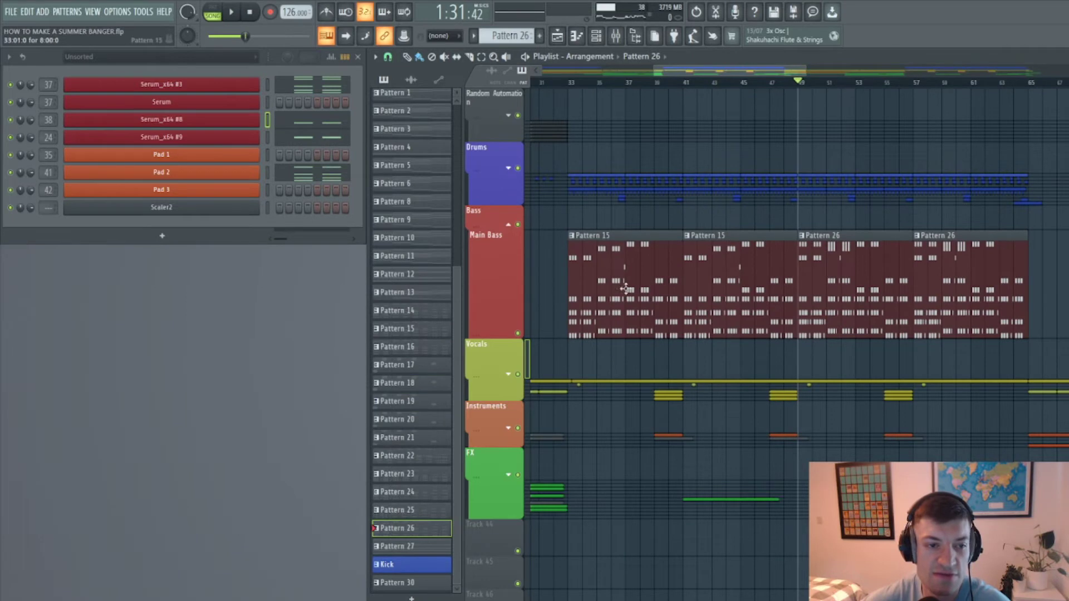
pyautogui.click(554, 82)
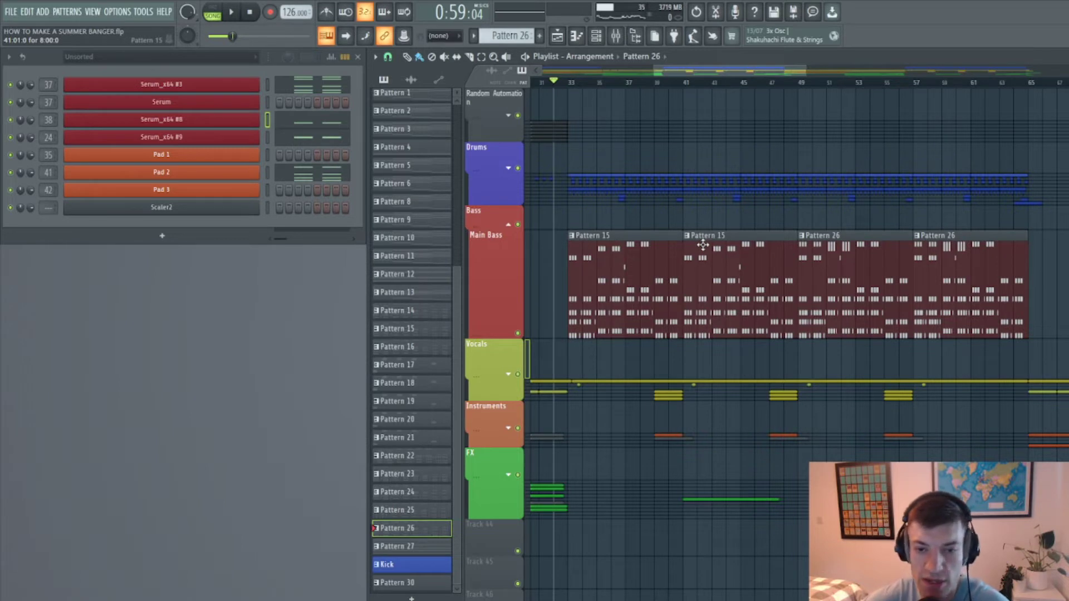
# - Place the playhead at bar 97 of the second drop and open its first Pattern 22 clip in the piano roll
pyautogui.moveTo(692, 88); pyautogui.dragTo(935, 82)
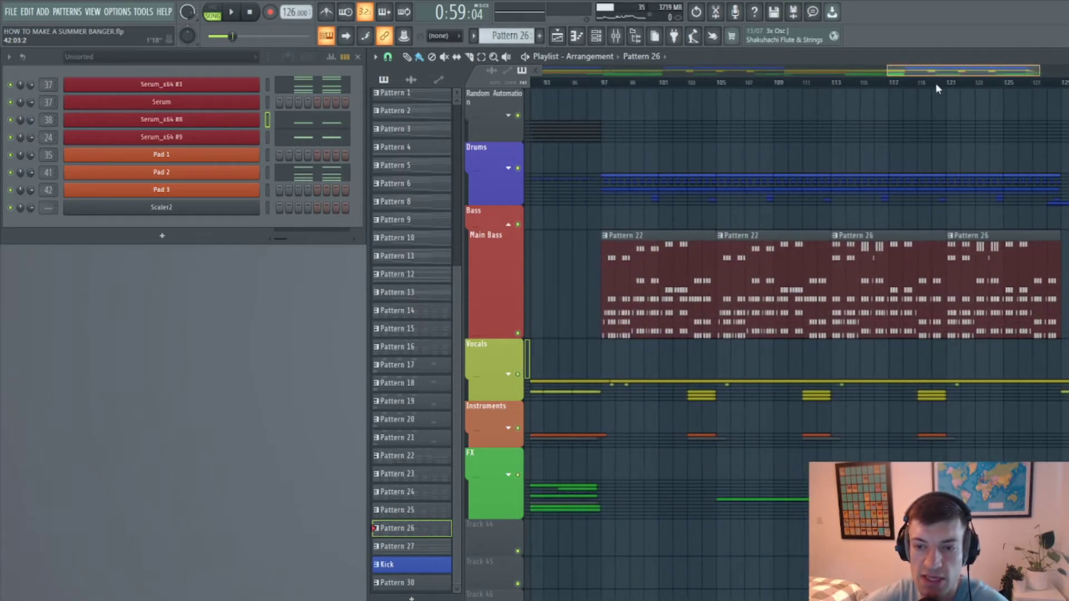
pyautogui.click(601, 83)
pyautogui.scroll(2, 601, 82)
pyautogui.click(679, 264)
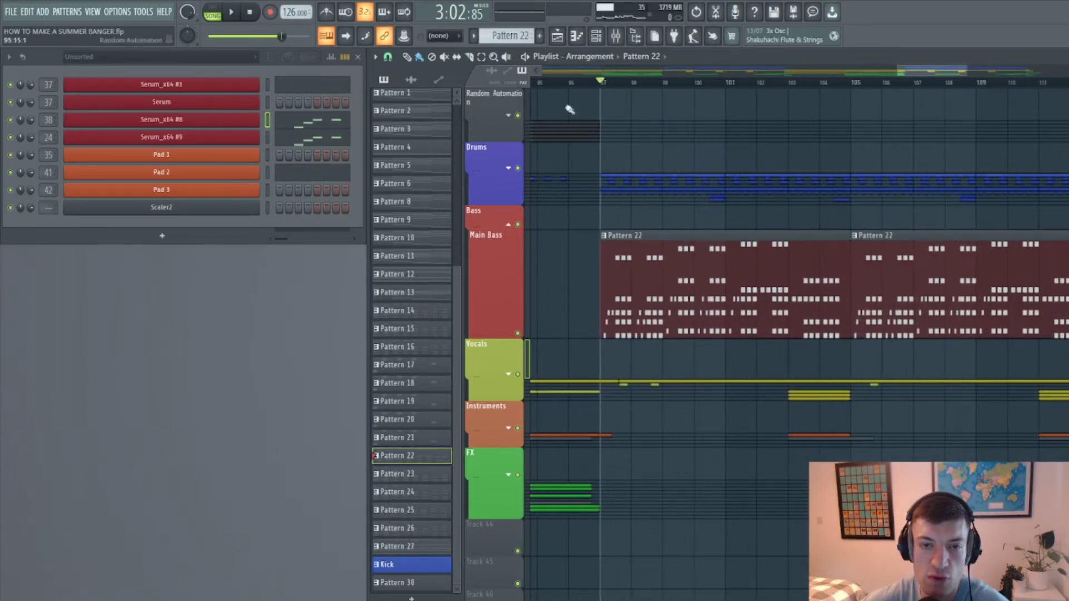
pyautogui.doubleClick(652, 263)
pyautogui.moveTo(556, 93); pyautogui.dragTo(483, 100)
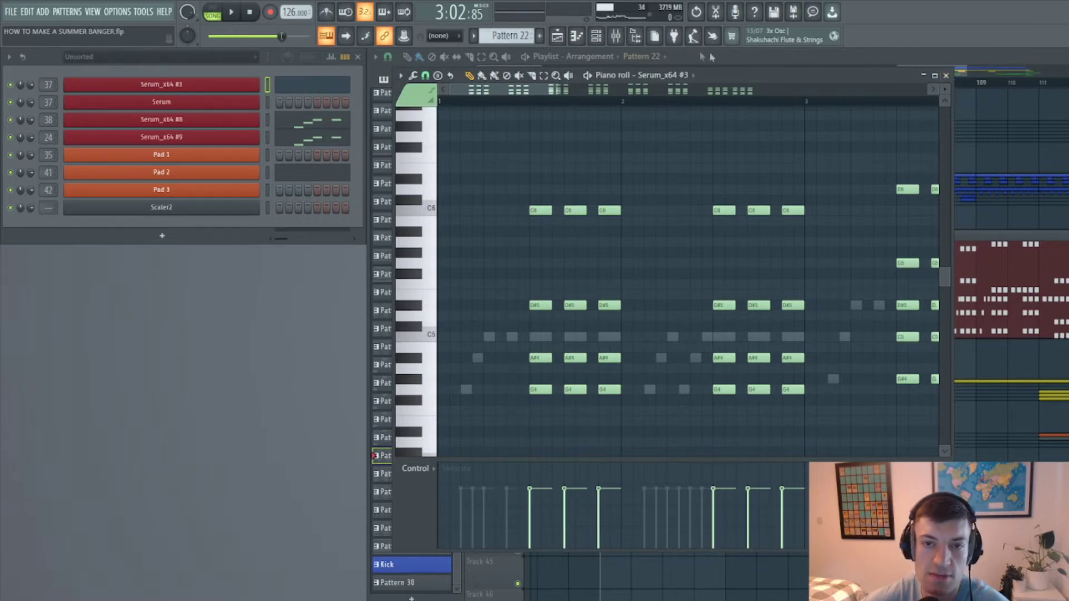
# - Play the second drop from bar 96 while following the Pattern 22 notes through to its final chords, then stop
pyautogui.press('F7')
pyautogui.click(573, 83)
pyautogui.press('space')
pyautogui.press('F7')
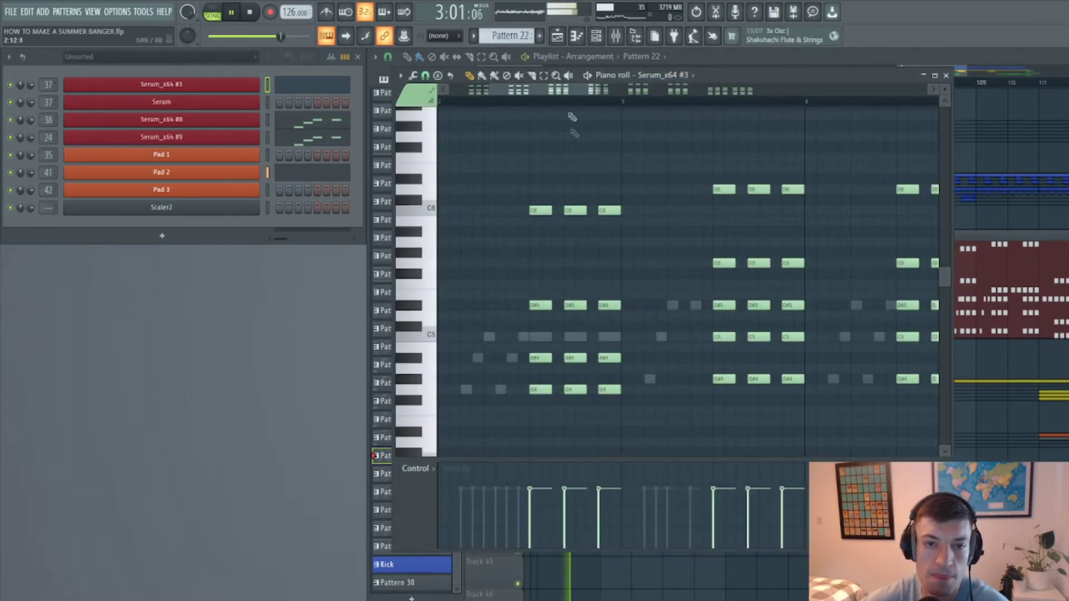
pyautogui.scroll(-3, 564, 95)
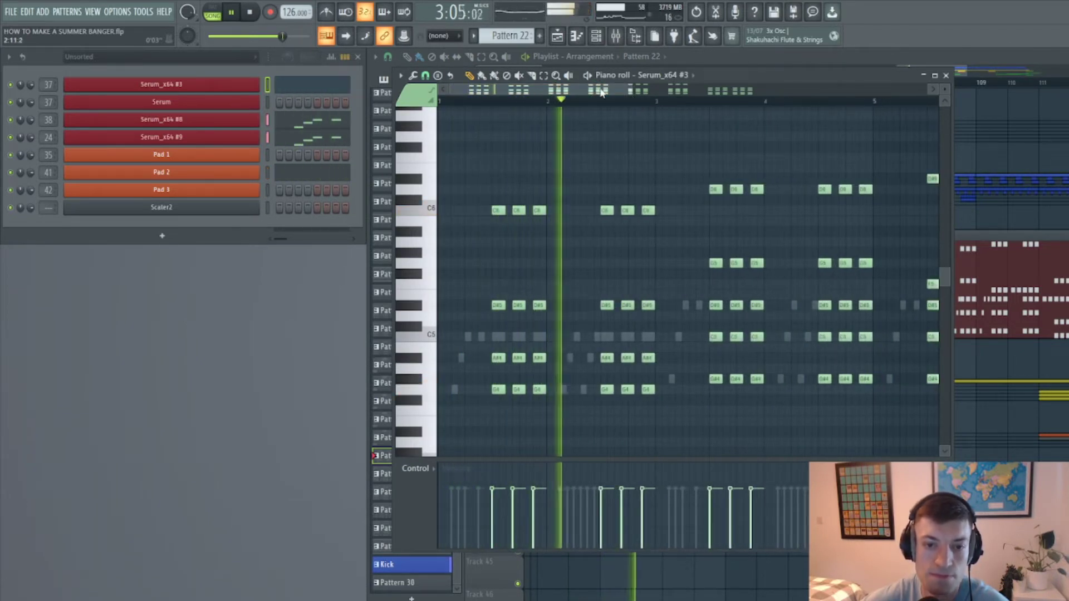
pyautogui.moveTo(600, 92); pyautogui.dragTo(833, 115)
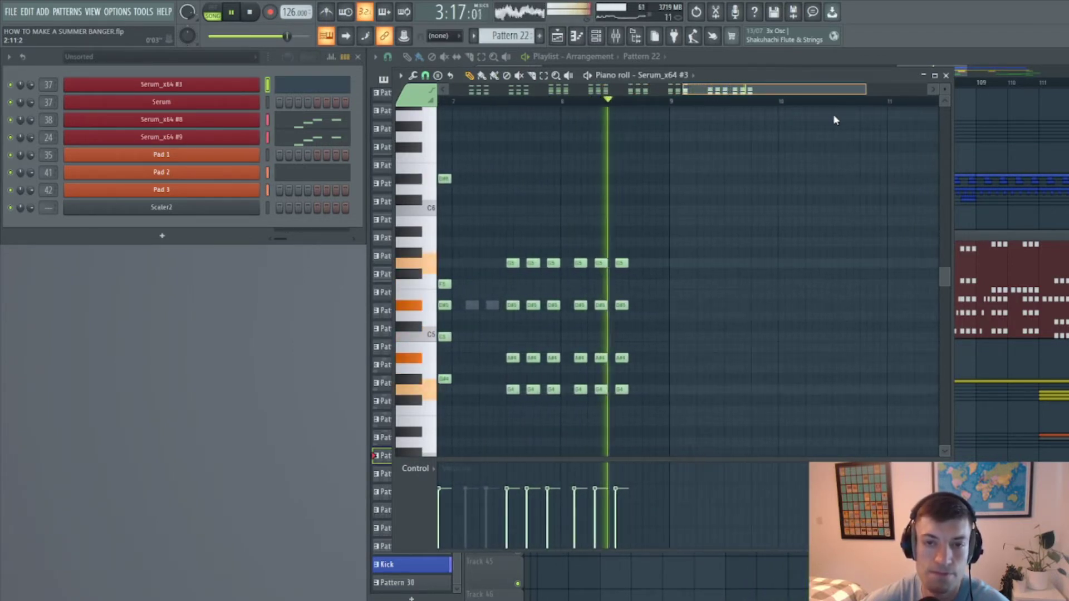
pyautogui.press('space')
# - Go back to the playlist and audition the second drop's first Pattern 26 clip from bar 113
pyautogui.click(945, 75)
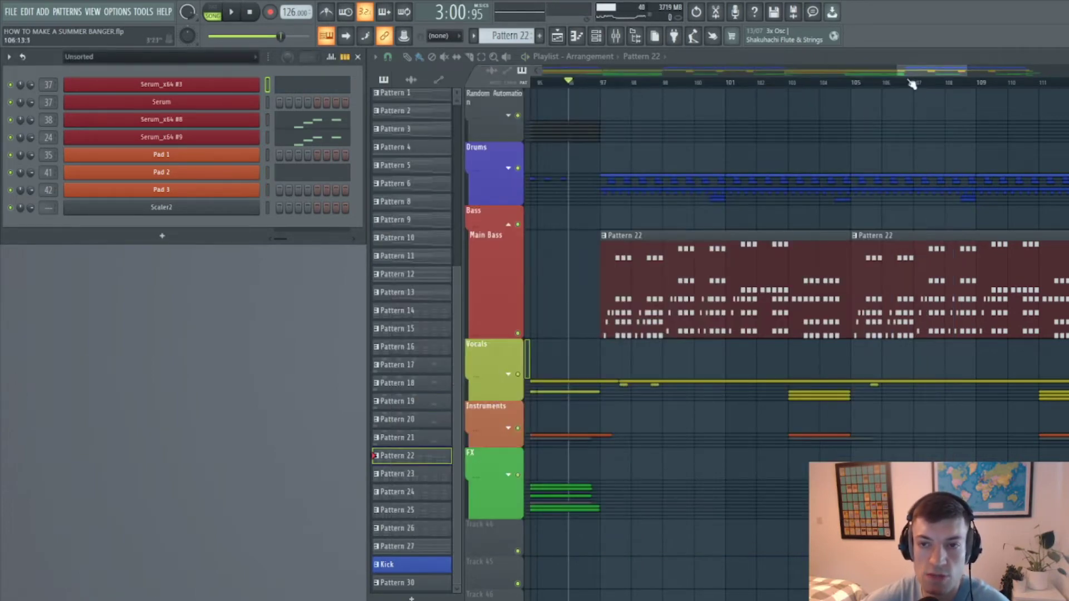
pyautogui.moveTo(911, 83); pyautogui.dragTo(983, 78)
pyautogui.moveTo(667, 85); pyautogui.dragTo(685, 87)
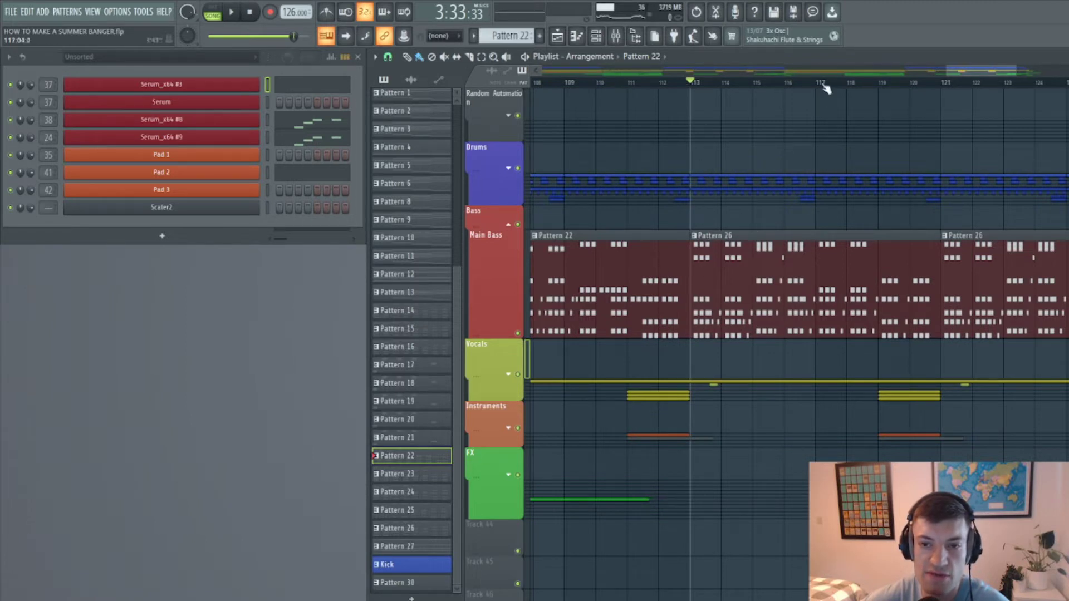
pyautogui.press('space')
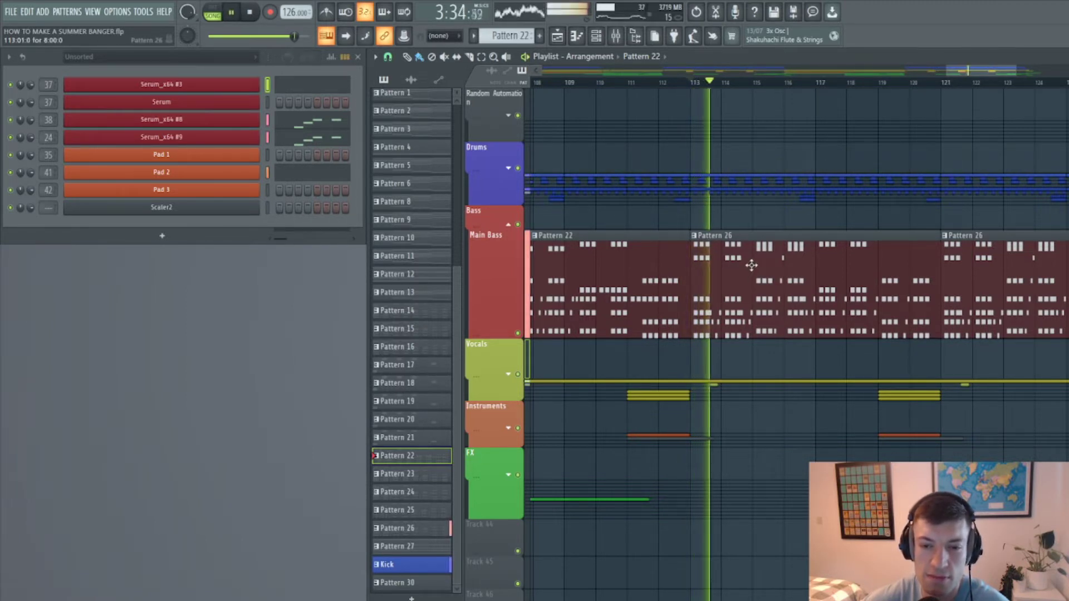
pyautogui.press('space')
# - Audition the first drop's Pattern 26 section briefly from bar 49 for comparison
pyautogui.moveTo(948, 72); pyautogui.dragTo(696, 118)
pyautogui.click(578, 83)
pyautogui.moveTo(579, 84)
pyautogui.mouseDown()
pyautogui.moveTo(588, 85)
pyautogui.moveTo(579, 84)
pyautogui.mouseUp()
pyautogui.press('space')
pyautogui.press('space')
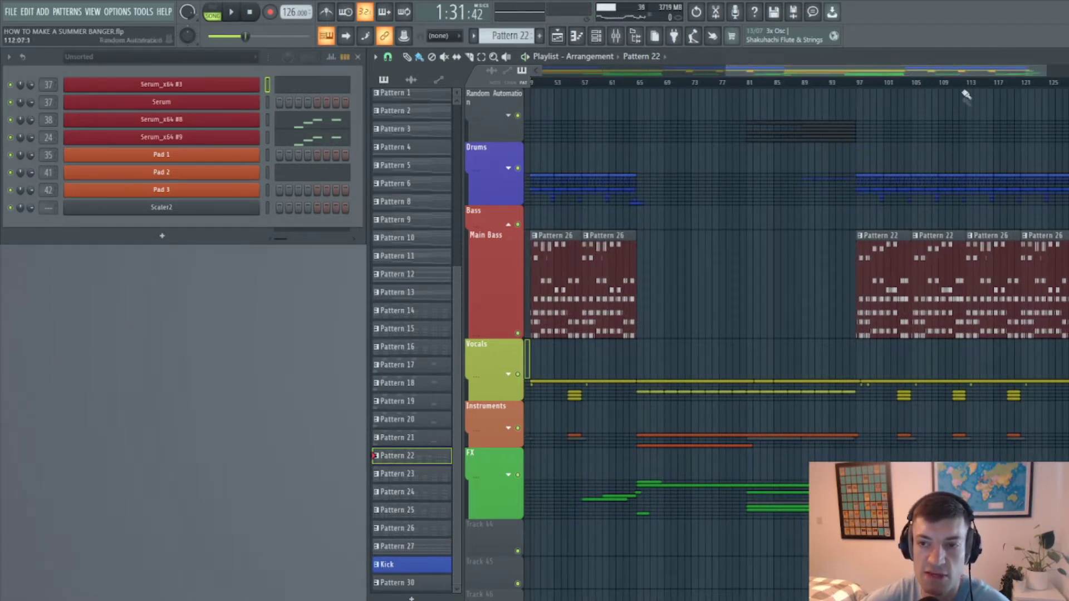
# - Play the end of the second drop and the track's closing bars from bar 128, then stop
pyautogui.moveTo(916, 72); pyautogui.dragTo(985, 81)
pyautogui.click(930, 85)
pyautogui.scroll(8, 964, 89)
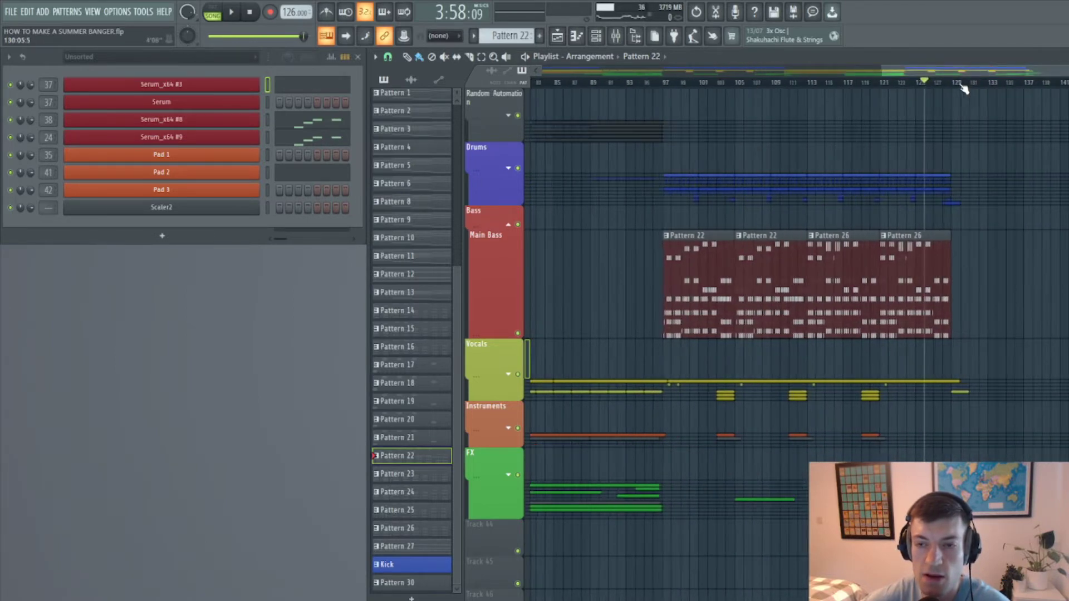
pyautogui.click(821, 89)
pyautogui.press('space')
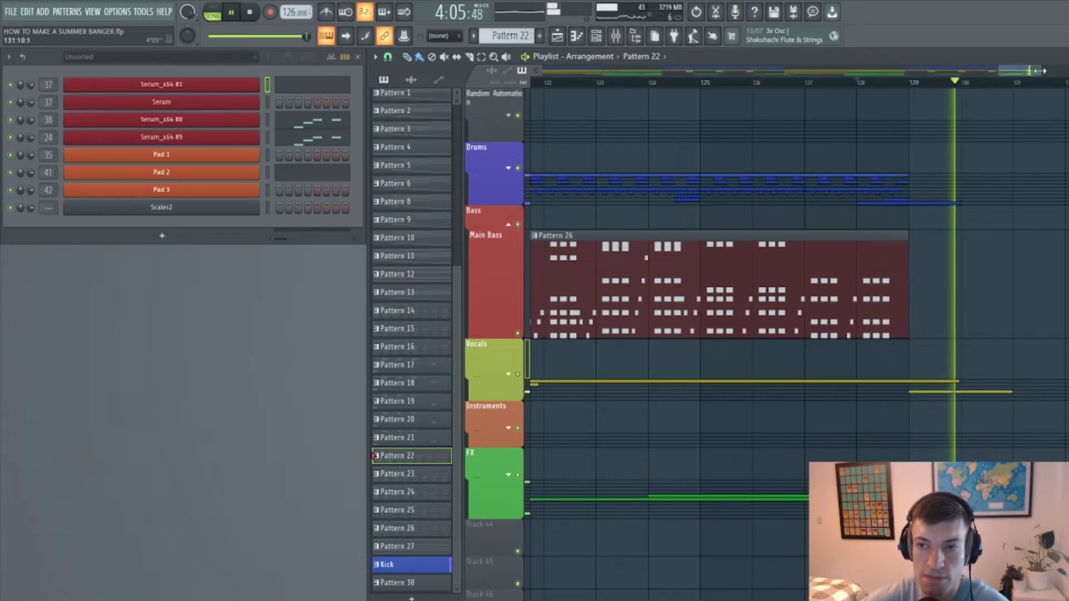
pyautogui.scroll(-3, 1039, 122)
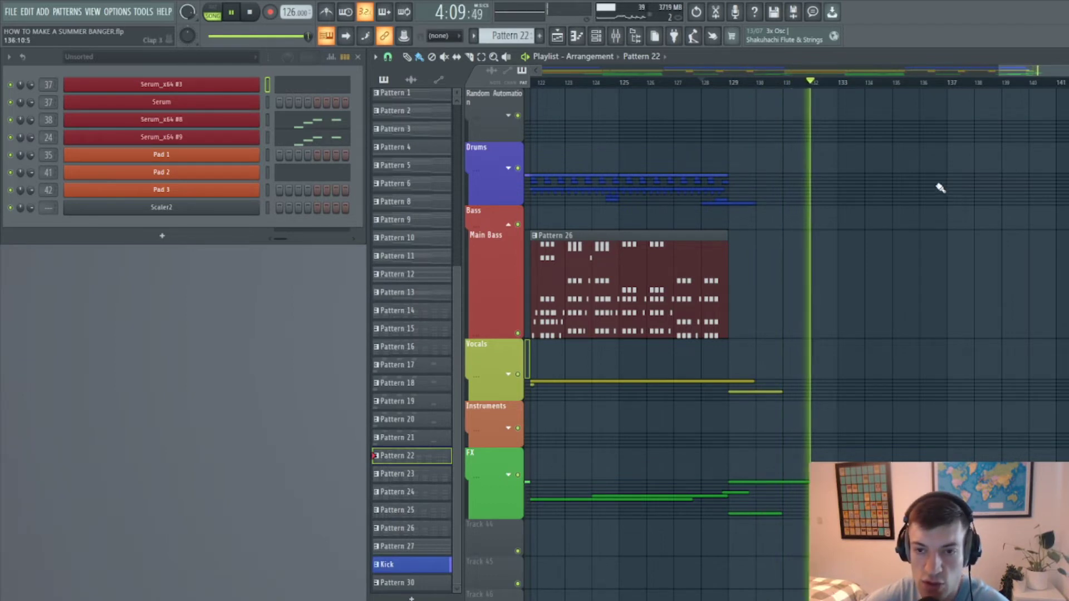
pyautogui.press('space')
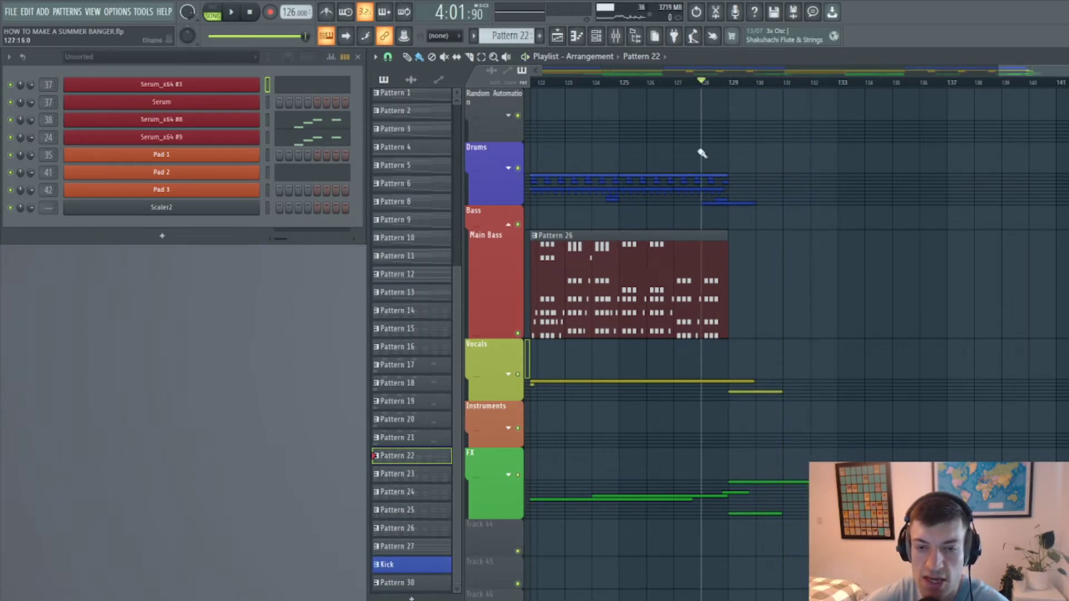
# - Unfold the Vocals group, inspect the MODE_vox_vowel_wet_Hey_01_Cm sample on Vocal FX 1, and audition it from bar 1
pyautogui.moveTo(1000, 67); pyautogui.dragTo(460, 210)
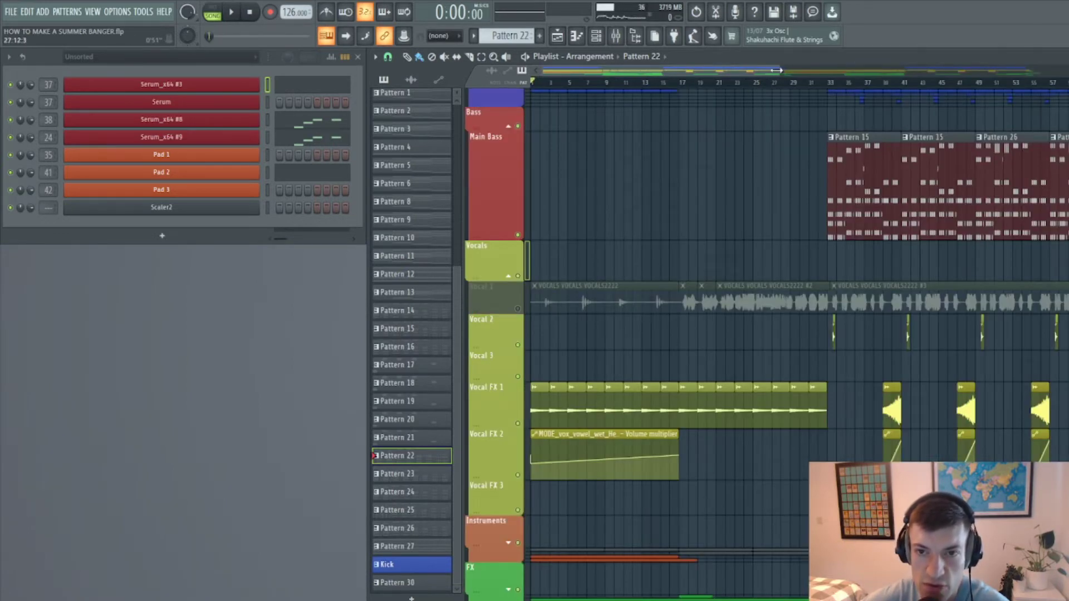
pyautogui.moveTo(777, 70); pyautogui.dragTo(614, 162)
pyautogui.doubleClick(571, 402)
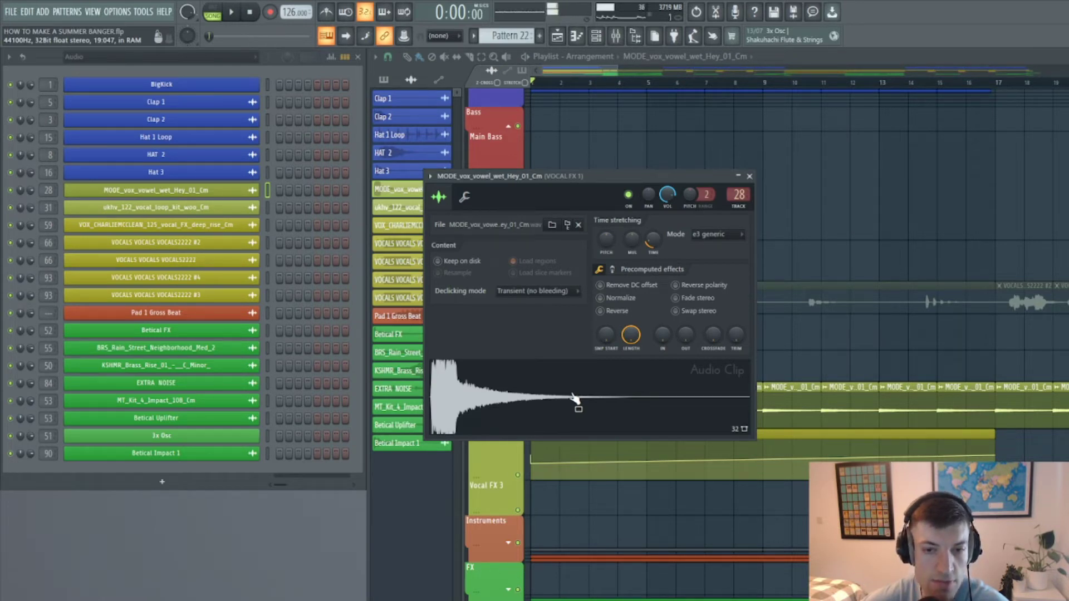
pyautogui.click(750, 176)
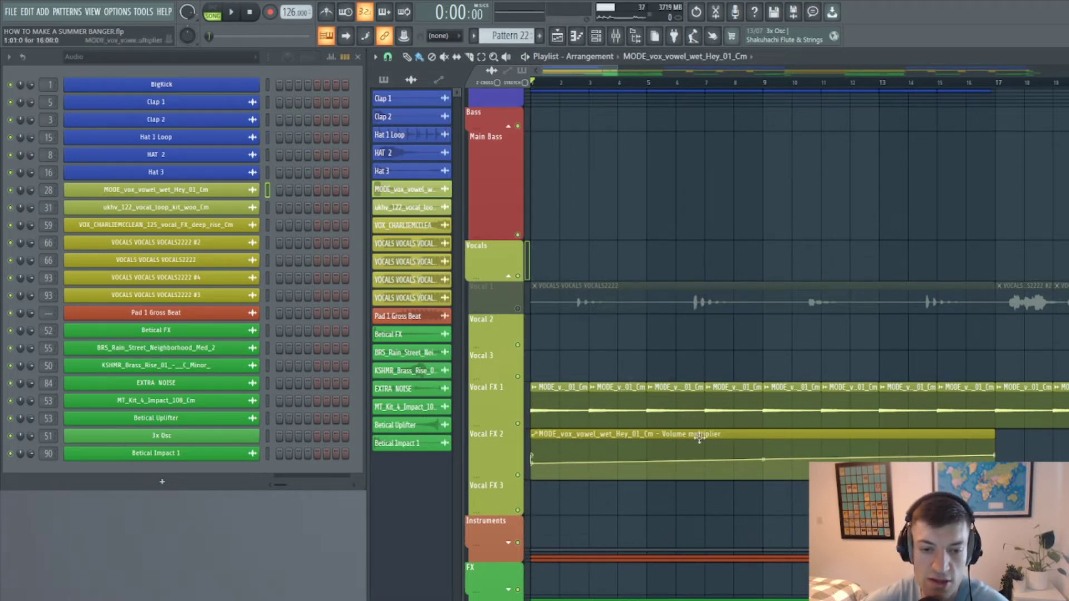
pyautogui.press('space')
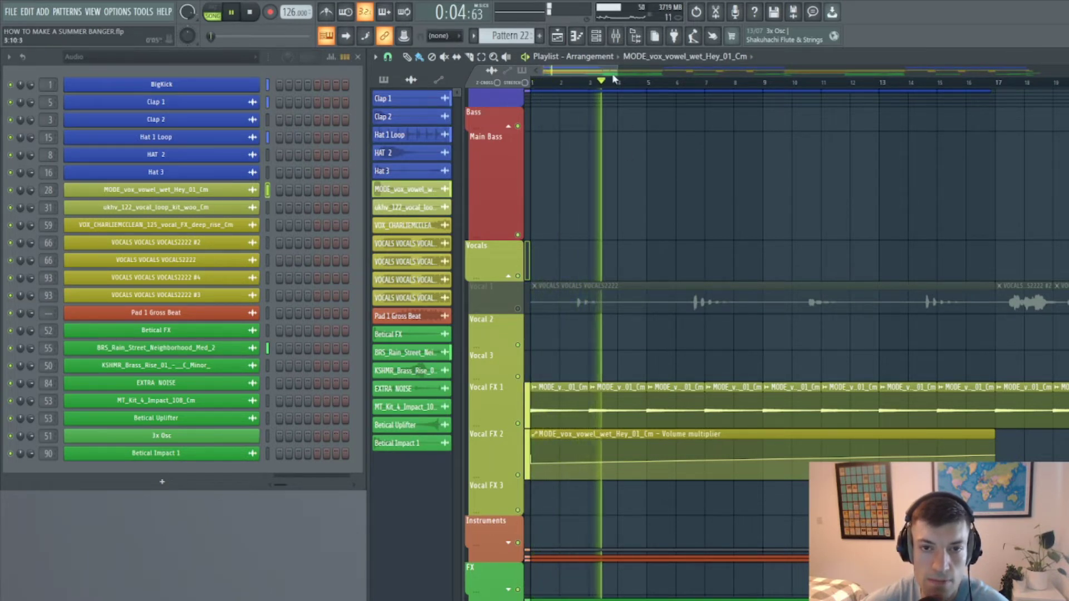
pyautogui.moveTo(616, 71); pyautogui.dragTo(775, 74)
pyautogui.press('space')
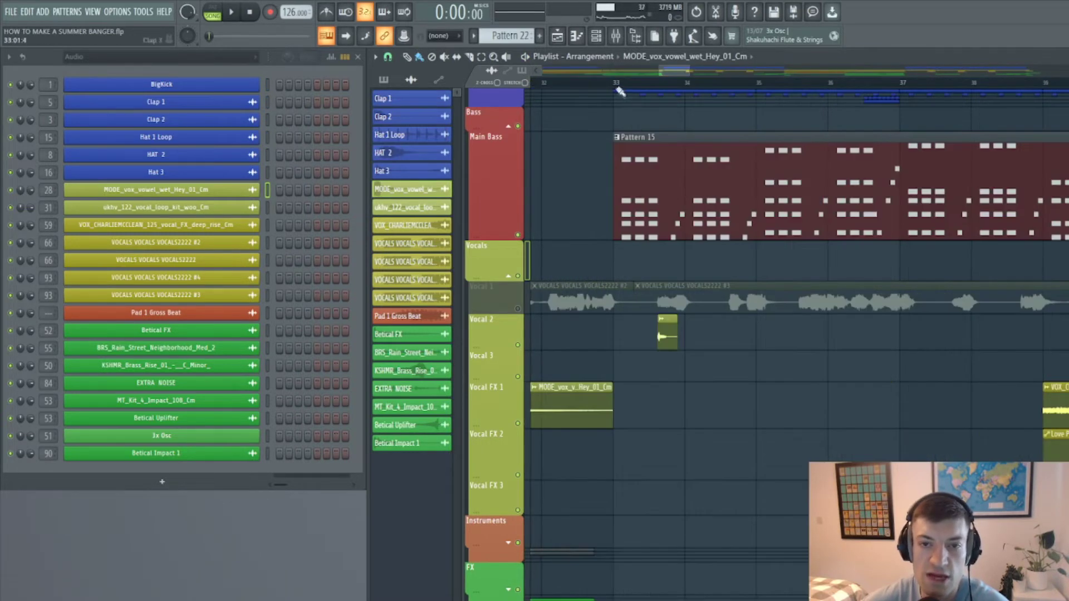
# - Audition the short vocal shot on Vocal 2 by playing the first drop from bar 33
pyautogui.click(614, 83)
pyautogui.press('space')
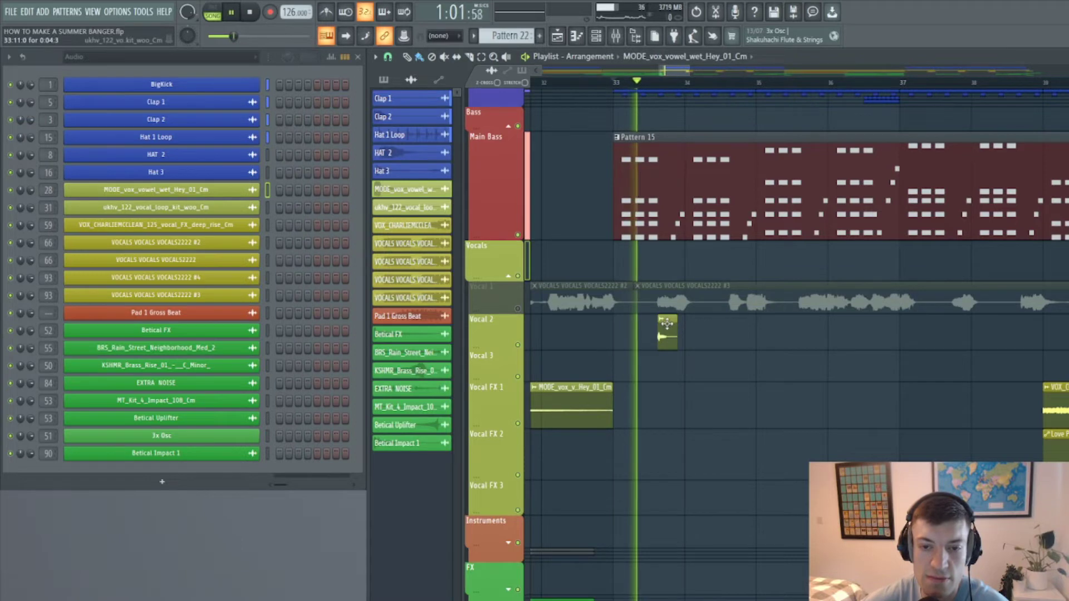
pyautogui.press('space')
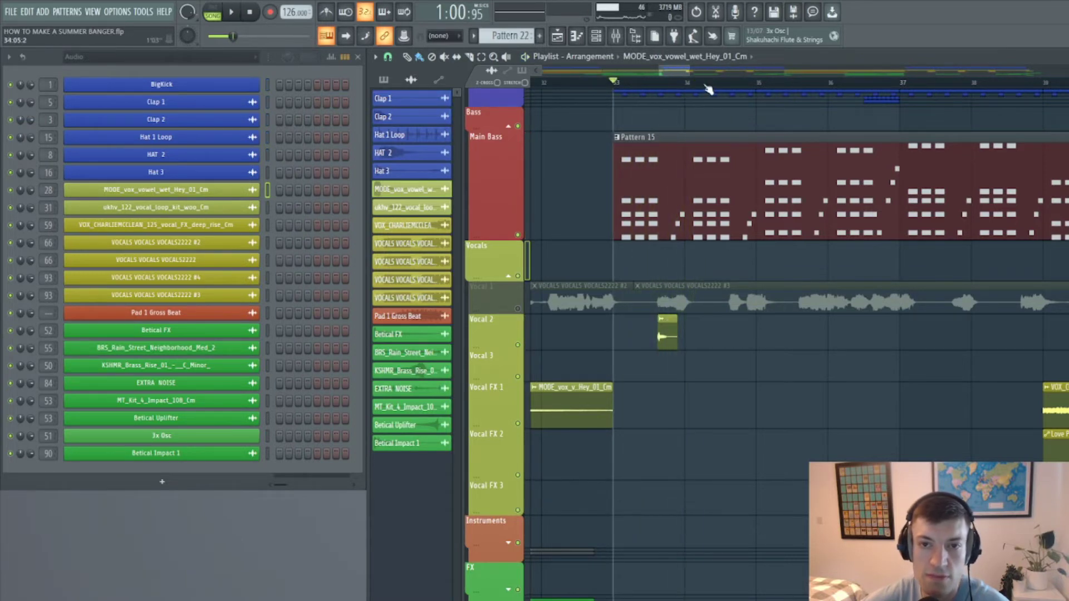
# - Place the playhead at bar 39 and inspect the deep rise vocal sample on Vocal FX 1
pyautogui.moveTo(690, 73); pyautogui.dragTo(720, 89)
pyautogui.click(715, 85)
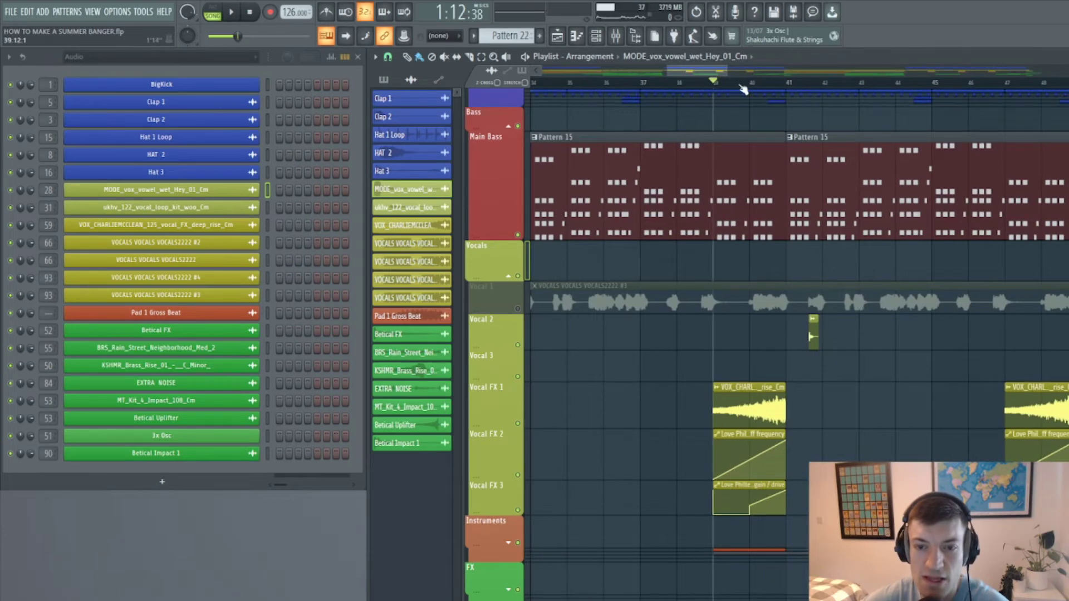
pyautogui.scroll(4, 743, 86)
pyautogui.doubleClick(729, 406)
pyautogui.click(422, 203)
pyautogui.press('space')
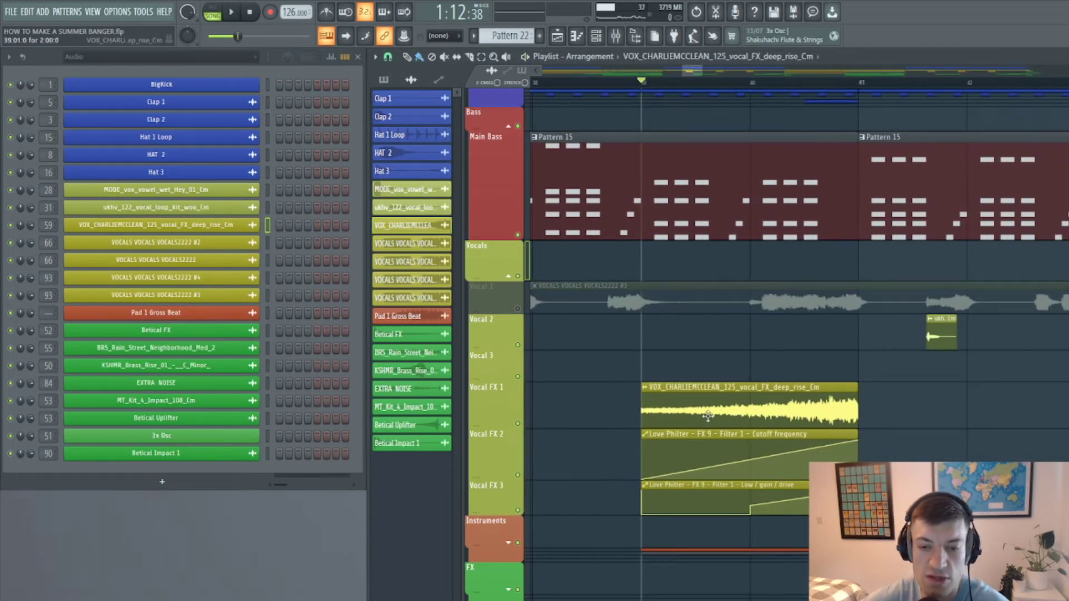
# - Play the vocal rise with its Love Philter automation from bar 39, bring up the mixer, and stop playback
pyautogui.scroll(-2, 774, 400)
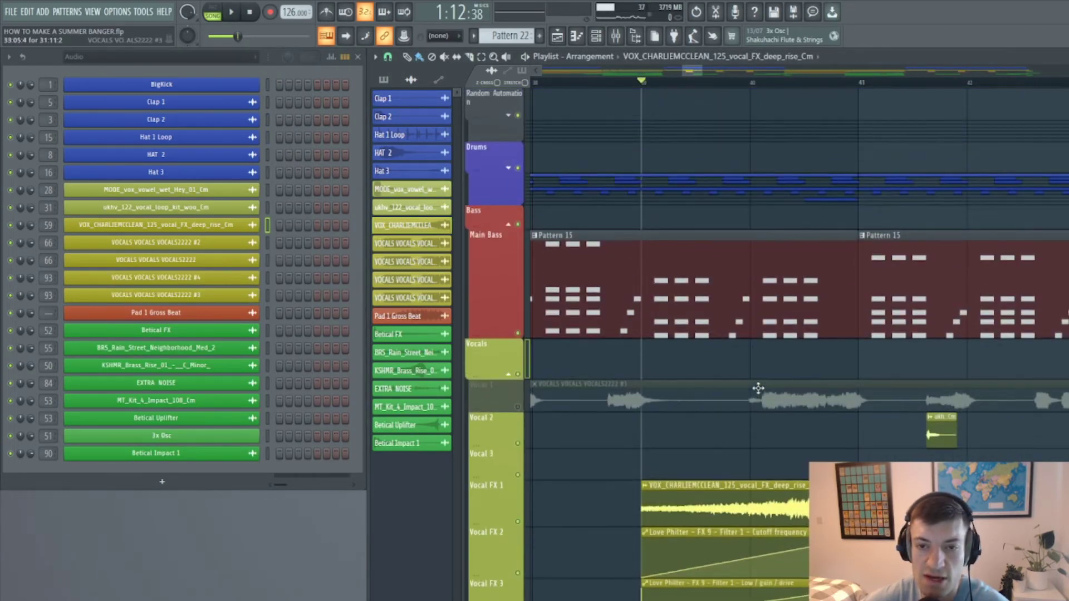
pyautogui.scroll(-3, 672, 89)
pyautogui.scroll(-4, 672, 94)
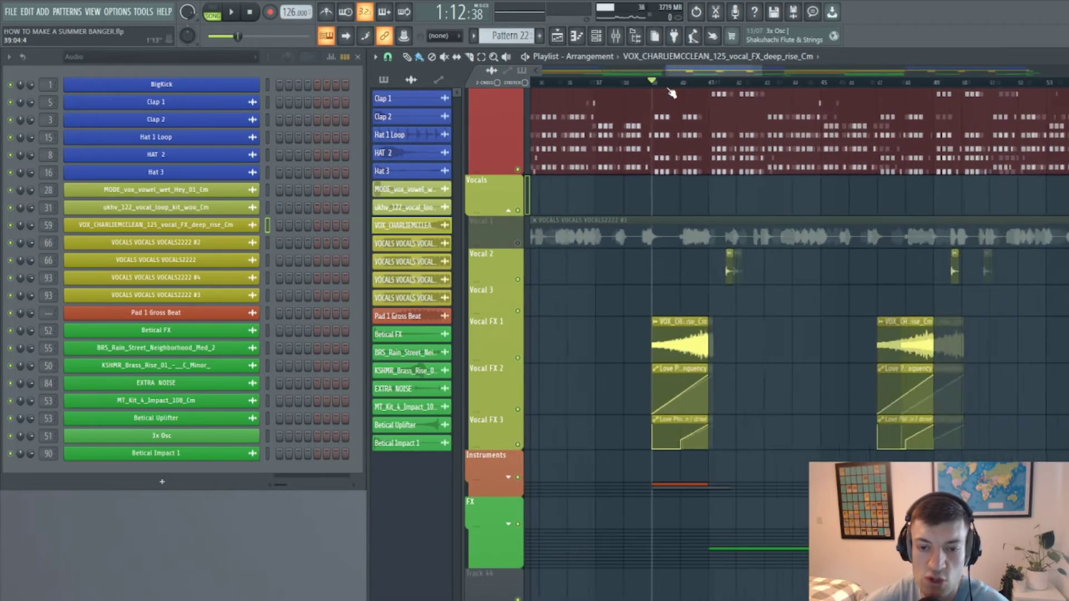
pyautogui.moveTo(691, 75); pyautogui.dragTo(679, 73)
pyautogui.press('space')
pyautogui.press('F9')
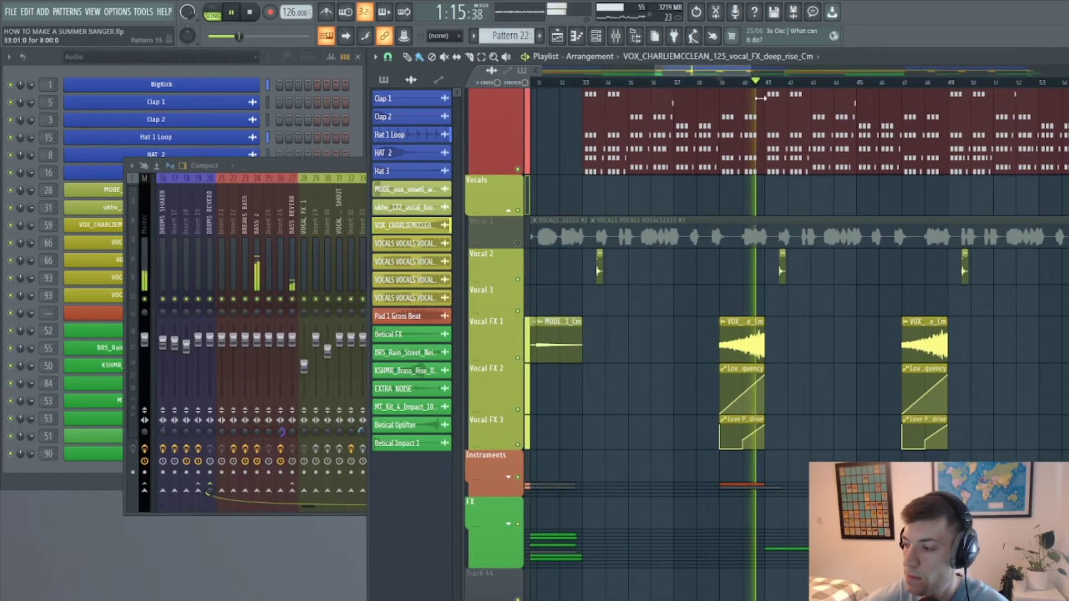
pyautogui.press('space')
# - Return to the start of the arrangement and enable Vocal 1 while muting the other vocal tracks
pyautogui.moveTo(717, 73); pyautogui.dragTo(573, 161)
pyautogui.click(518, 243)
pyautogui.click(518, 280)
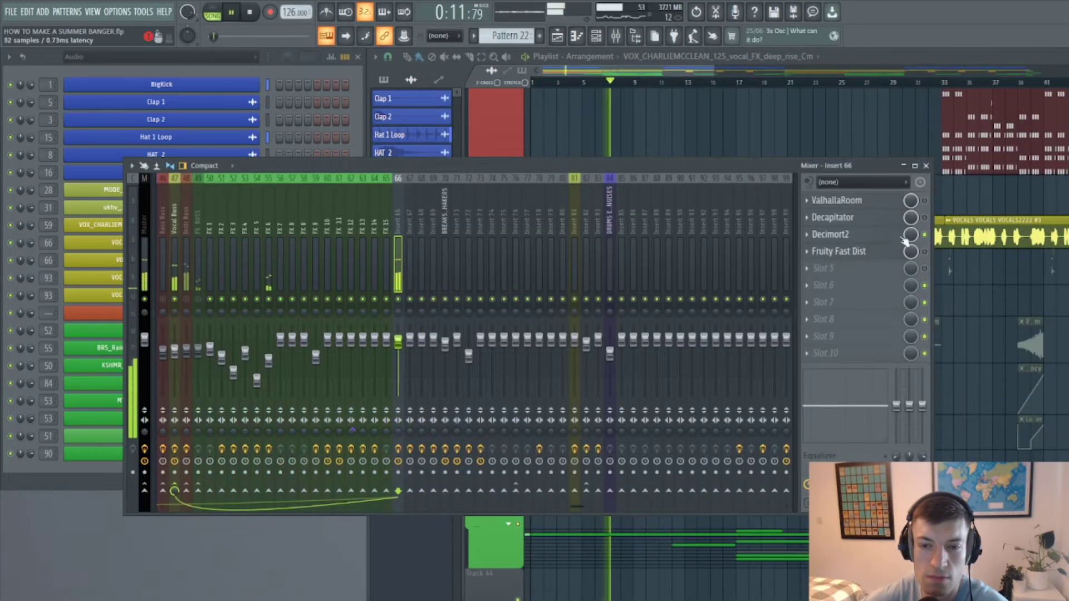
# - Toggle Decimort2 on mixer Insert 66 to hear its effect on the intro's main vocal during playback
pyautogui.click(923, 234)
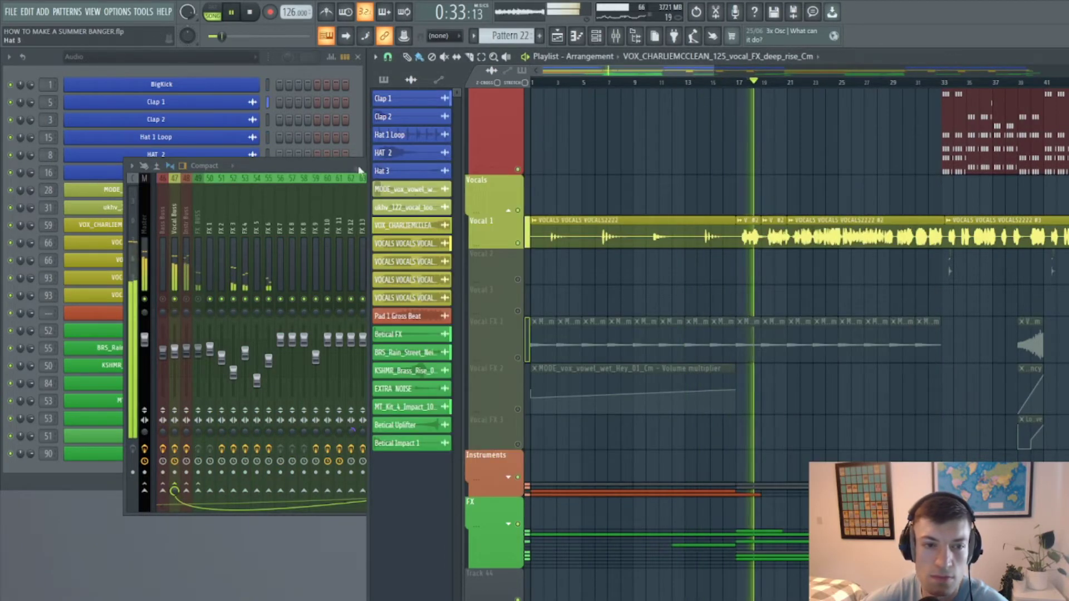
pyautogui.press('F9')
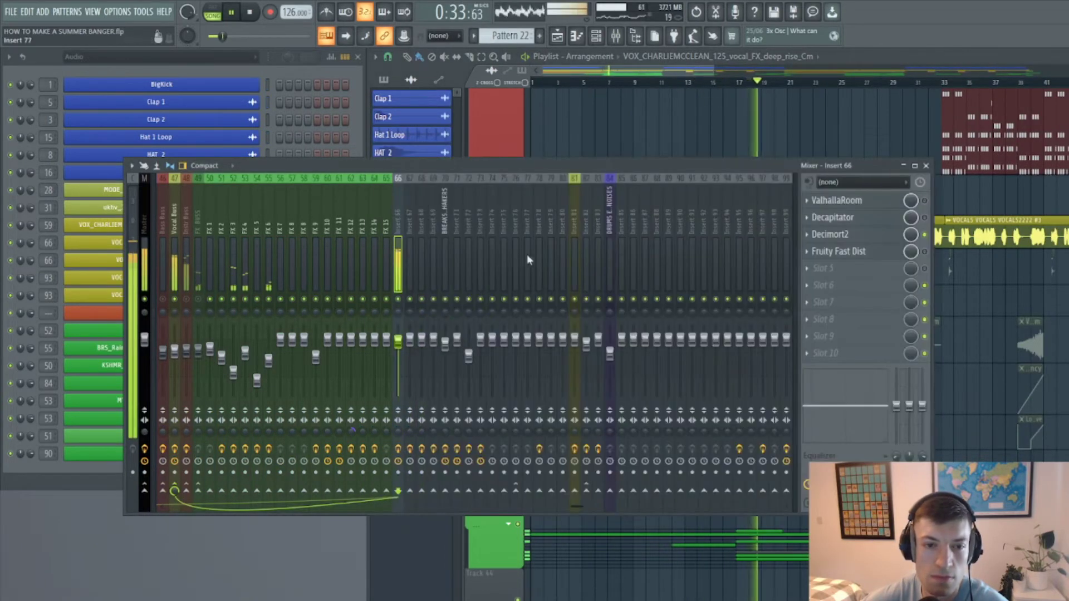
pyautogui.click(391, 258)
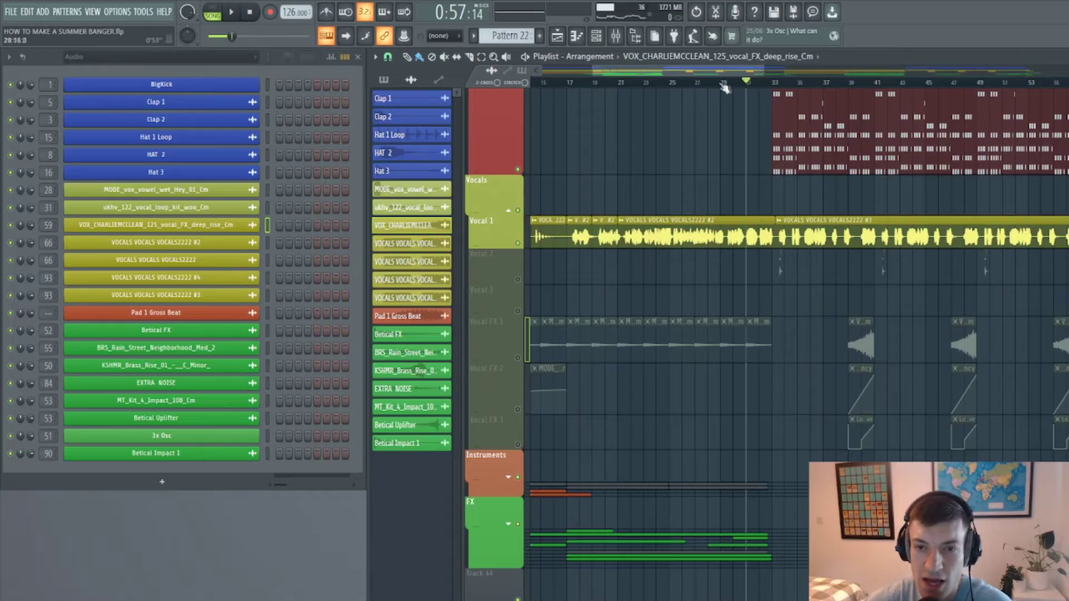
# - Enlarge the Vocal 1 track and examine its vocal clips across the whole arrangement
pyautogui.moveTo(593, 71); pyautogui.dragTo(541, 71)
pyautogui.moveTo(762, 76); pyautogui.dragTo(895, 73)
pyautogui.moveTo(496, 247); pyautogui.dragTo(496, 362)
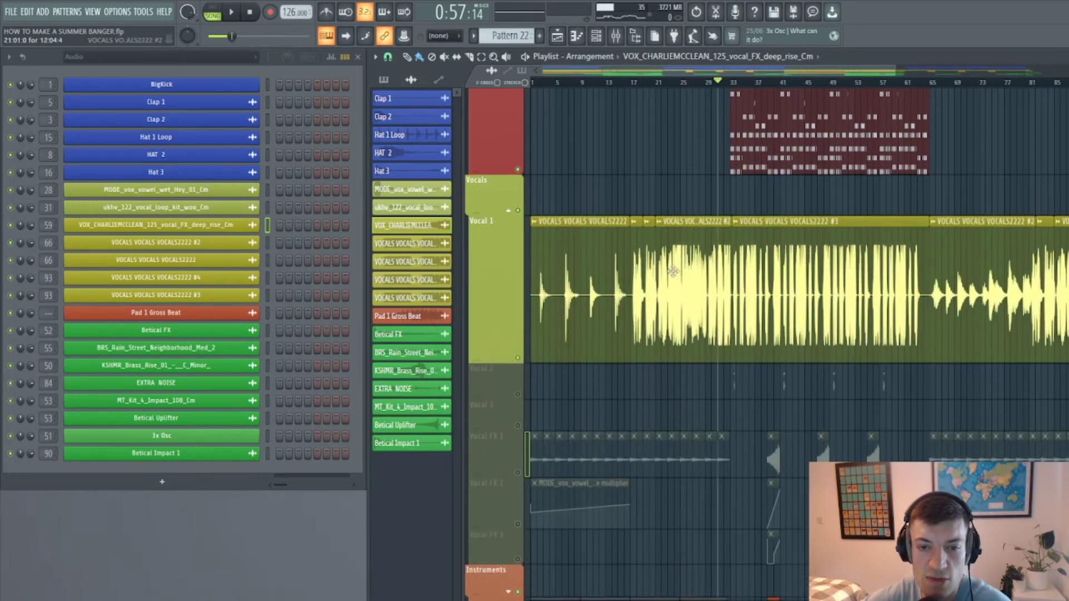
pyautogui.moveTo(726, 74); pyautogui.dragTo(564, 98)
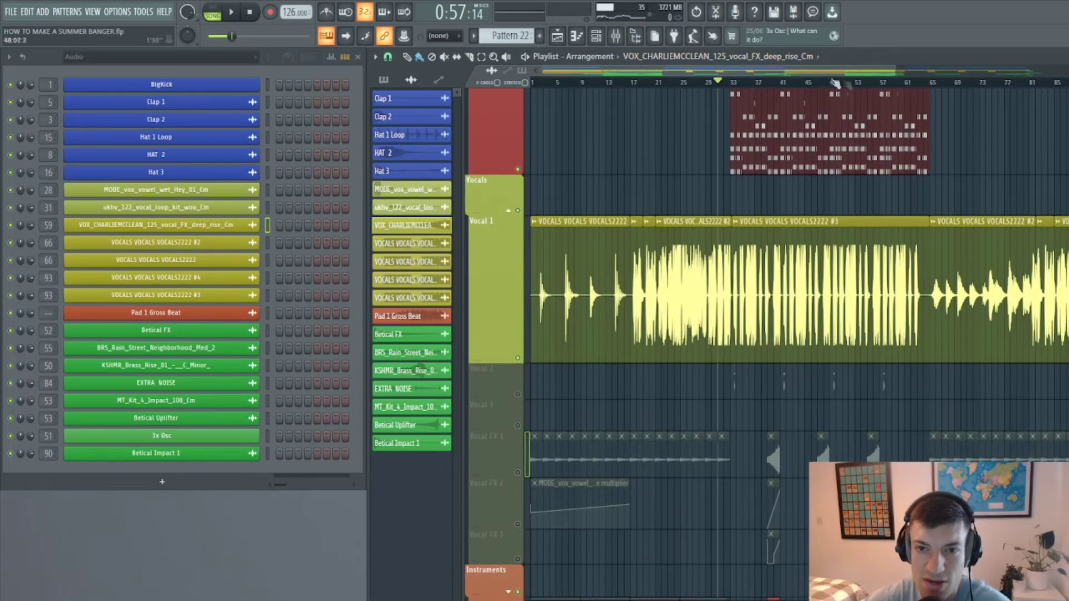
pyautogui.moveTo(895, 72); pyautogui.dragTo(1067, 81)
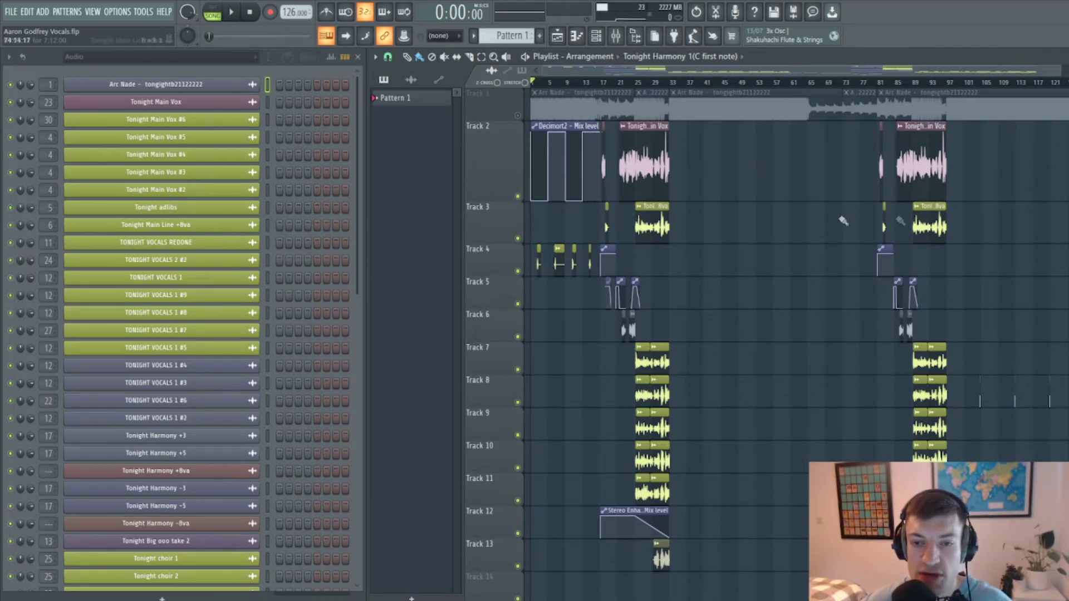
# - Look through all the tracks of the separate vocals project, from the main vox down to the secondary vox layers
pyautogui.scroll(-2, 591, 219)
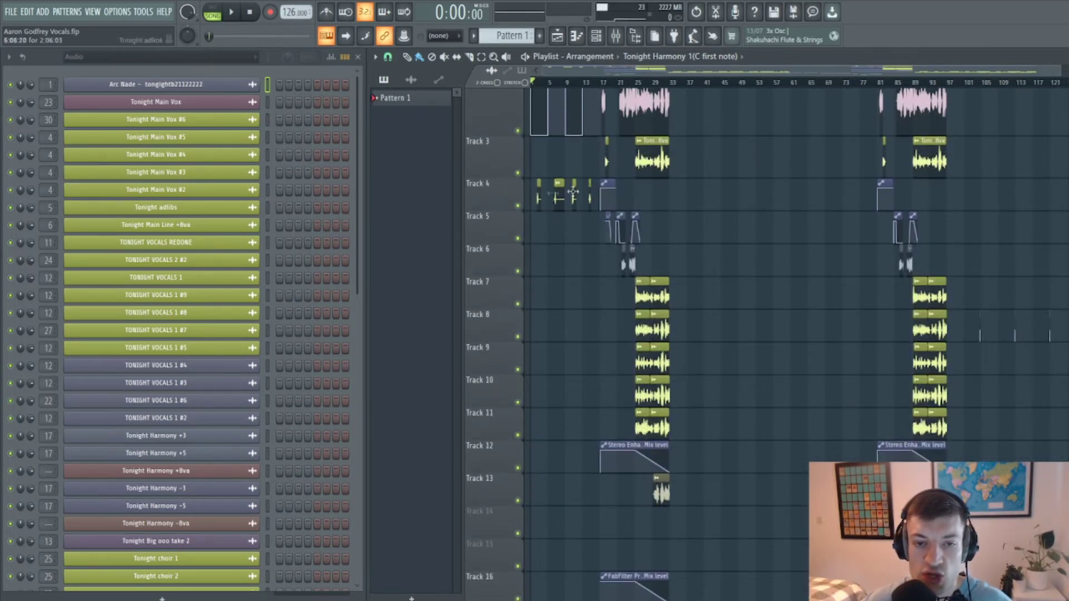
pyautogui.scroll(-3, 780, 247)
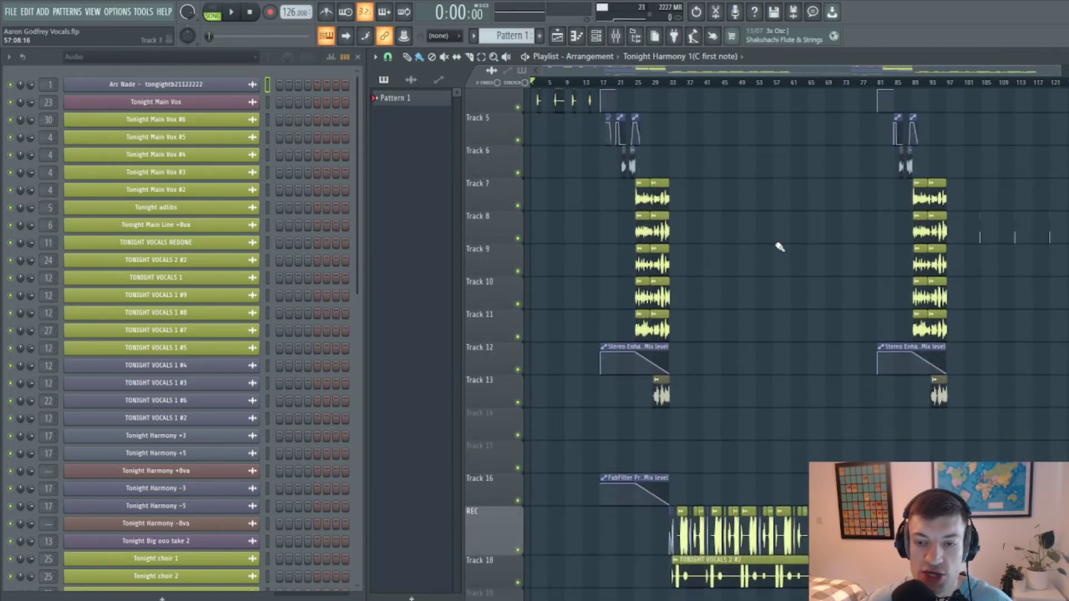
pyautogui.scroll(-3, 641, 431)
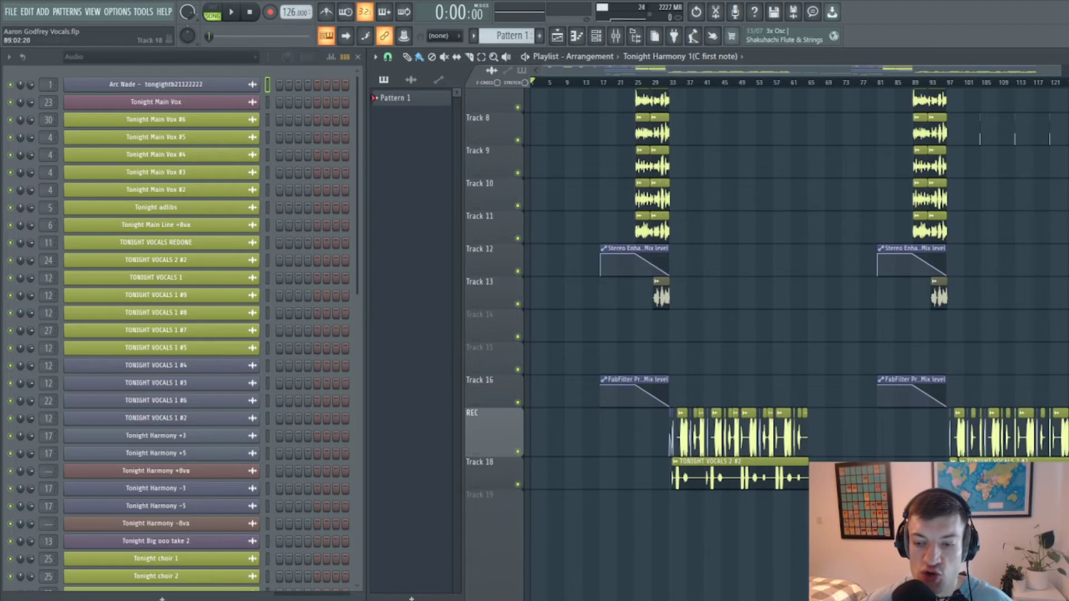
pyautogui.scroll(-11, 568, 450)
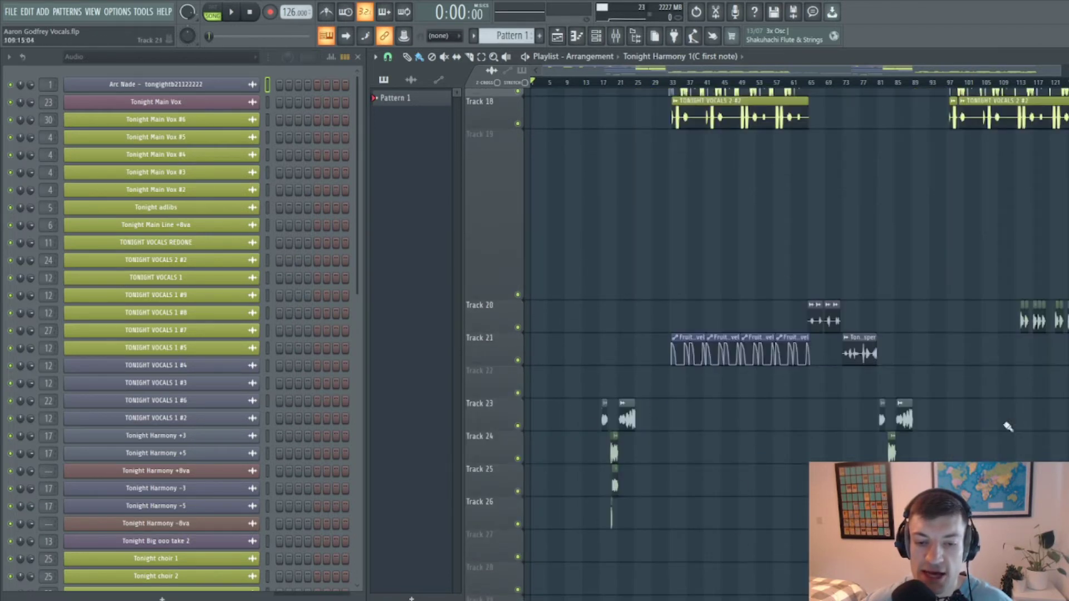
pyautogui.scroll(10, 607, 83)
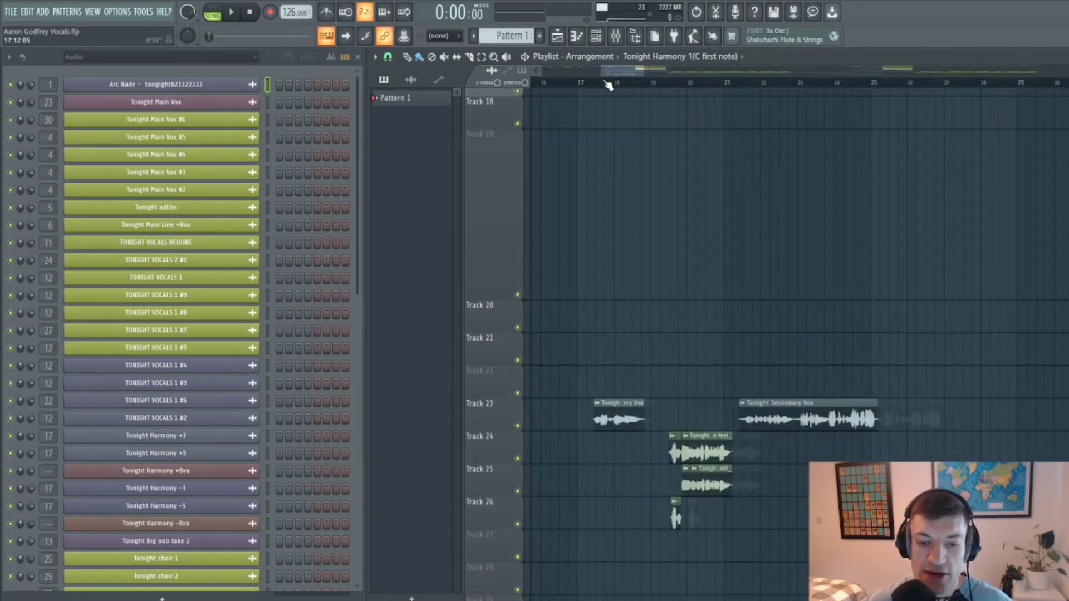
pyautogui.click(607, 83)
pyautogui.scroll(-10, 606, 83)
pyautogui.scroll(16, 624, 268)
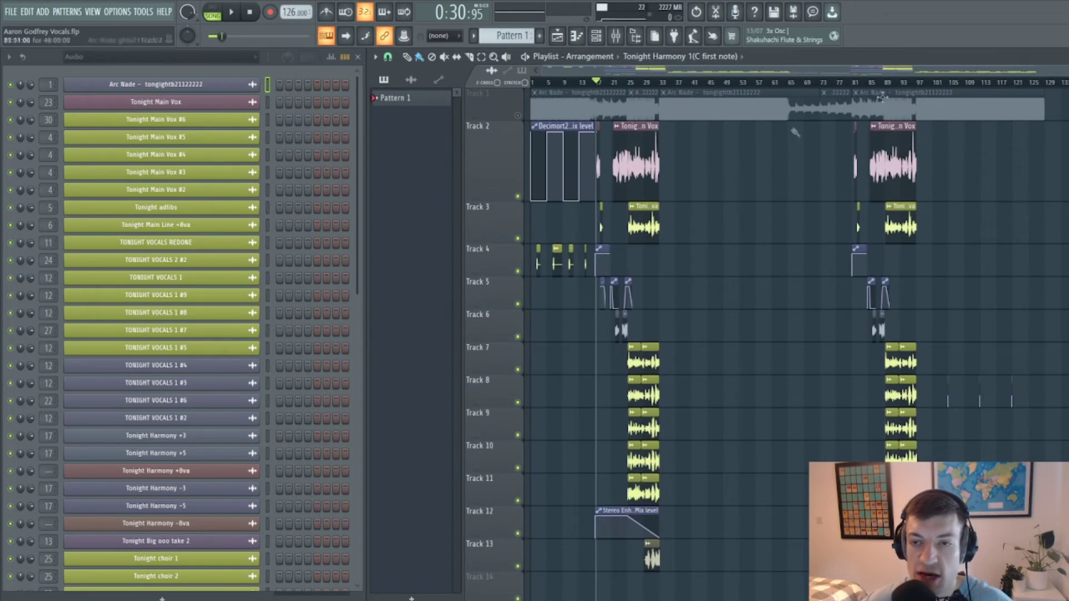
pyautogui.moveTo(561, 84); pyautogui.dragTo(351, 93)
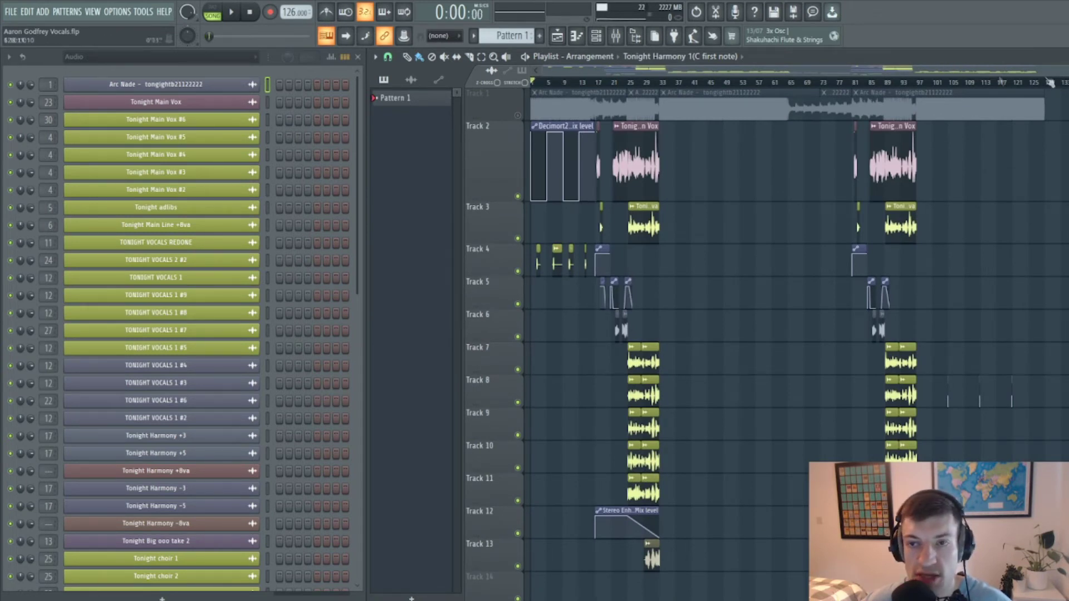
# - Play the vocals project's intro from bar 1 and set the playlist snap to 1/4 beat
pyautogui.scroll(8, 684, 195)
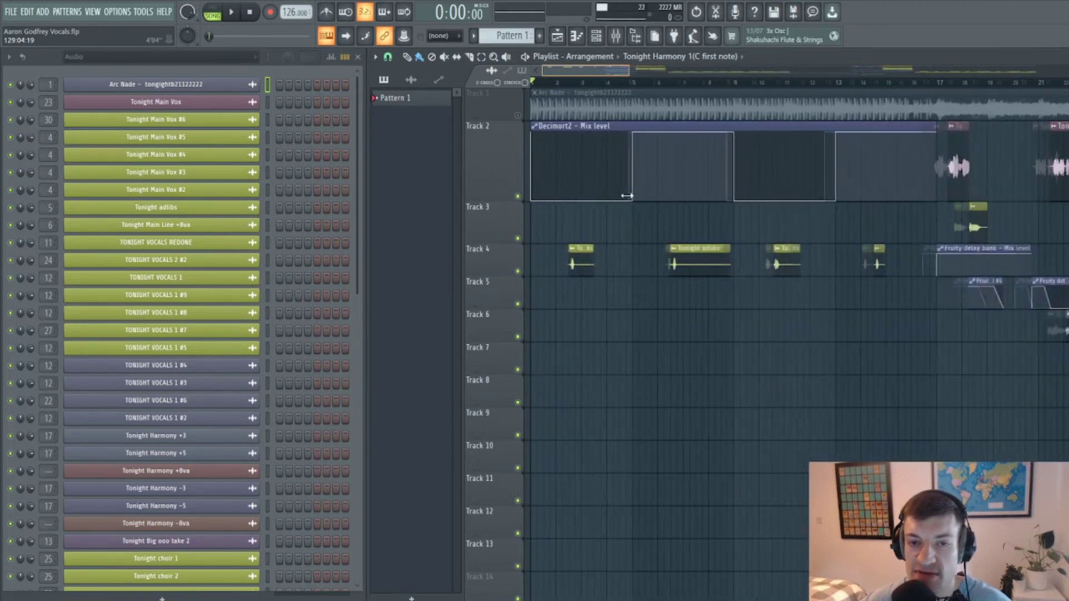
pyautogui.scroll(-3, 685, 196)
pyautogui.scroll(5, 651, 222)
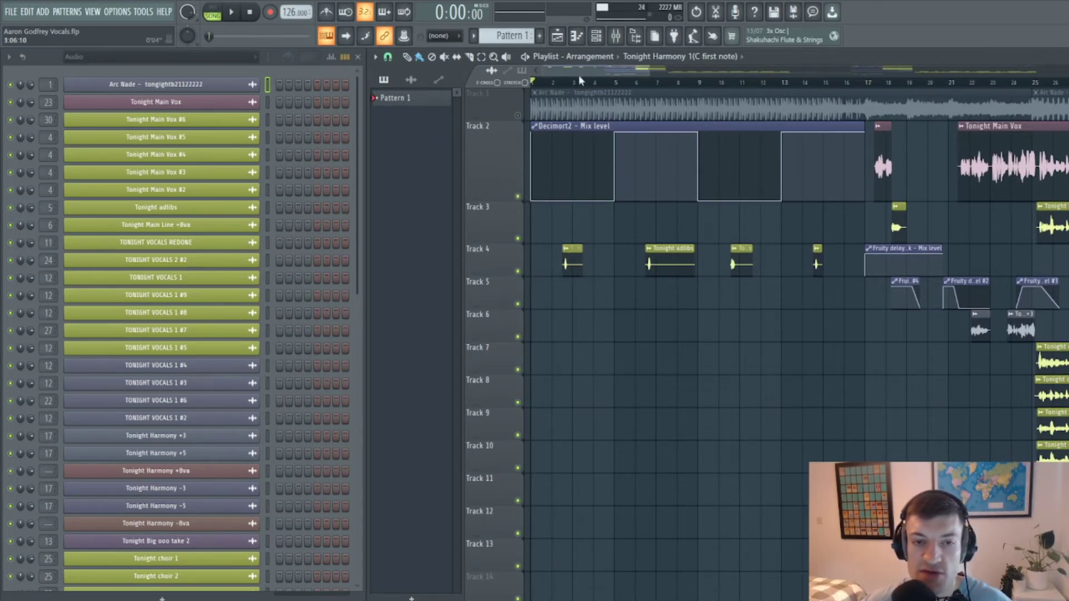
pyautogui.moveTo(554, 82); pyautogui.dragTo(432, 64)
pyautogui.press('space')
pyautogui.click(388, 56)
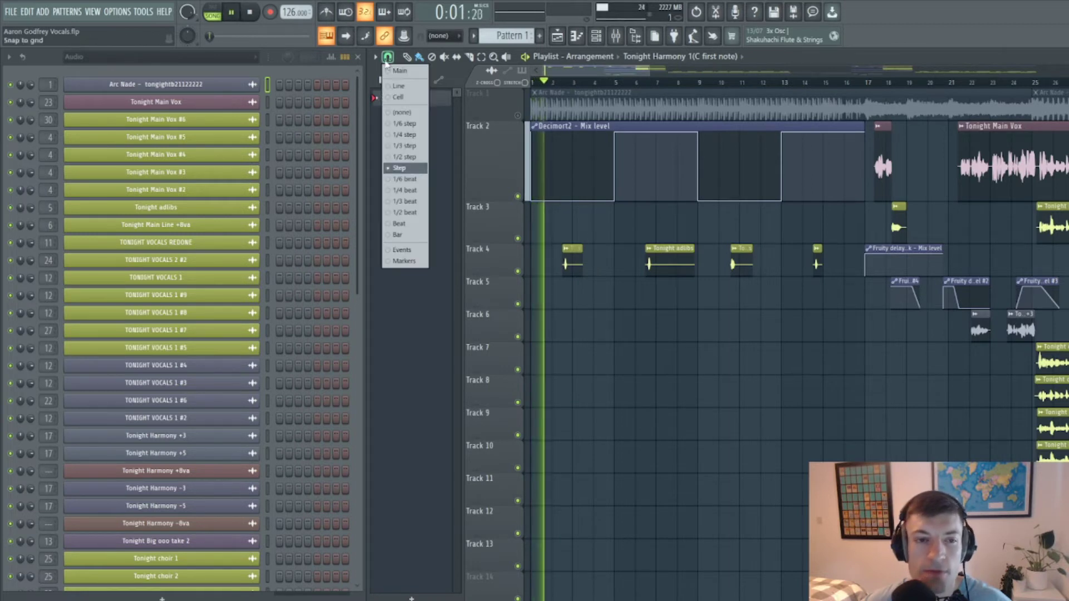
pyautogui.click(399, 190)
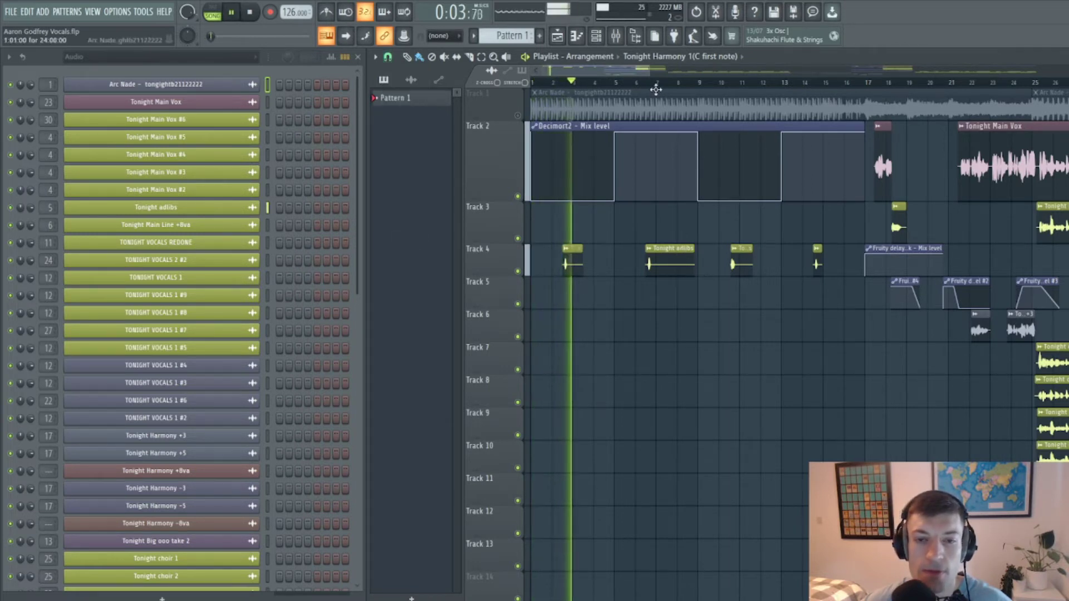
# - Audition the second and third adlib clips on Track 4 from just before each one
pyautogui.click(632, 84)
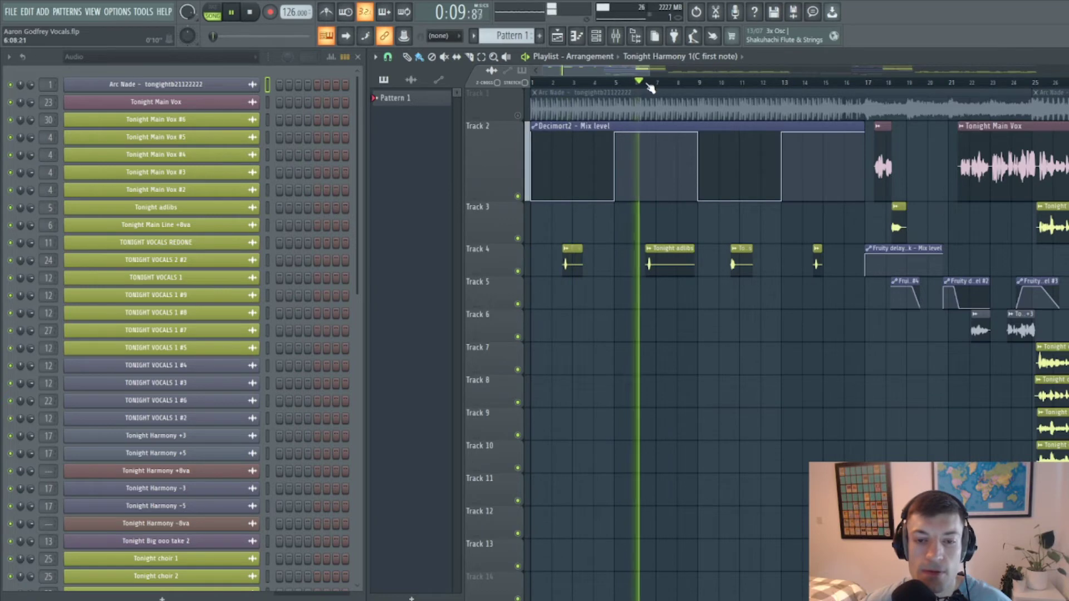
pyautogui.click(736, 83)
pyautogui.click(719, 84)
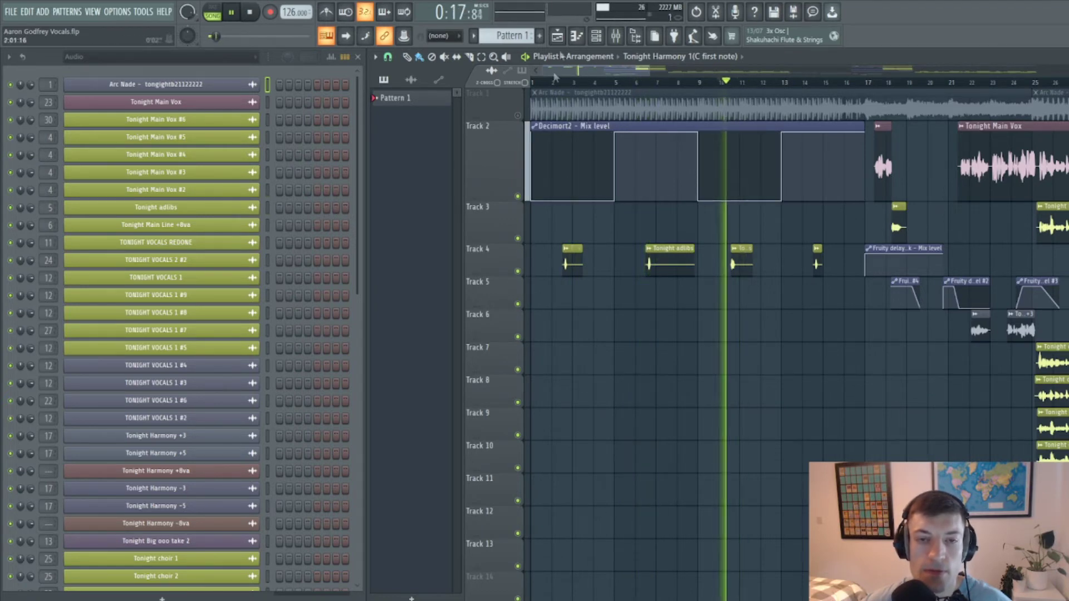
# - Stop playback, open Decimort2 from the adlibs' Insert 5 effects, and examine its Mix level automation clip on Track 2
pyautogui.press('F9')
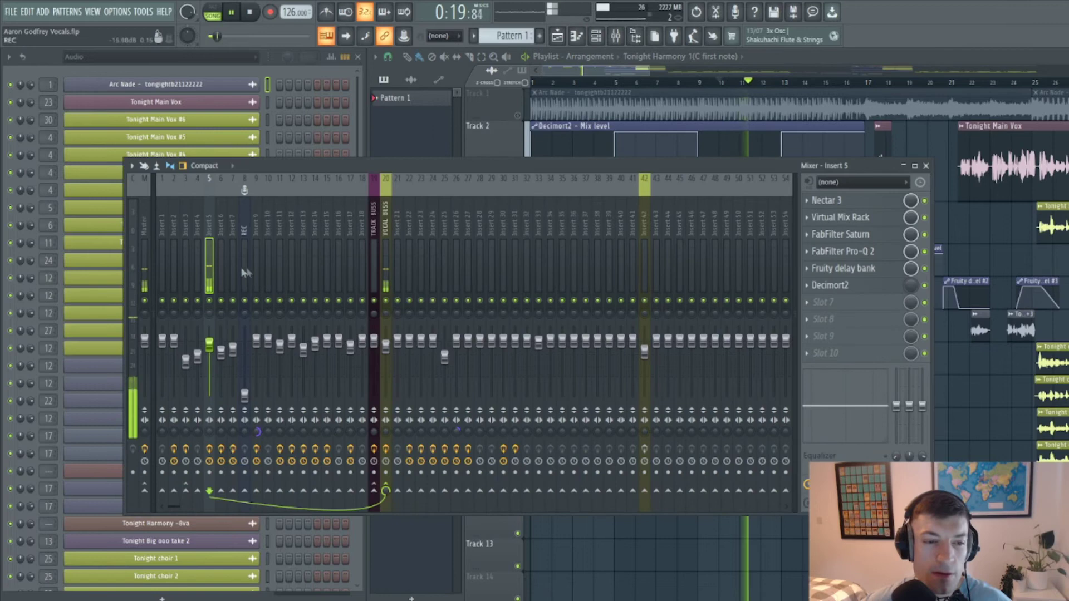
pyautogui.press('space')
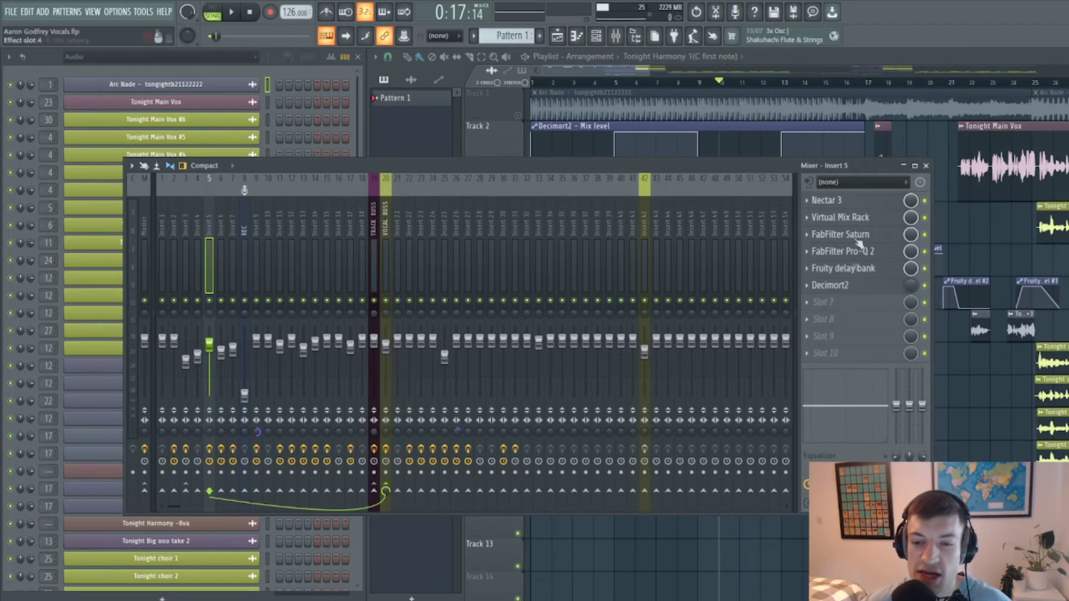
pyautogui.click(838, 285)
pyautogui.click(783, 138)
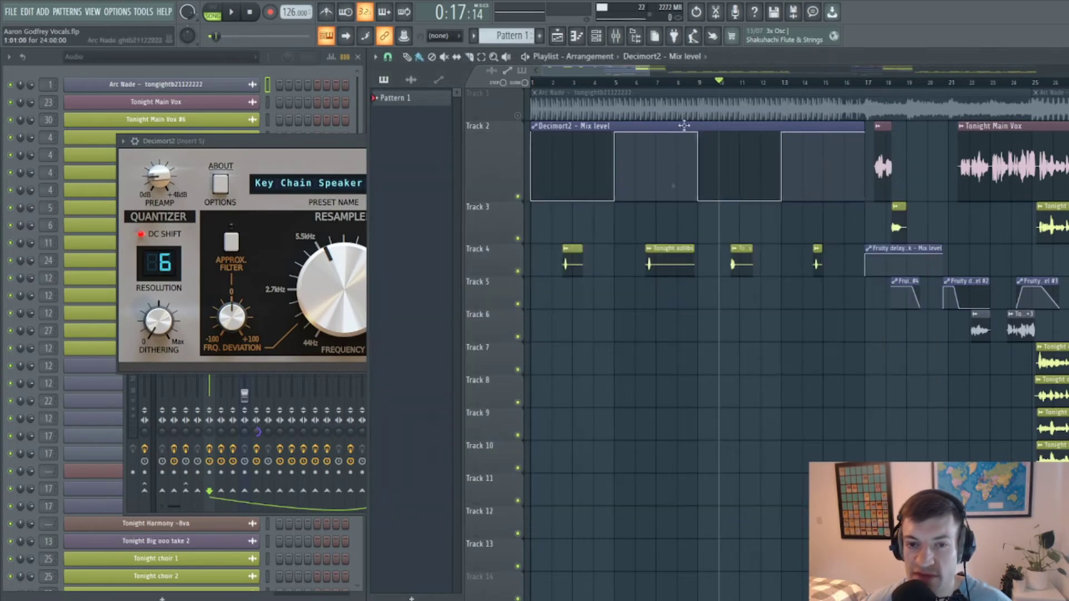
# - Play the intro from bar 6 to hear the Decimort2 Mix level automation on the adlibs, and stop playback
pyautogui.click(635, 82)
pyautogui.press('space')
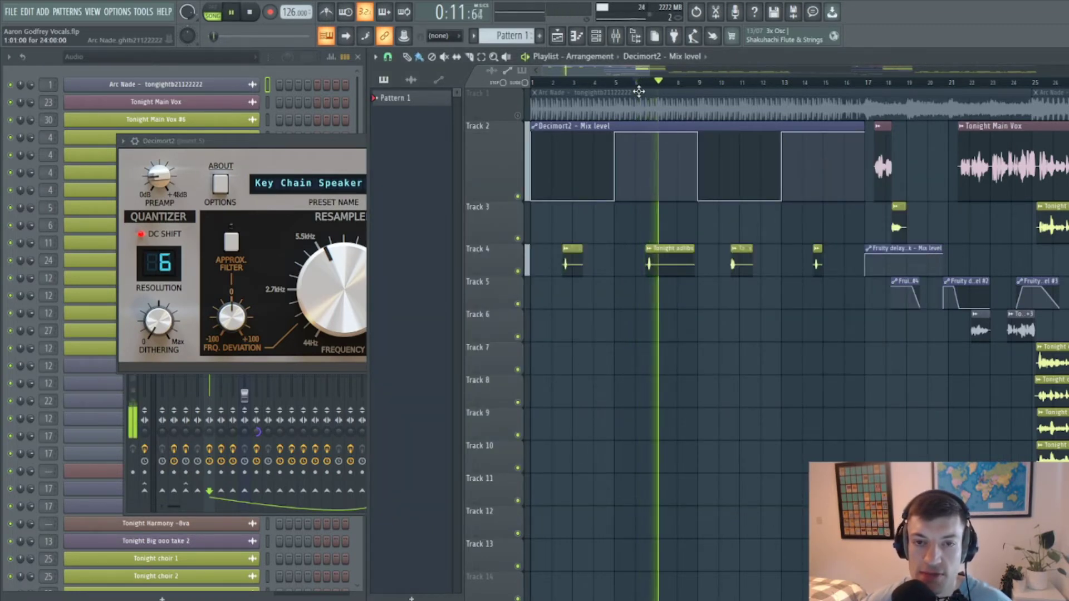
pyautogui.press('space')
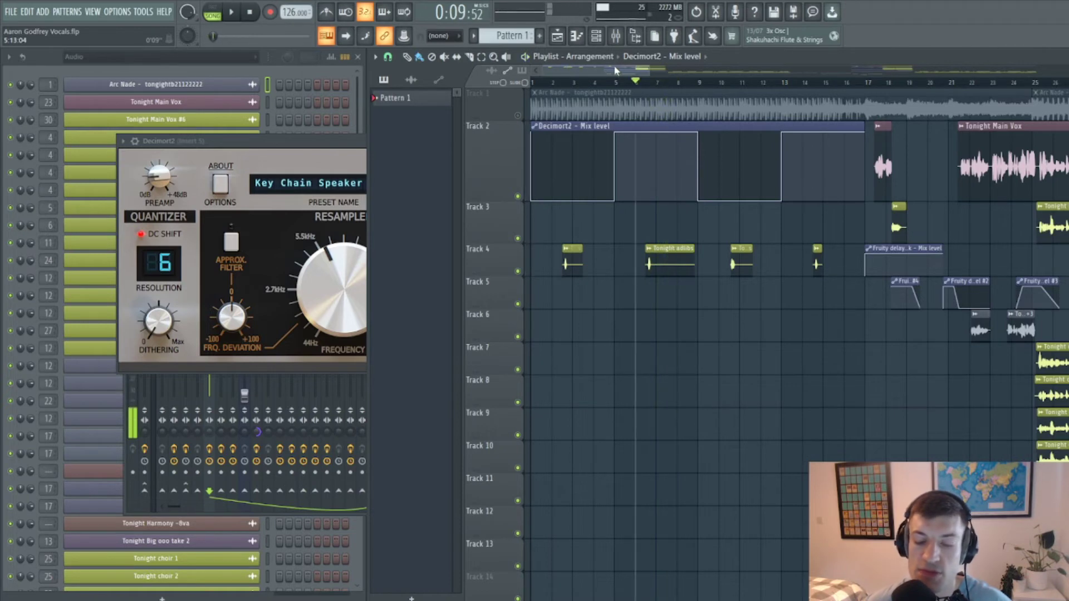
# - Play the vocals project from bar 18 to hear the first vocal phrases and their delay automation
pyautogui.moveTo(615, 70); pyautogui.dragTo(657, 75)
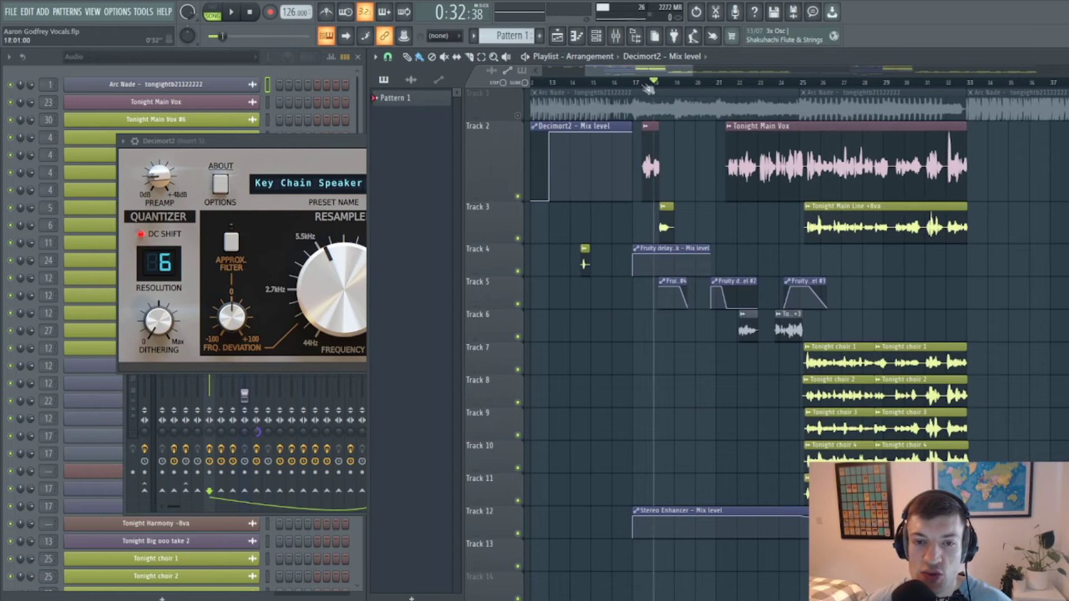
pyautogui.press('space')
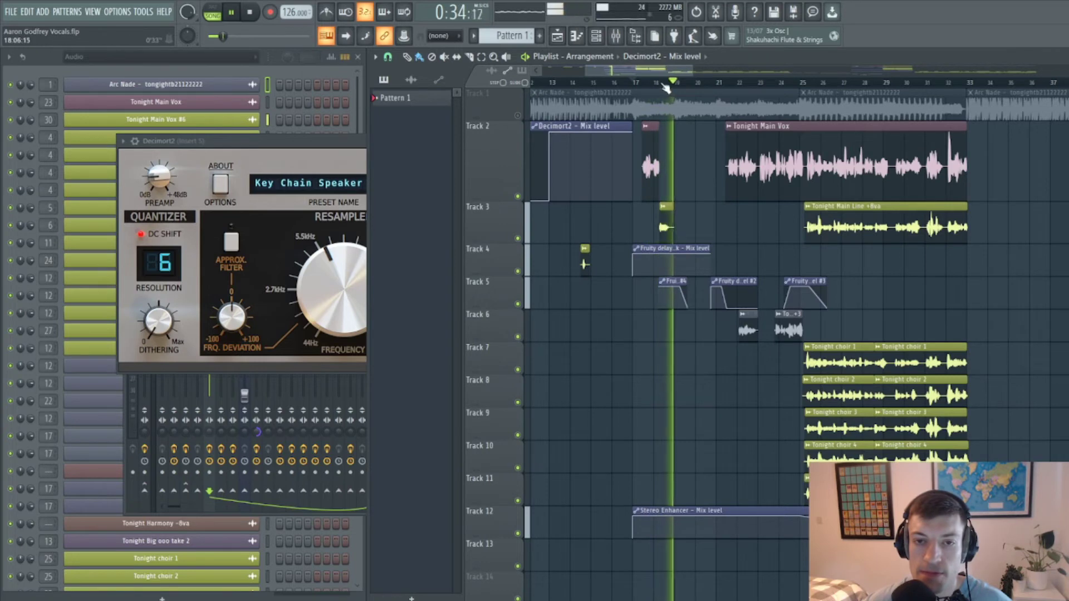
pyautogui.scroll(4, 666, 89)
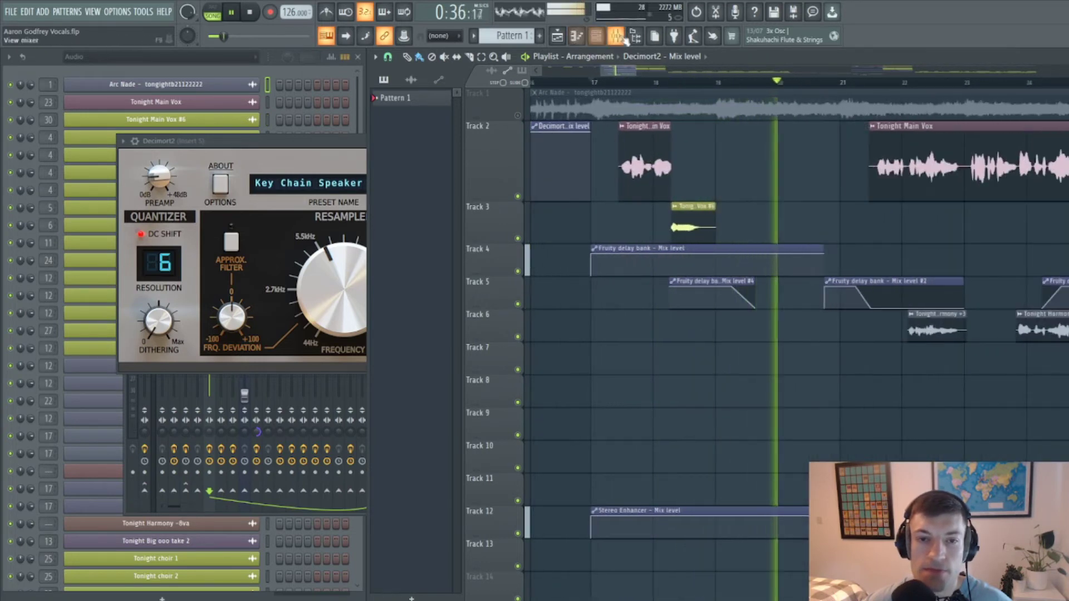
# - Inspect the effects on the VOCAL BUSS and Insert 23 during playback, and stop with the playback position at bar 17
pyautogui.click(615, 35)
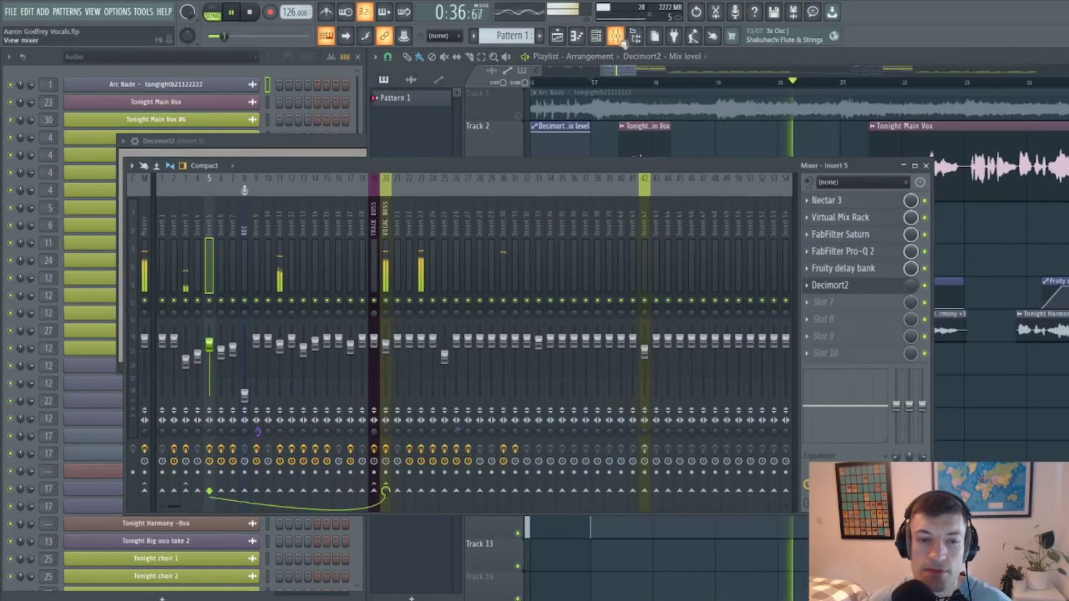
pyautogui.click(385, 272)
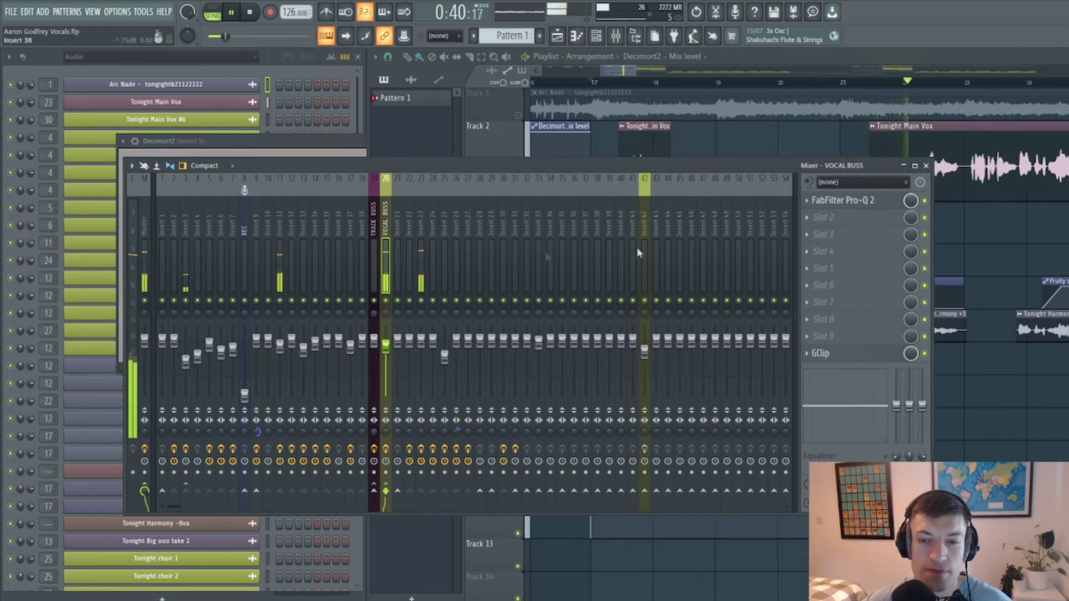
pyautogui.click(421, 267)
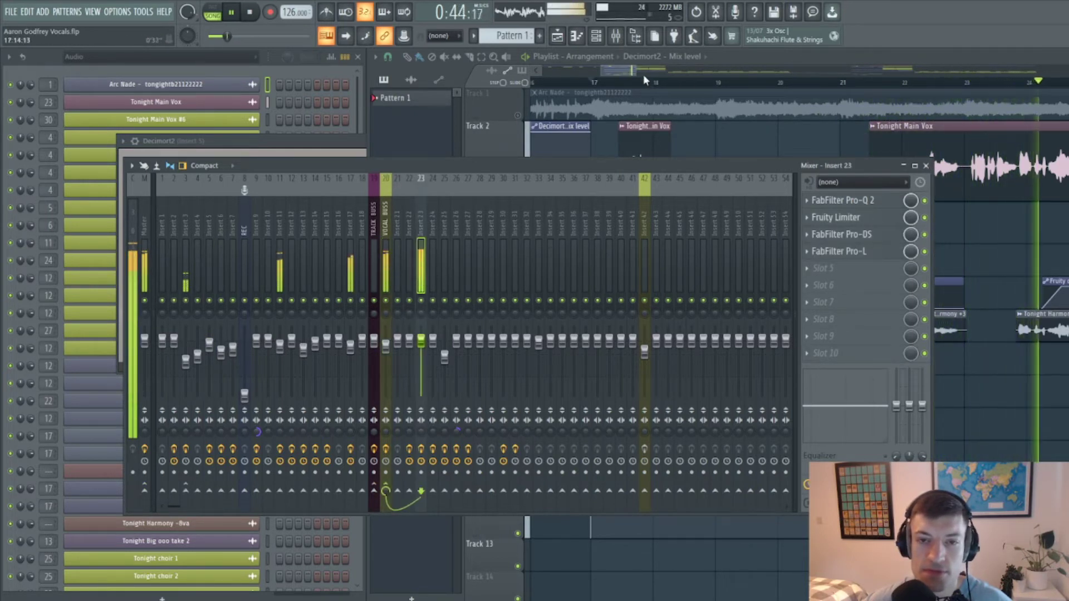
pyautogui.moveTo(636, 70); pyautogui.dragTo(665, 71)
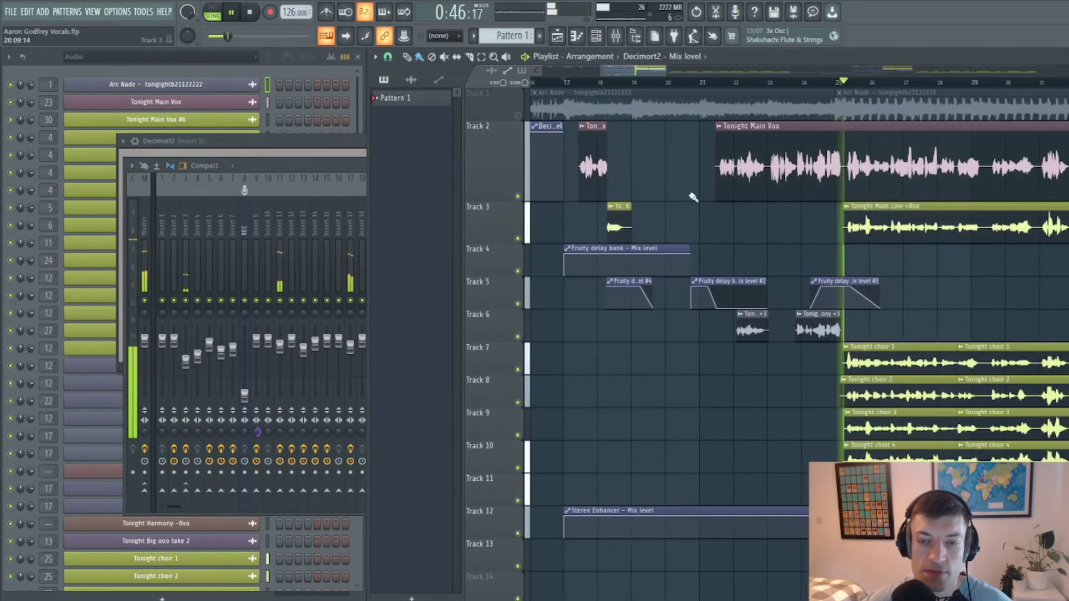
pyautogui.press('space')
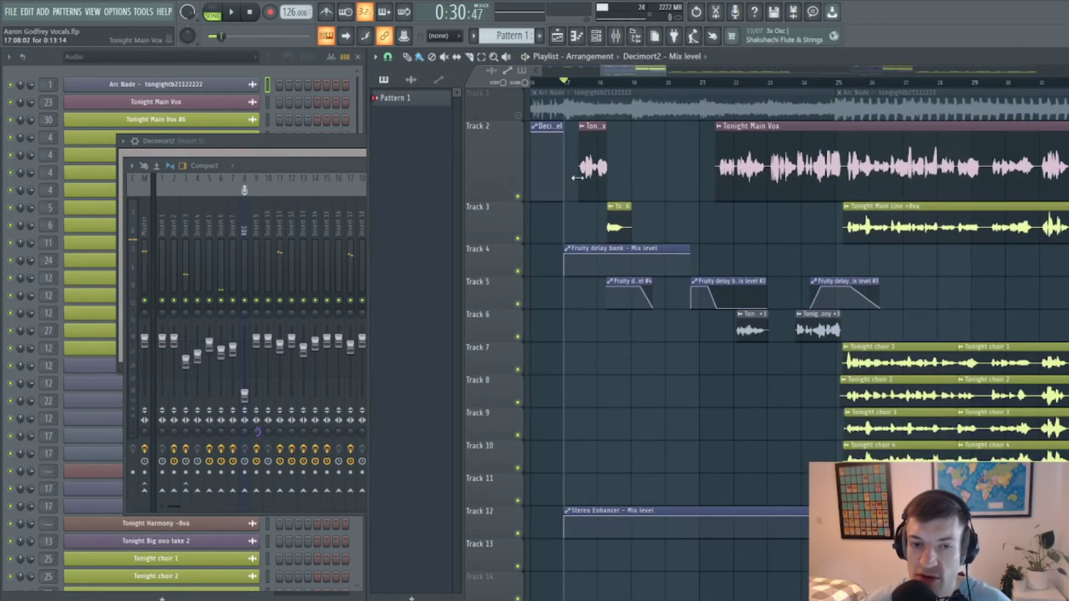
# - Examine the Main Vox #6 and Harmony +3 clips and the secondary vox layers on Tracks 23 to 25
pyautogui.click(621, 228)
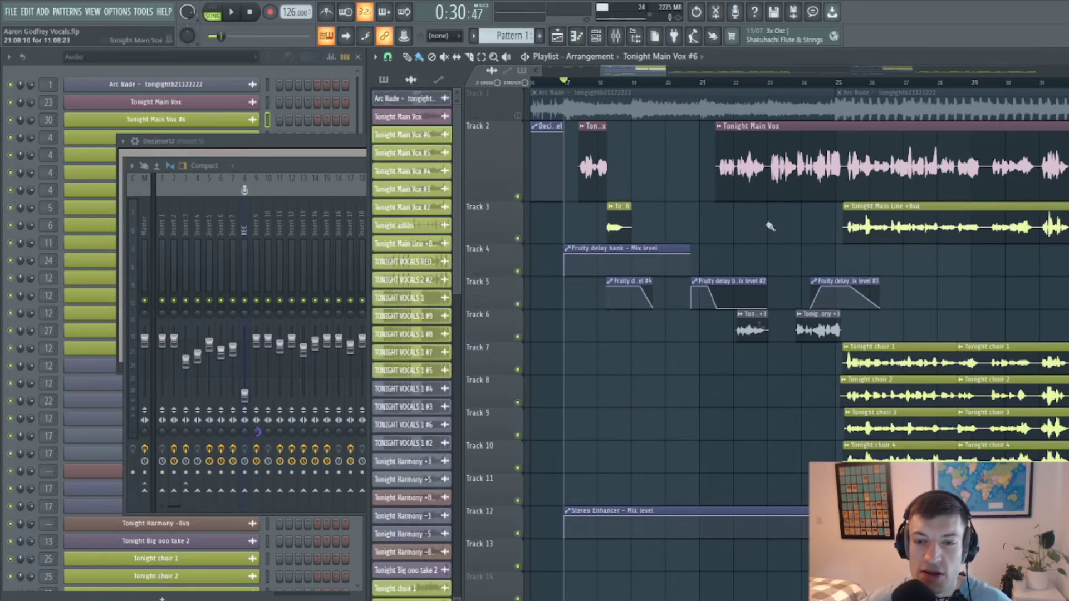
pyautogui.click(753, 332)
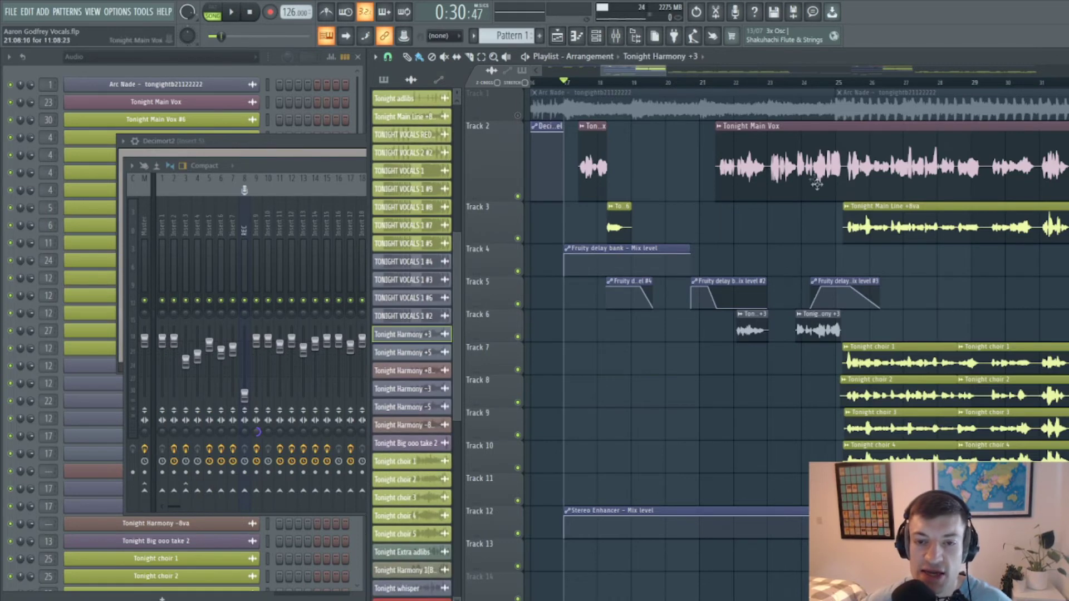
pyautogui.scroll(-6, 763, 234)
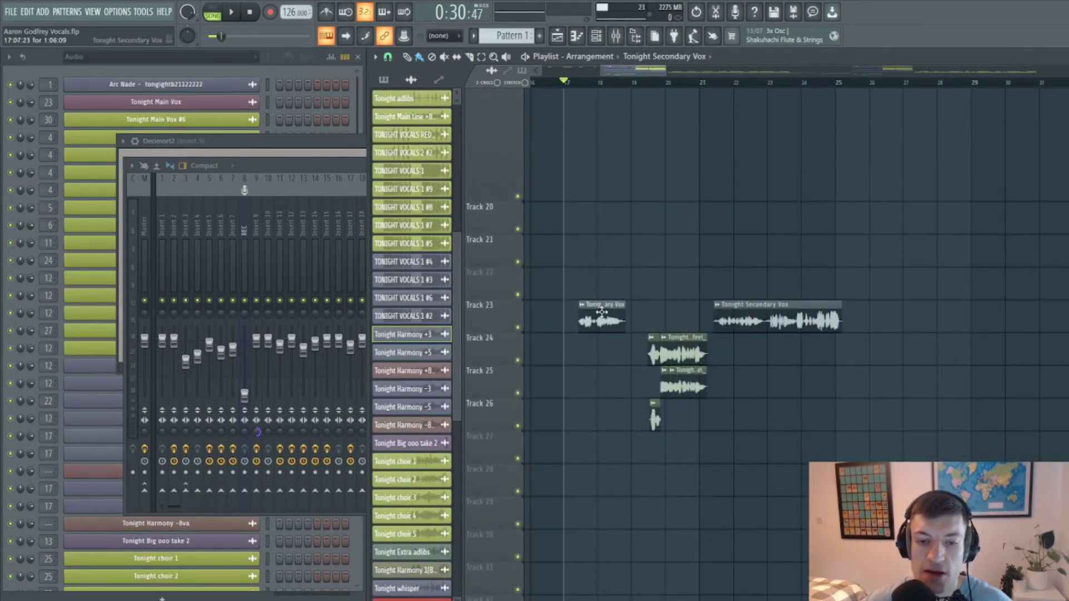
pyautogui.click(602, 313)
pyautogui.click(671, 385)
pyautogui.click(777, 317)
# - Compare the phrase from bar 17 with the secondary vox on Track 23 muted and unmuted
pyautogui.press('space')
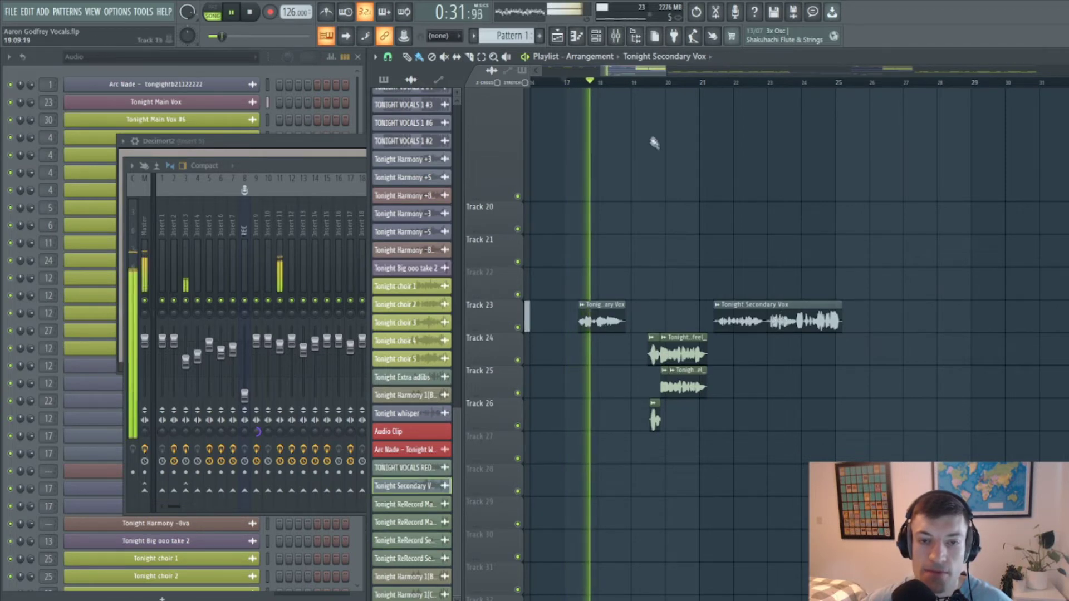
pyautogui.press('space')
pyautogui.click(517, 328)
pyautogui.press('space')
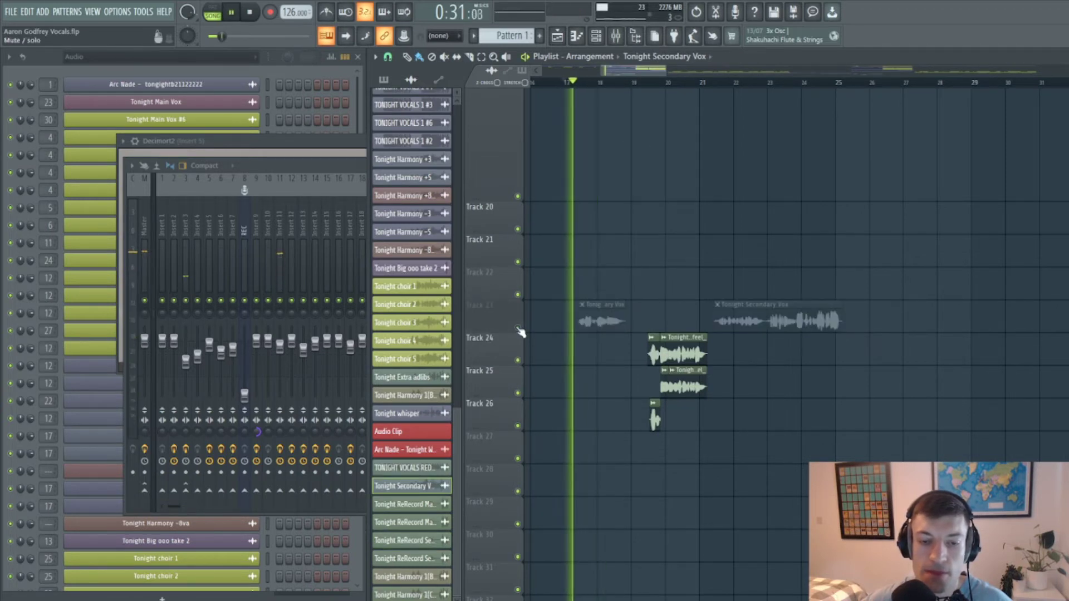
pyautogui.click(517, 327)
pyautogui.press('space')
pyautogui.press('space')
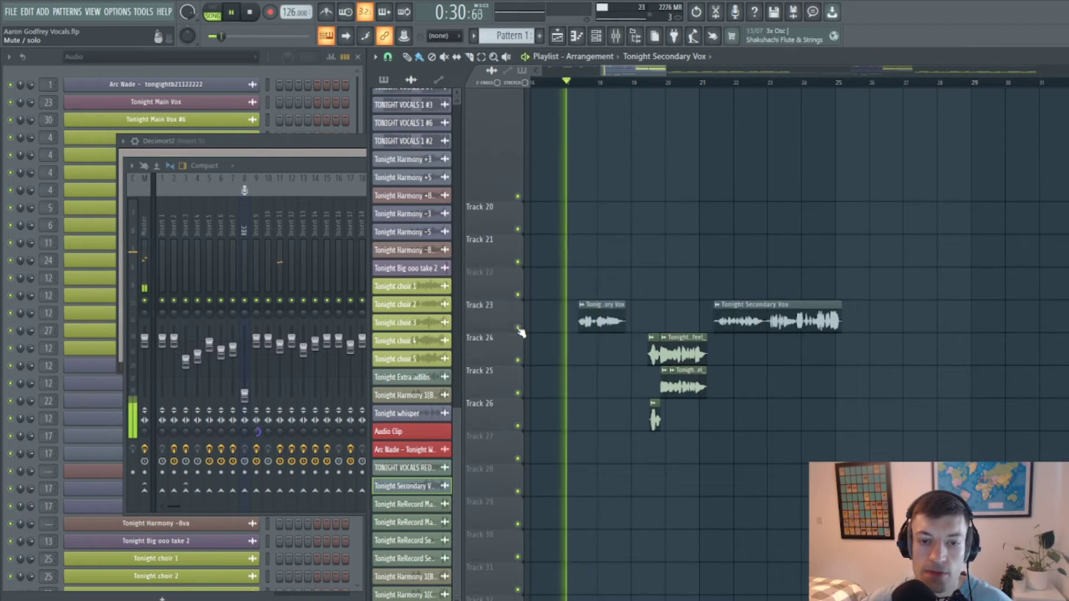
pyautogui.press('space')
# - Play from bar 19 and compare the re-recorded vocal layers with Track 25 muted and unmuted
pyautogui.moveTo(647, 86); pyautogui.dragTo(652, 89)
pyautogui.press('space')
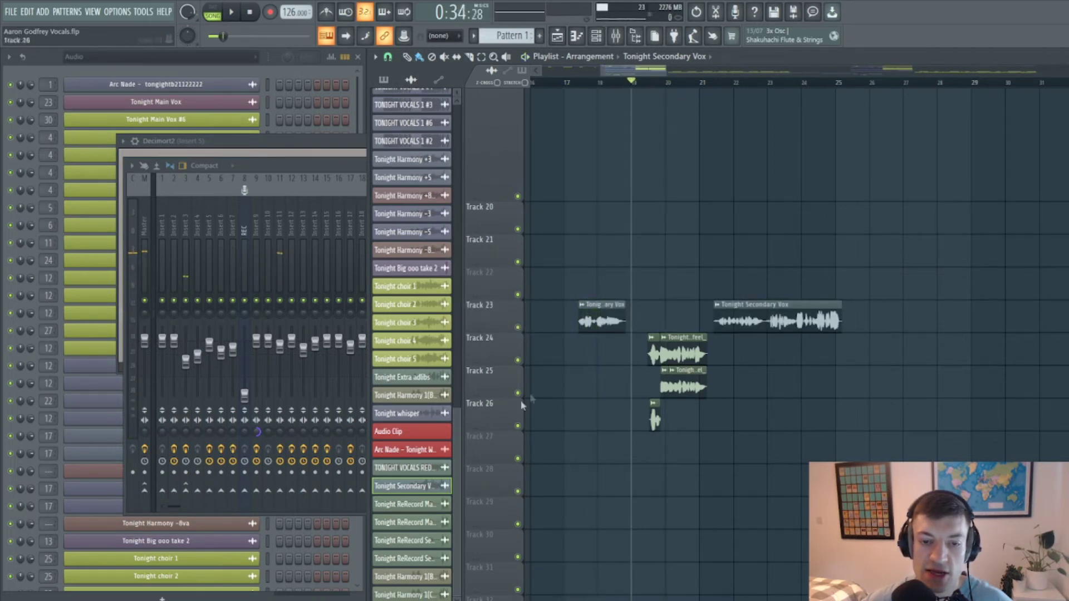
pyautogui.click(517, 360)
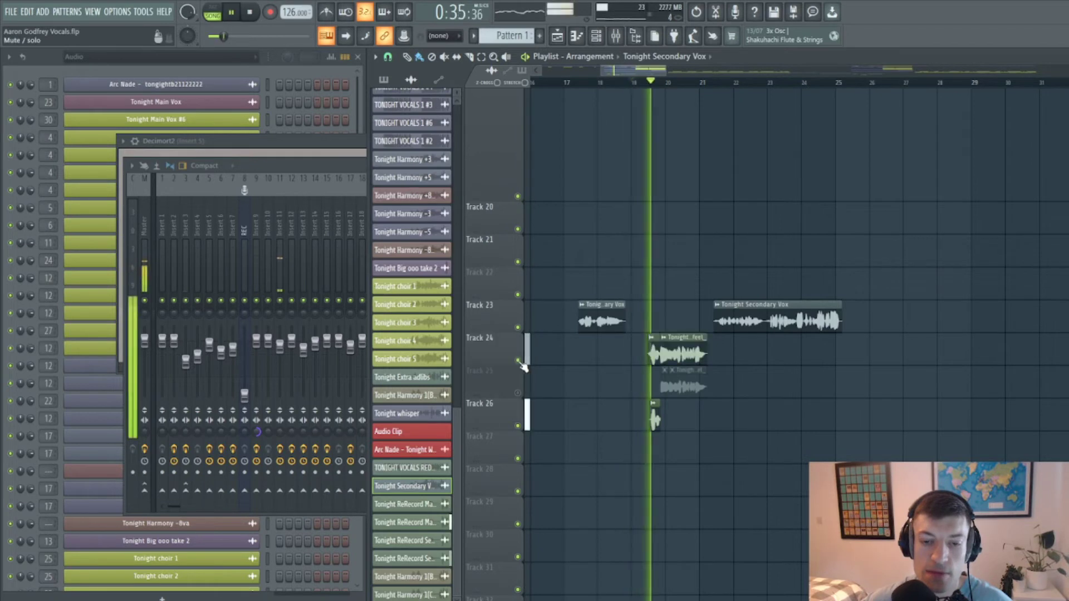
pyautogui.press('space')
pyautogui.click(518, 394)
pyautogui.press('space')
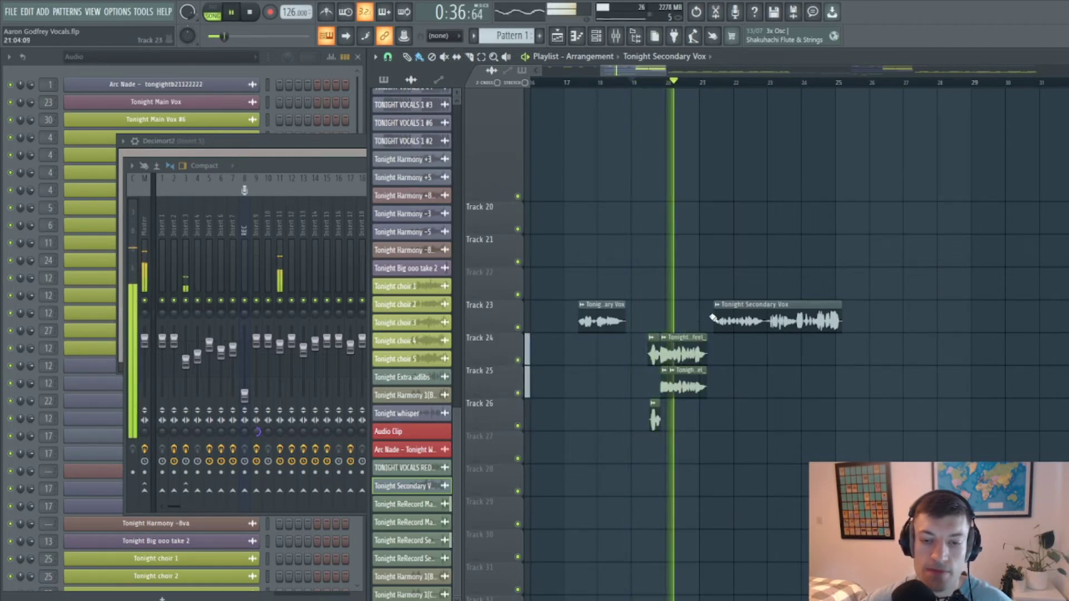
# - Play the verse vocals and inspect the effects on Insert 11, Insert 17, the VOCAL BUSS and Insert 23
pyautogui.click(272, 175)
pyautogui.click(283, 273)
pyautogui.press('space')
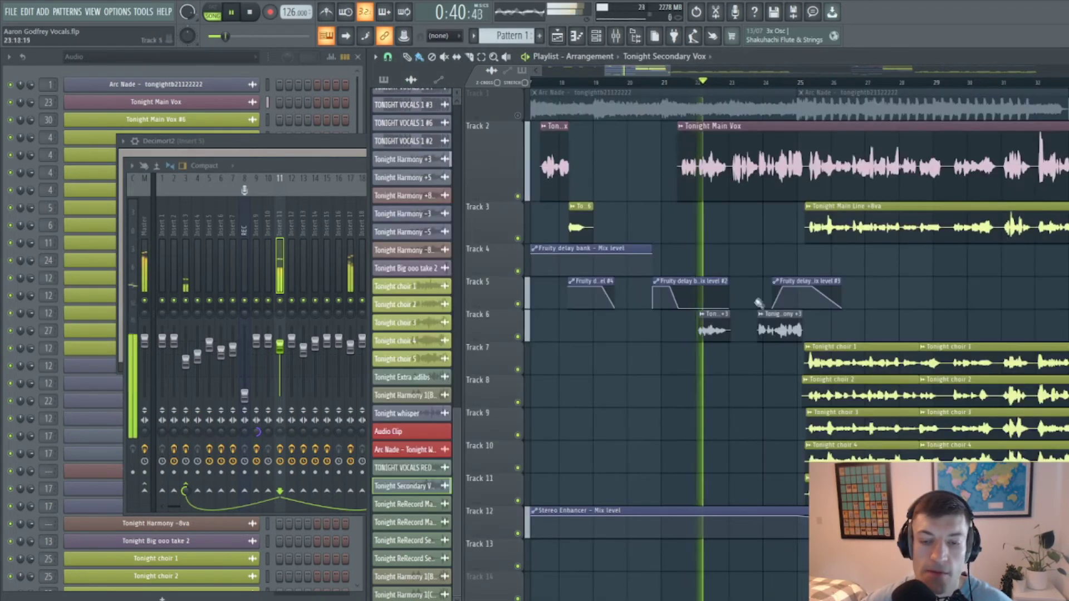
pyautogui.click(328, 170)
pyautogui.click(350, 267)
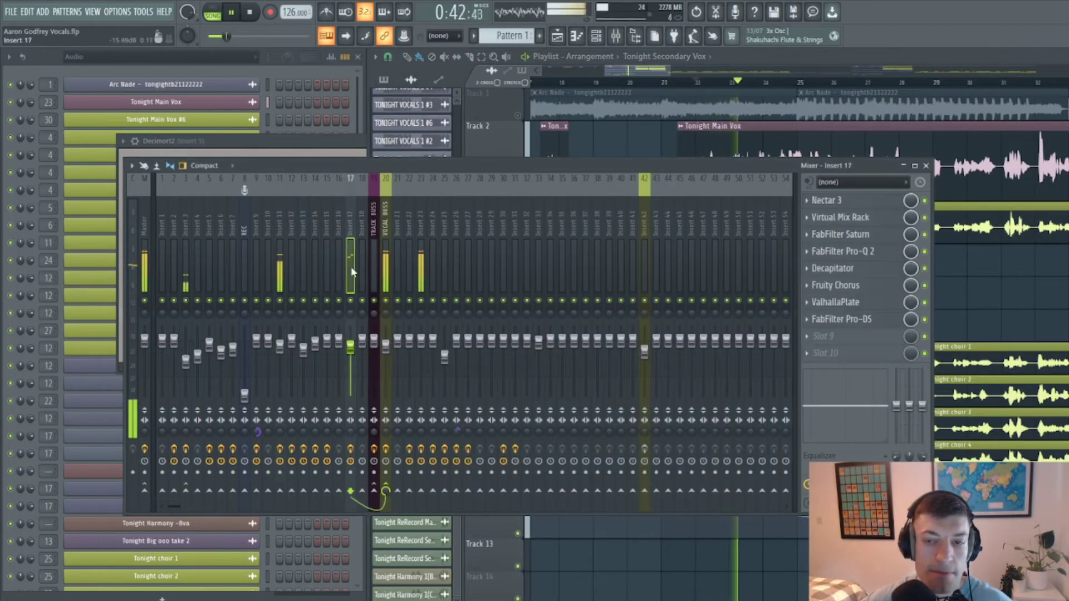
pyautogui.click(385, 267)
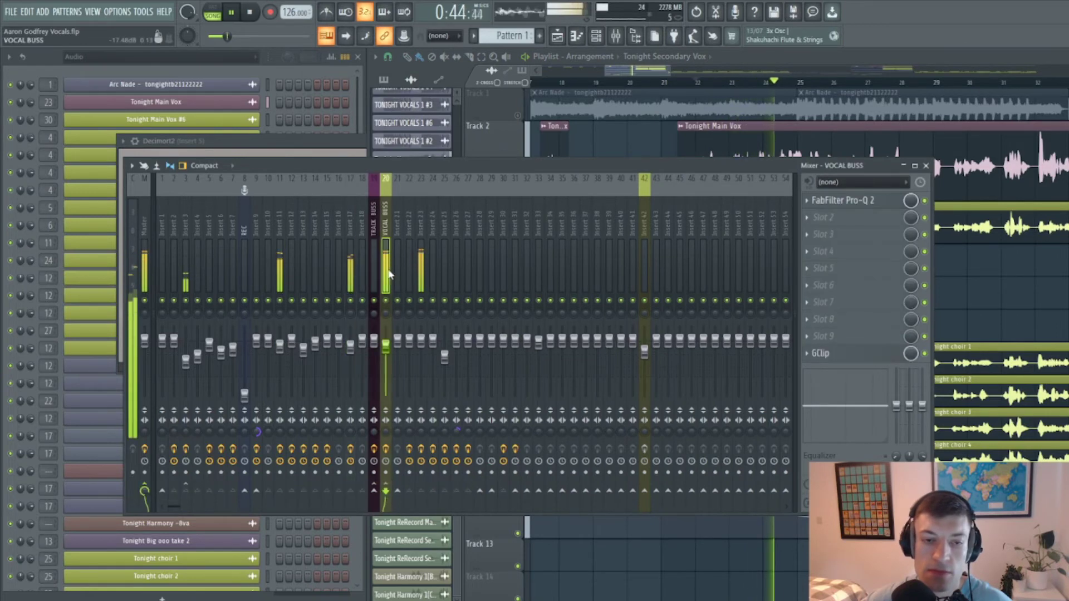
pyautogui.press('space')
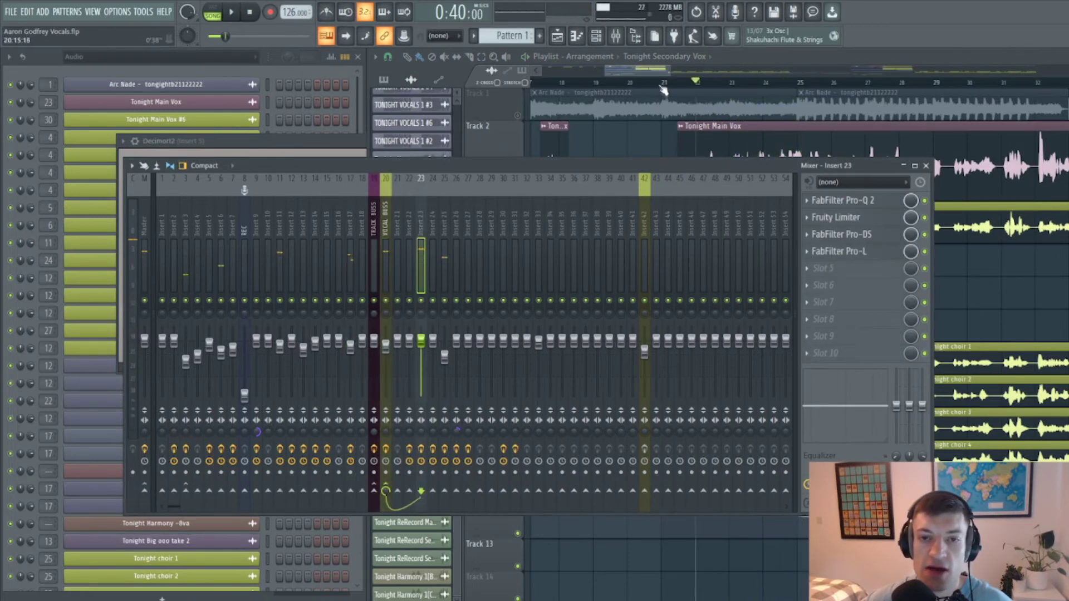
# - Set the playback position to bar 25 and look over the Main Line +8va on Track 3 and the choir layers on Tracks 7 to 11
pyautogui.click(689, 75)
pyautogui.moveTo(689, 75); pyautogui.dragTo(697, 76)
pyautogui.click(627, 83)
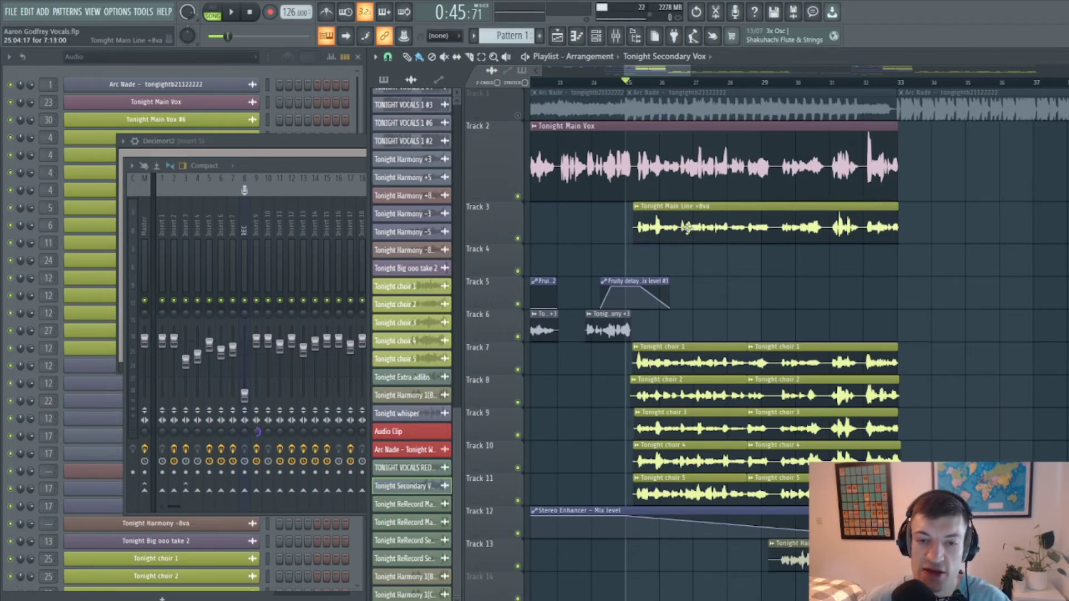
pyautogui.scroll(-4, 682, 174)
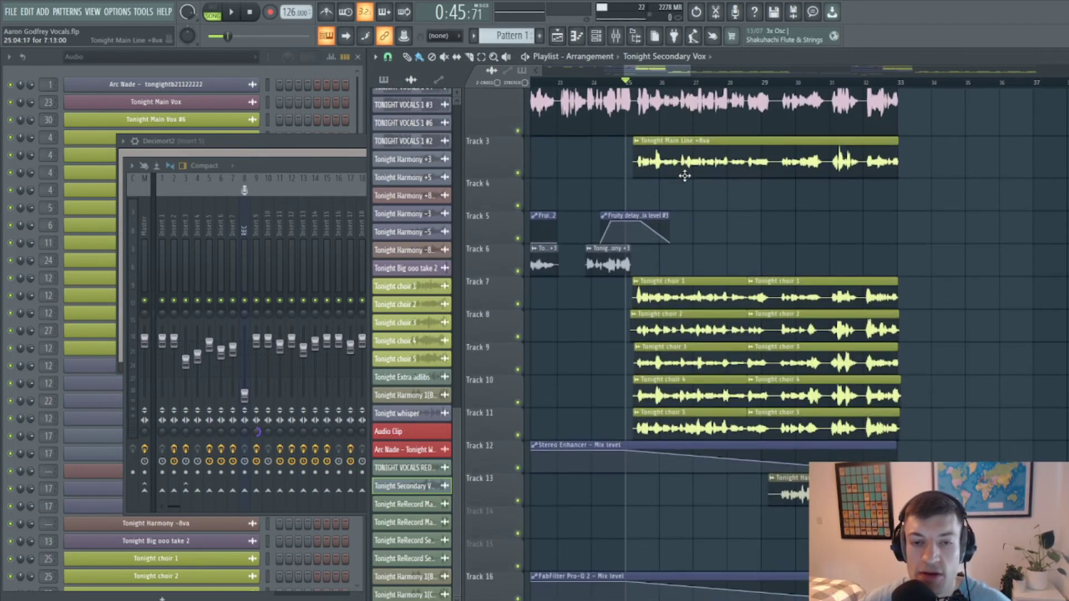
pyautogui.scroll(4, 689, 219)
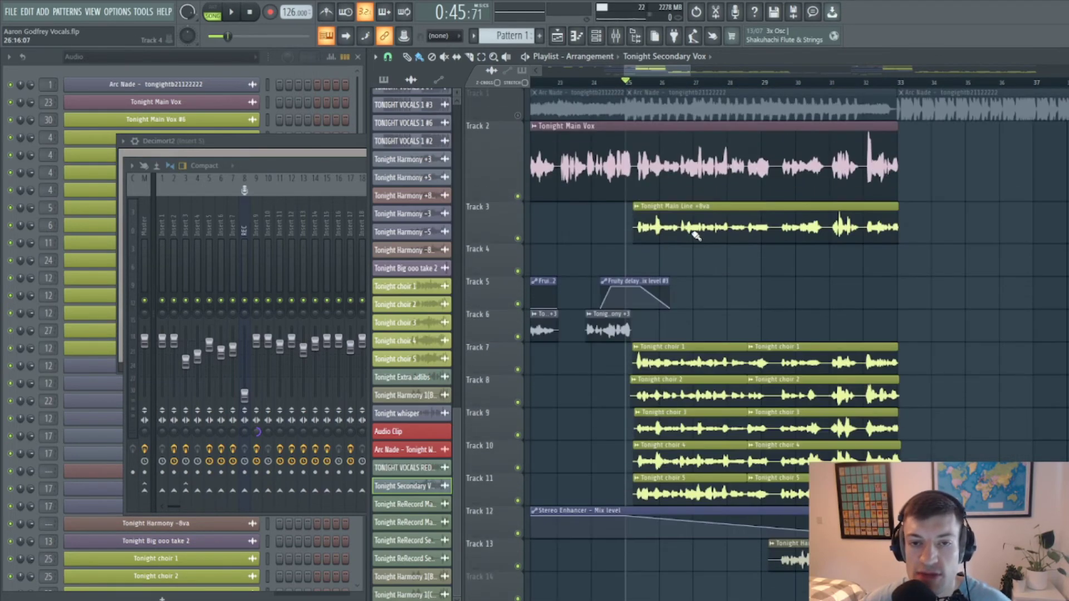
pyautogui.scroll(-4, 735, 255)
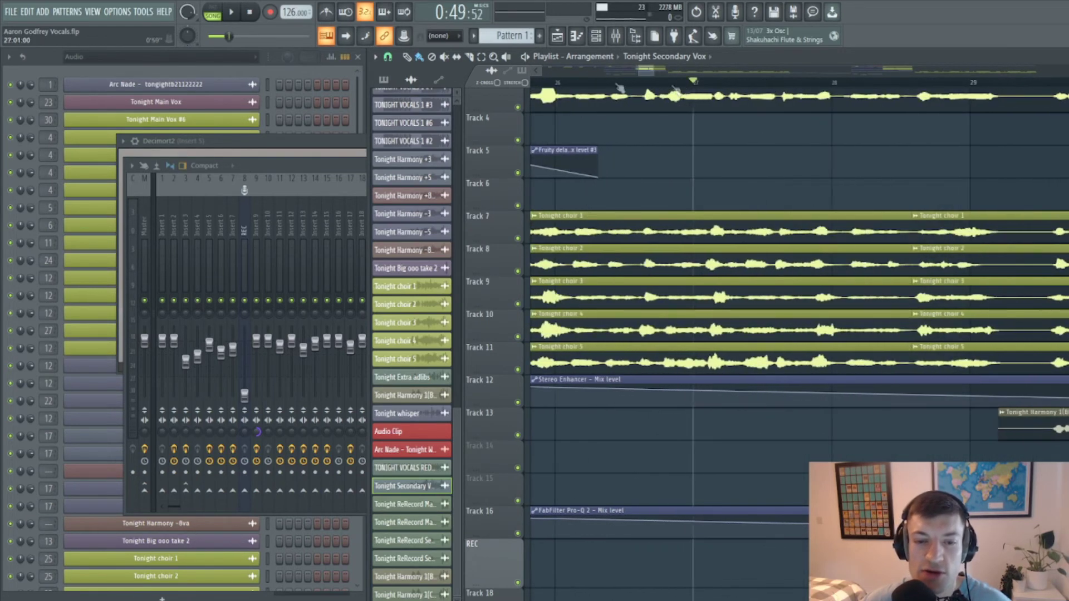
pyautogui.moveTo(680, 89); pyautogui.dragTo(632, 119)
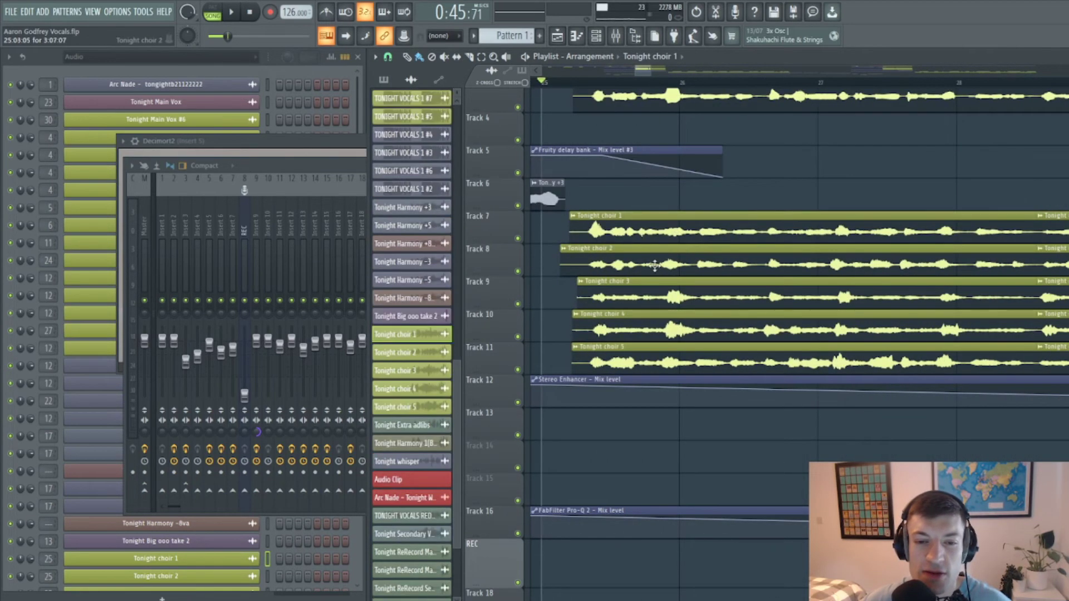
# - Solo choir 1 on Track 7 from bar 25 and add the choir layers on Tracks 8 to 11 one by one
pyautogui.rightClick(518, 239)
pyautogui.press('space')
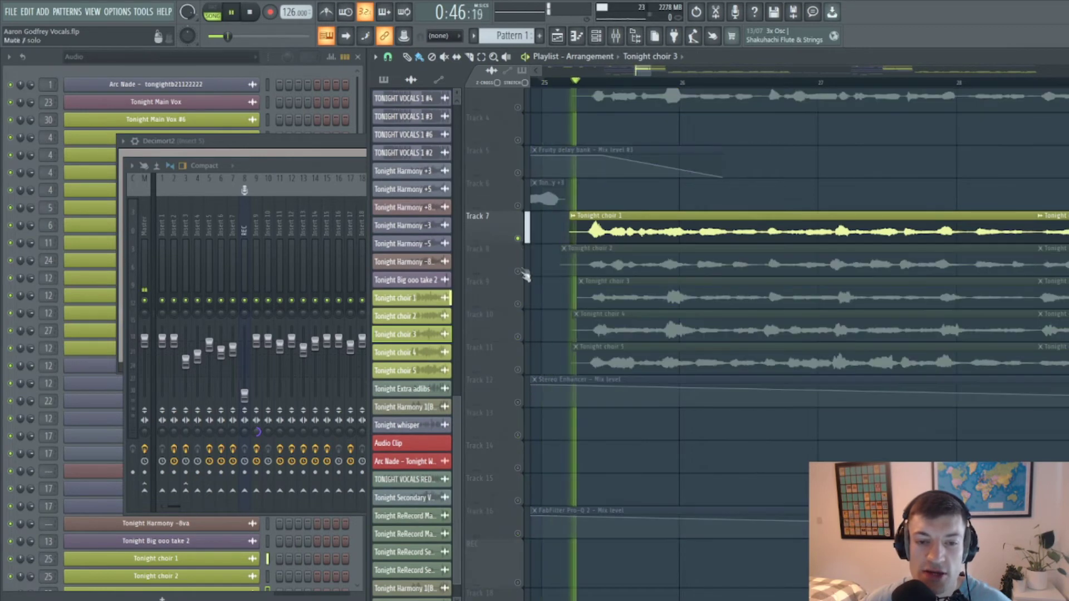
pyautogui.click(518, 271)
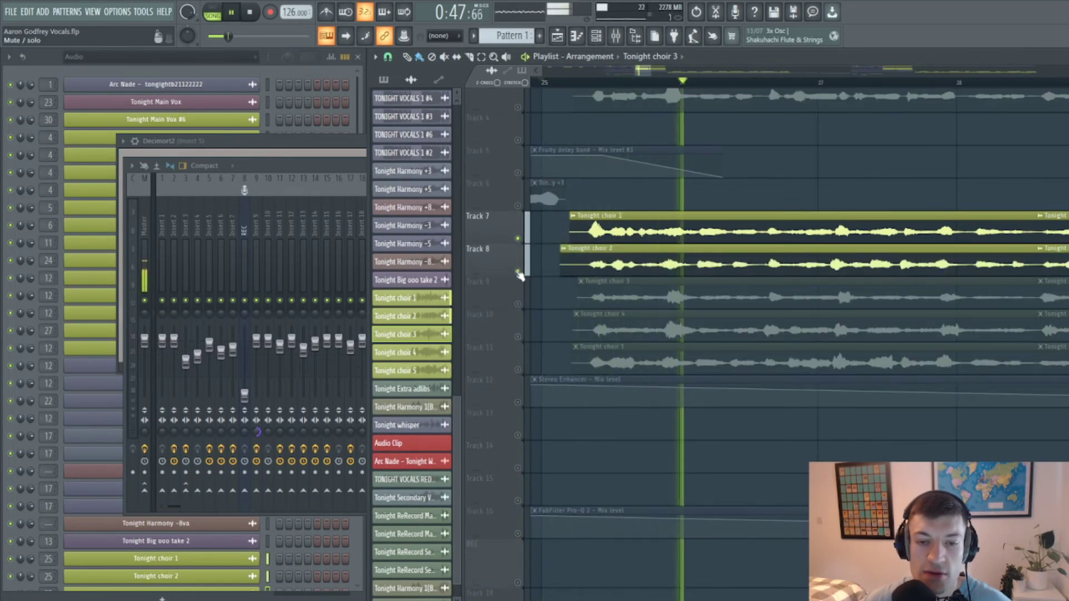
pyautogui.click(518, 304)
pyautogui.click(517, 337)
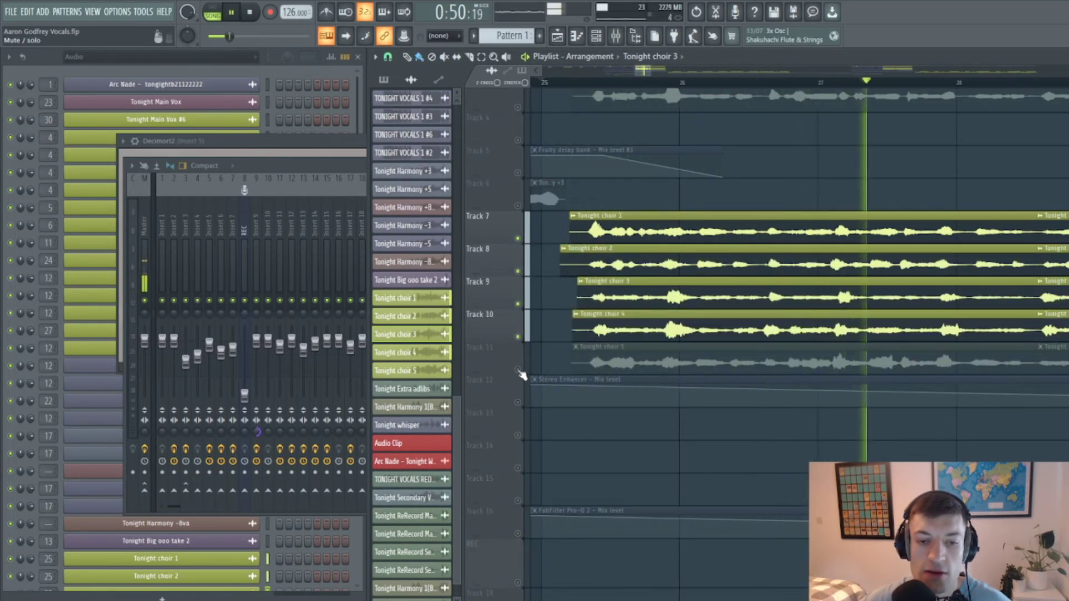
pyautogui.click(518, 370)
pyautogui.press('space')
# - Restore all tracks and play the full vocal section from bar 25, following the choir, harmony and automation clips up to bar 32
pyautogui.rightClick(518, 271)
pyautogui.scroll(-3, 604, 86)
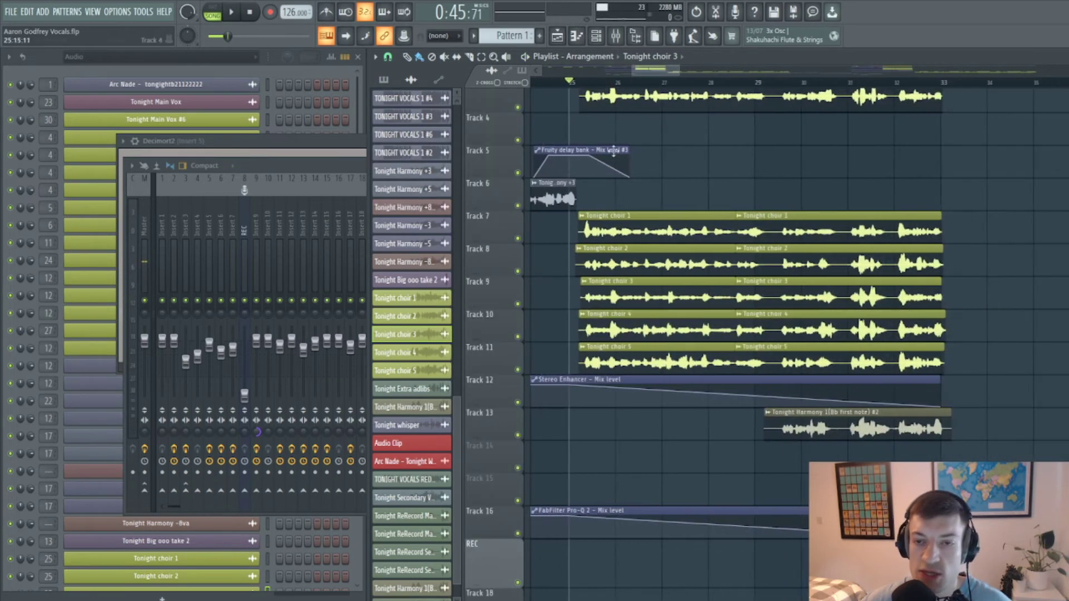
pyautogui.scroll(3, 695, 297)
pyautogui.press('space')
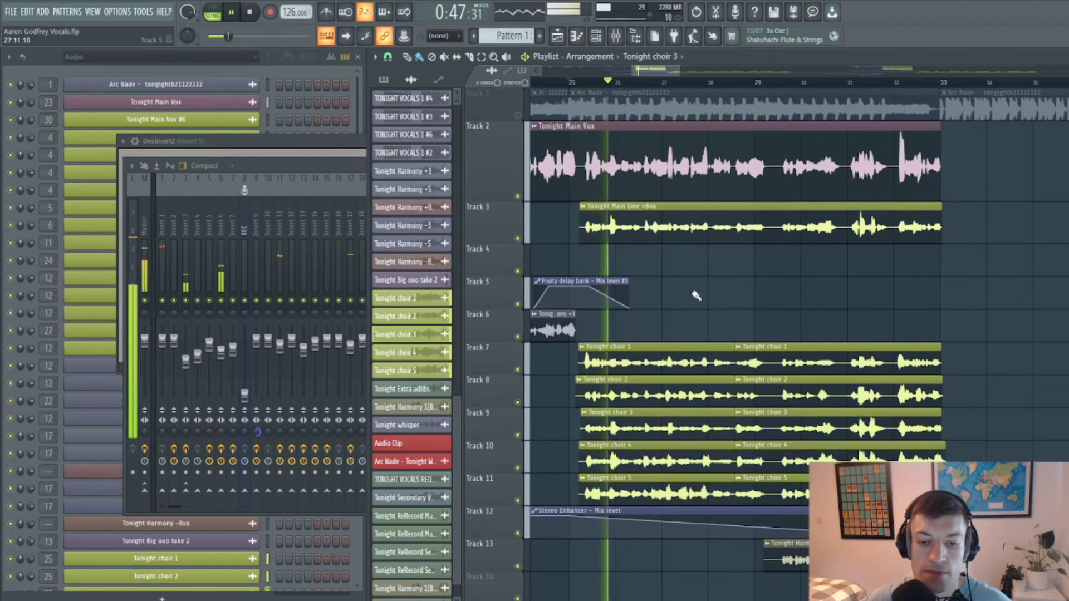
pyautogui.scroll(-2, 696, 296)
pyautogui.scroll(-2, 694, 293)
pyautogui.scroll(-2, 694, 293)
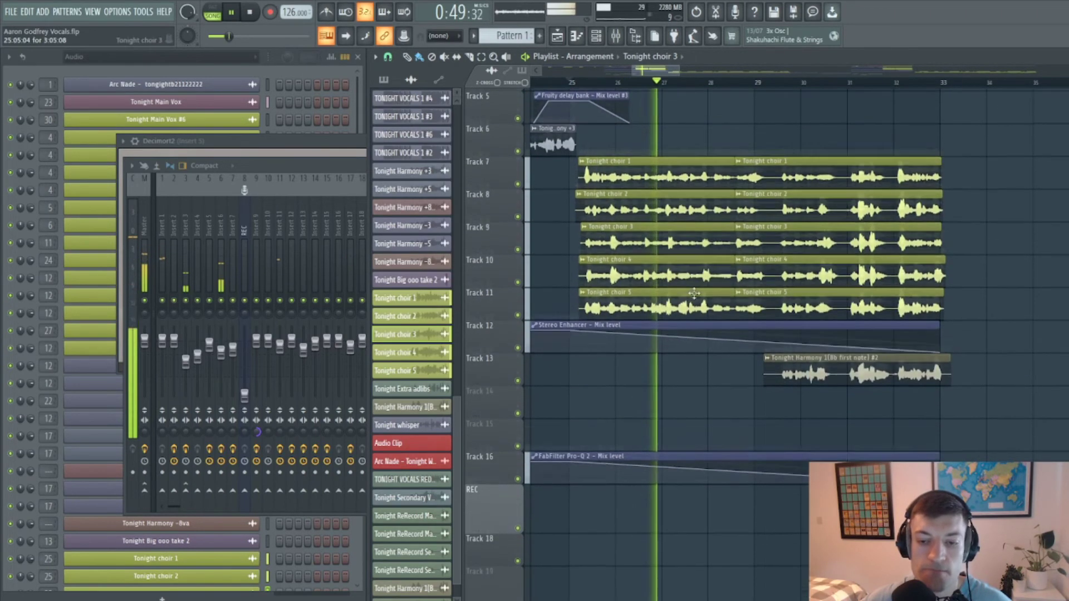
pyautogui.moveTo(675, 71); pyautogui.dragTo(701, 70)
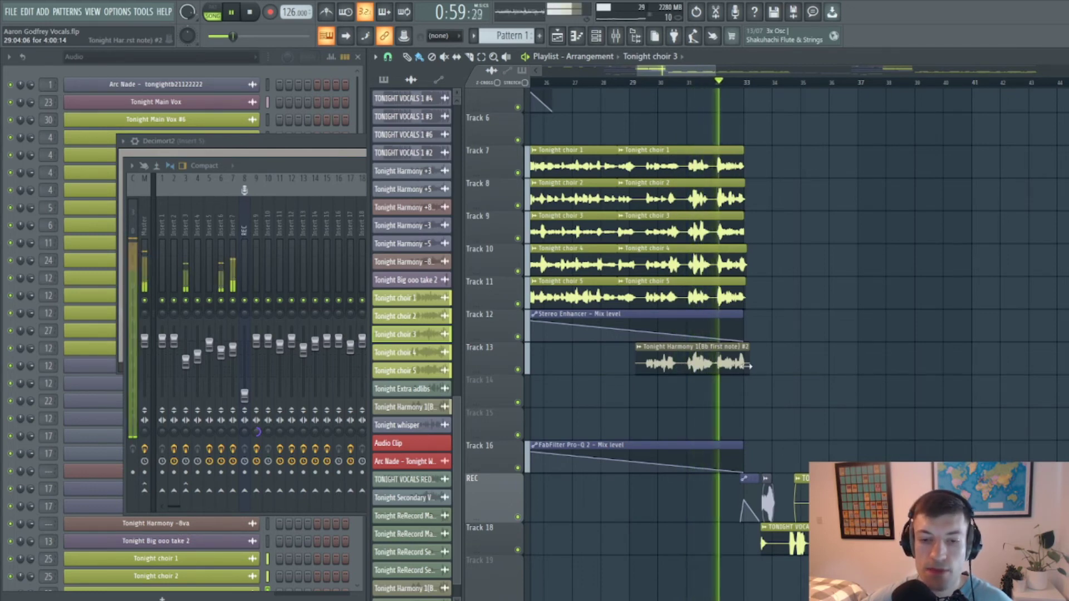
# - Solo Track 13 to audition the Tonight Harmony clip alone, and restore all the tracks
pyautogui.press('space')
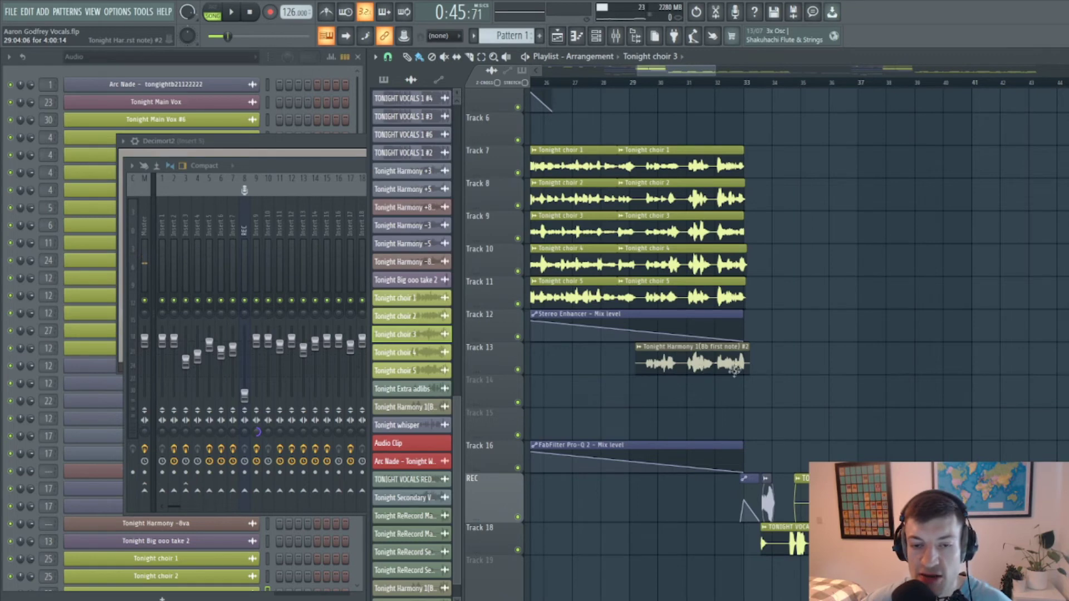
pyautogui.click(728, 363)
pyautogui.rightClick(523, 371)
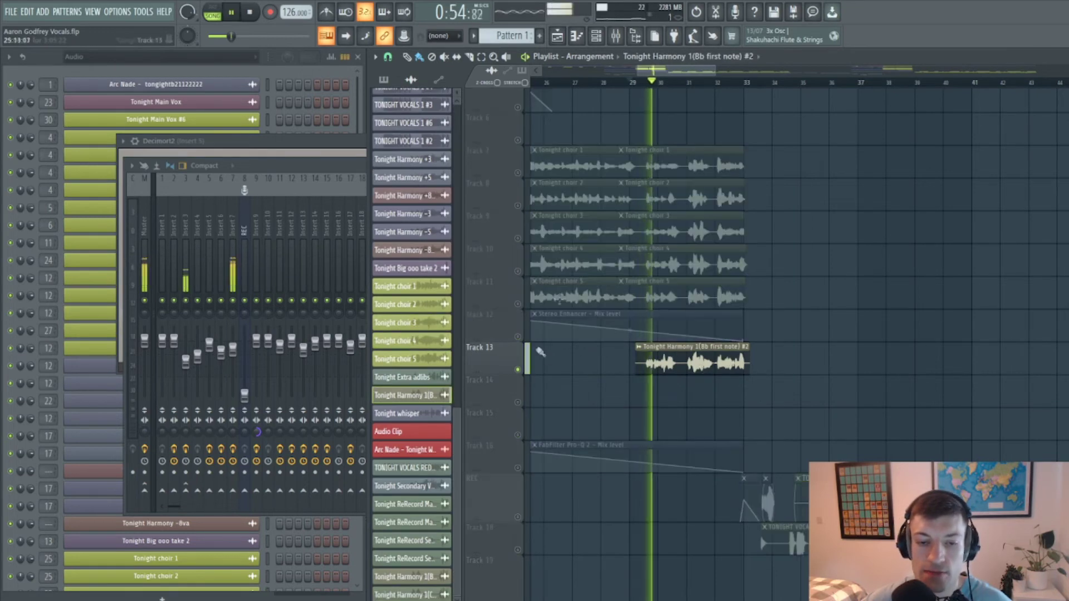
pyautogui.press('space')
pyautogui.rightClick(519, 371)
# - Play the transition from bar 32 into the drop with all tracks sounding
pyautogui.moveTo(688, 71); pyautogui.dragTo(696, 72)
pyautogui.scroll(4, 767, 212)
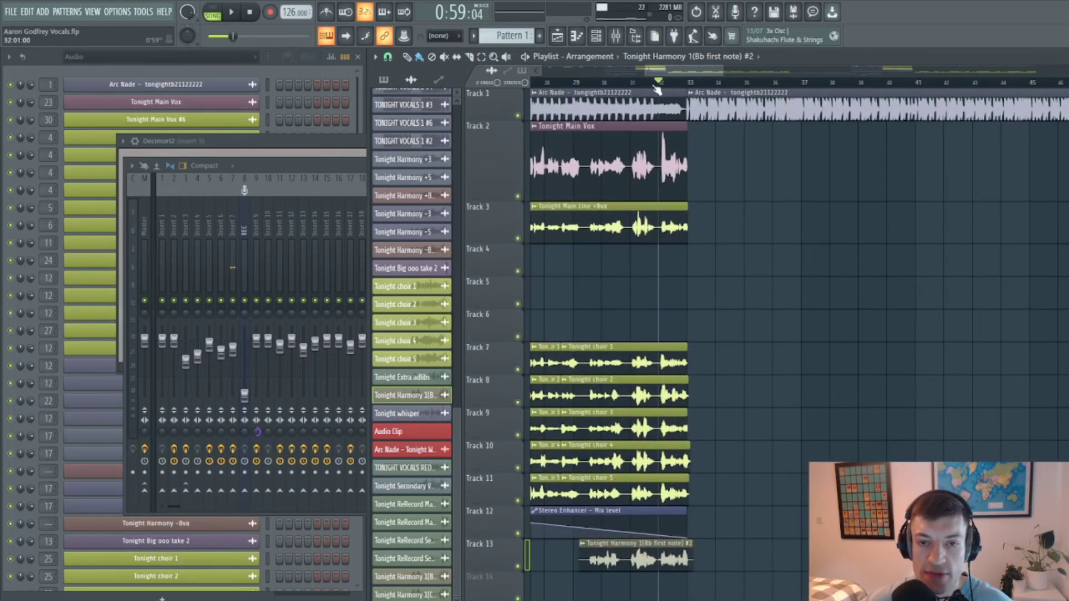
pyautogui.scroll(-8, 768, 246)
pyautogui.press('space')
pyautogui.scroll(7, 732, 240)
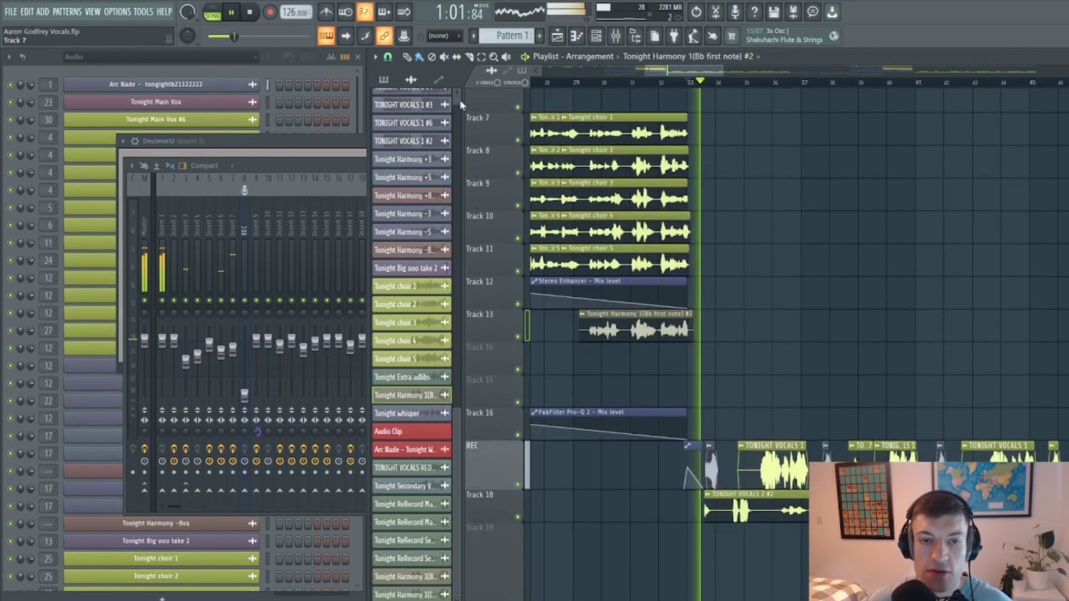
pyautogui.press('space')
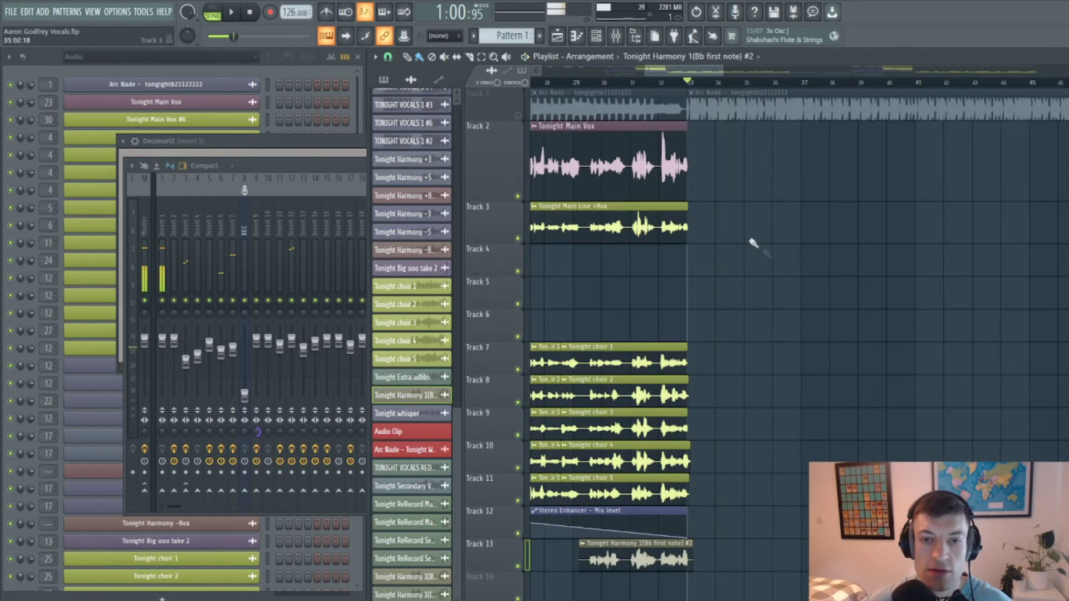
# - Play the drop vocals on REC and Track 18 from bar 33 without the backing track
pyautogui.scroll(-5, 720, 226)
pyautogui.scroll(2, 719, 85)
pyautogui.moveTo(695, 74); pyautogui.dragTo(697, 73)
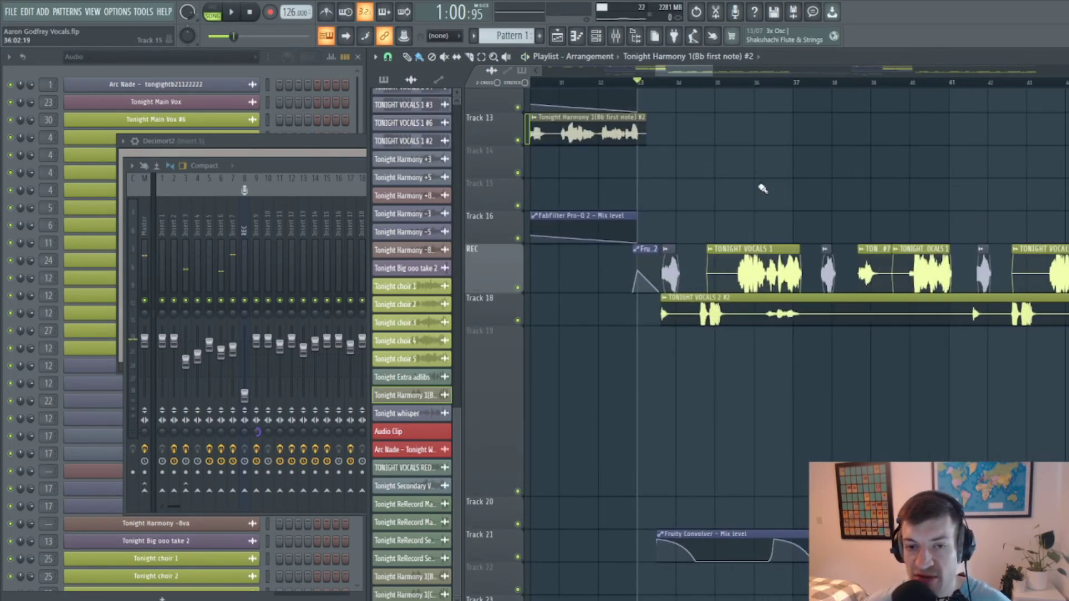
pyautogui.press('space')
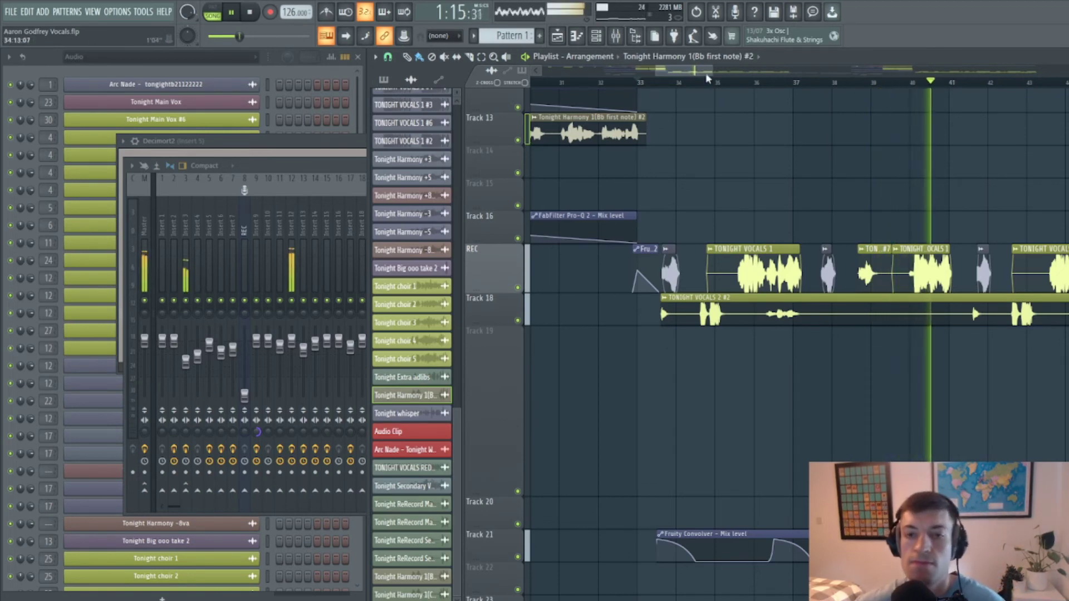
pyautogui.scroll(-3, 701, 71)
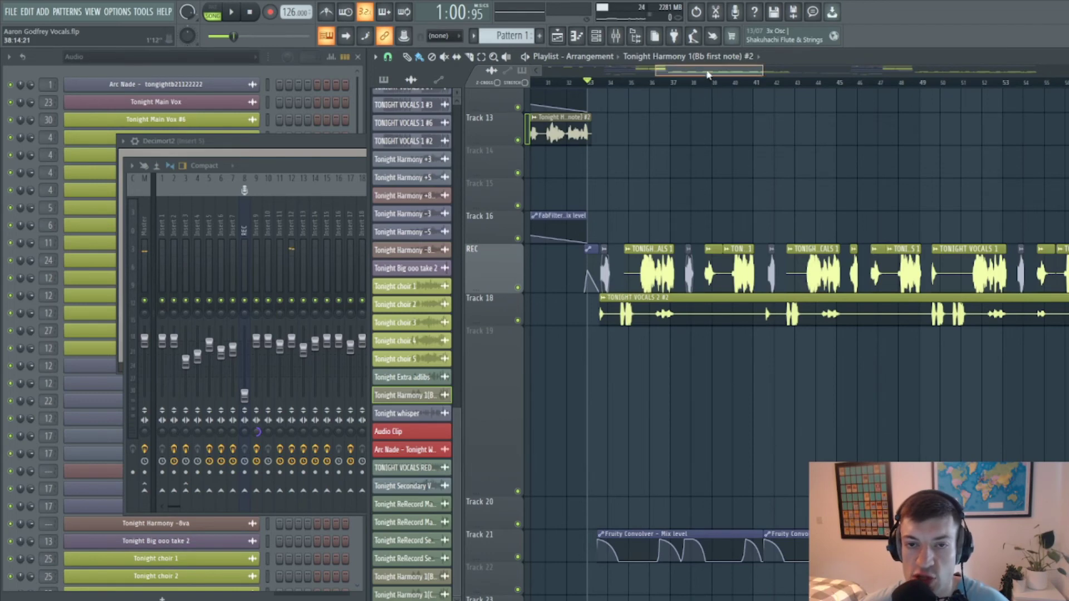
# - Set the playback position to bar 65 and play the Tonight whisper clips on Track 20
pyautogui.moveTo(707, 74); pyautogui.dragTo(768, 74)
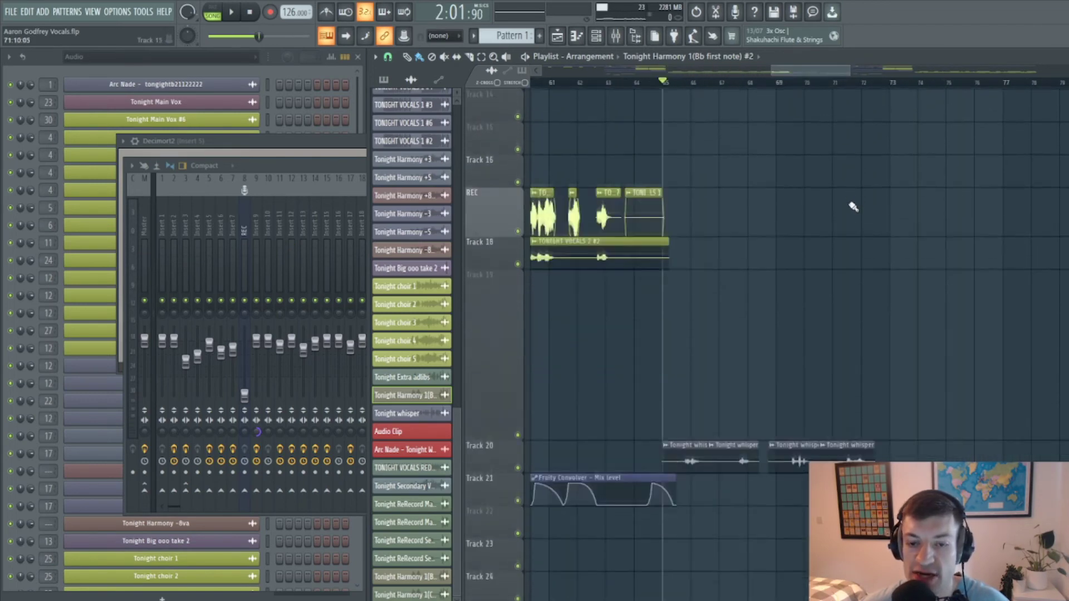
pyautogui.scroll(-5, 702, 174)
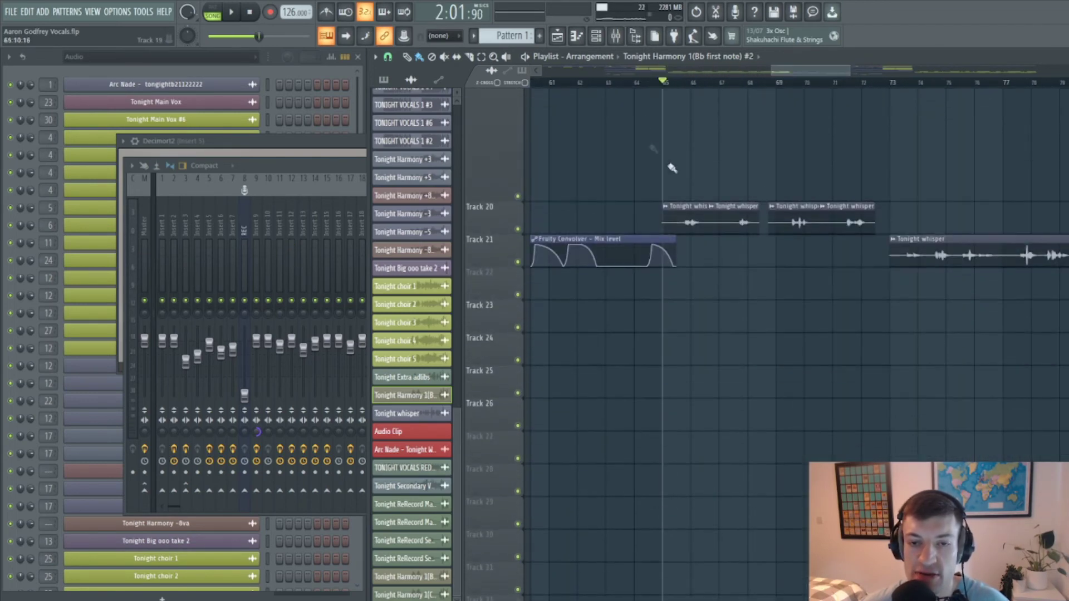
pyautogui.moveTo(845, 75); pyautogui.dragTo(860, 75)
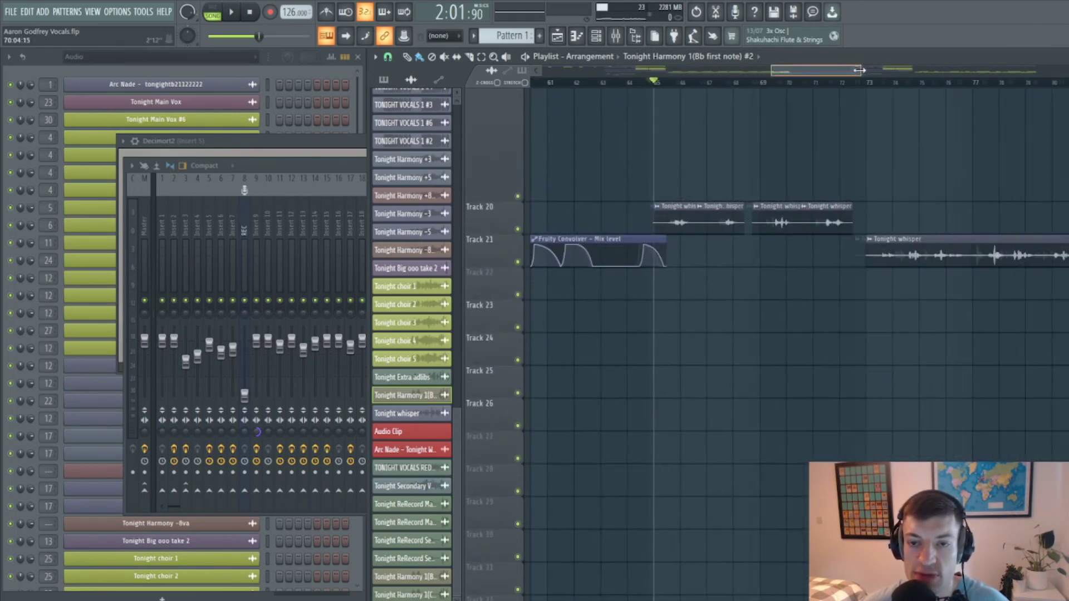
pyautogui.press('space')
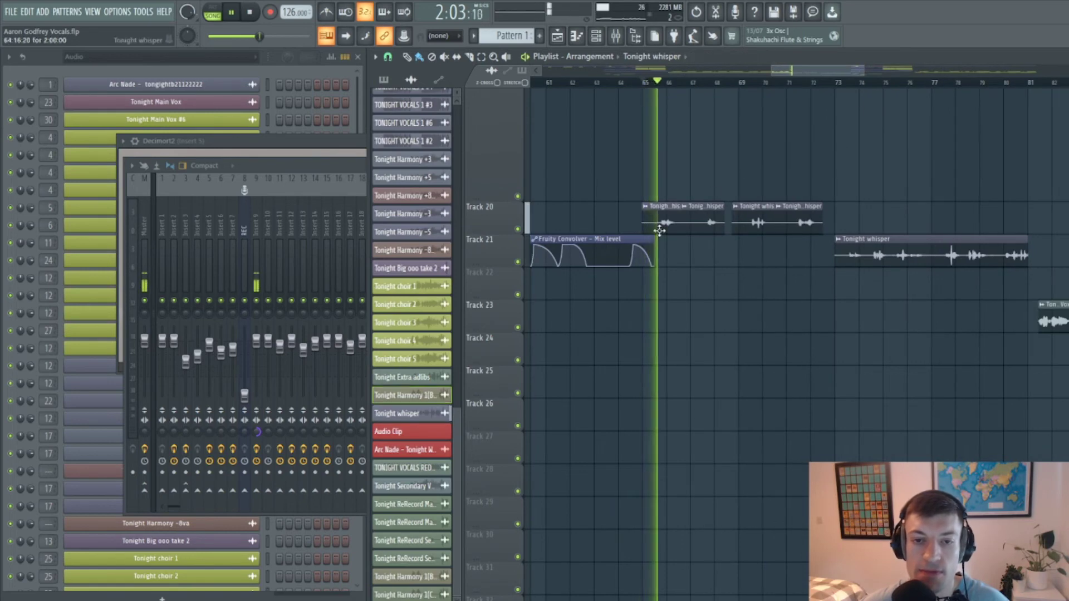
# - Close the Decimort2 window and inspect the effects chain on Insert 9 while the whispers play
pyautogui.click(310, 143)
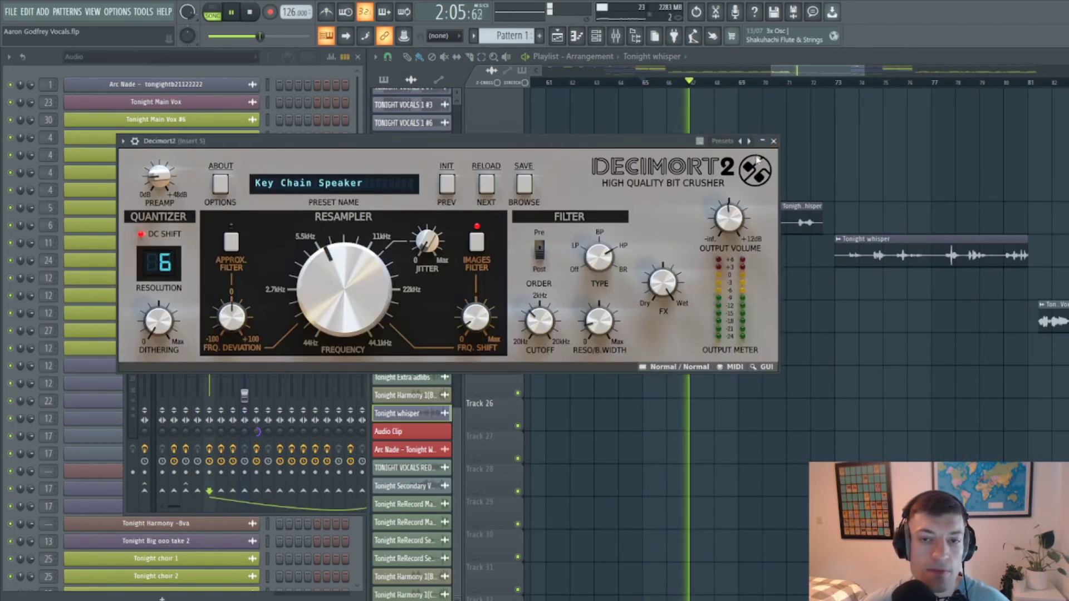
pyautogui.click(774, 142)
pyautogui.click(256, 254)
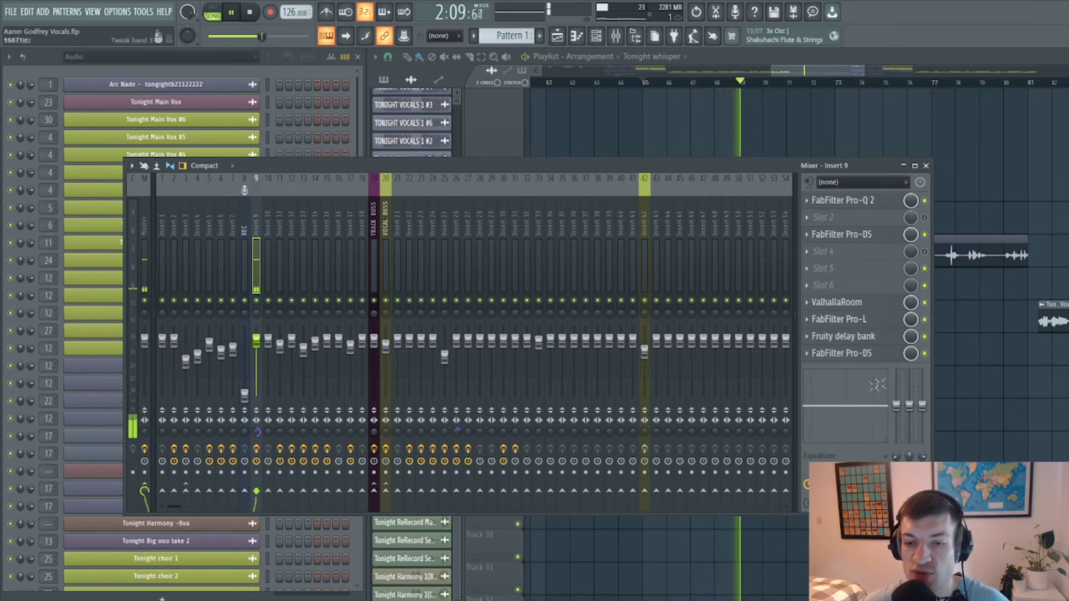
pyautogui.click(926, 165)
# - Stop playback and look over the whisper clip on Track 21 and the vocal clips on Tracks 23 to 26
pyautogui.moveTo(816, 72); pyautogui.dragTo(865, 71)
pyautogui.press('space')
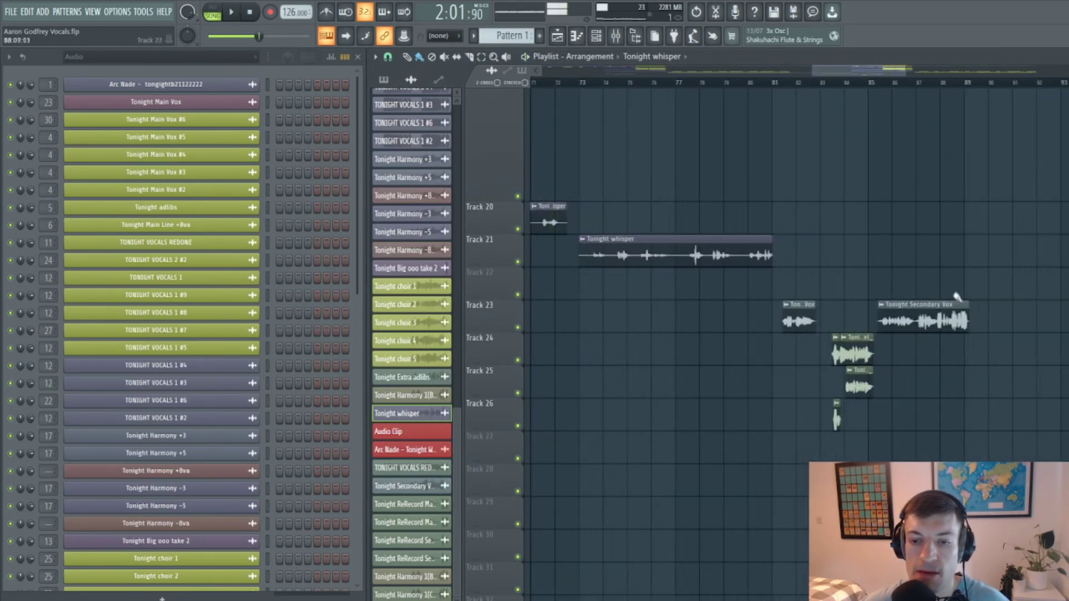
pyautogui.scroll(4, 960, 301)
pyautogui.scroll(5, 972, 311)
# - Play the second drop from bar 113, following the REC and Track 18 vocals and the extra adlibs on Track 20
pyautogui.moveTo(909, 72); pyautogui.dragTo(985, 71)
pyautogui.scroll(-5, 909, 106)
pyautogui.scroll(-5, 725, 341)
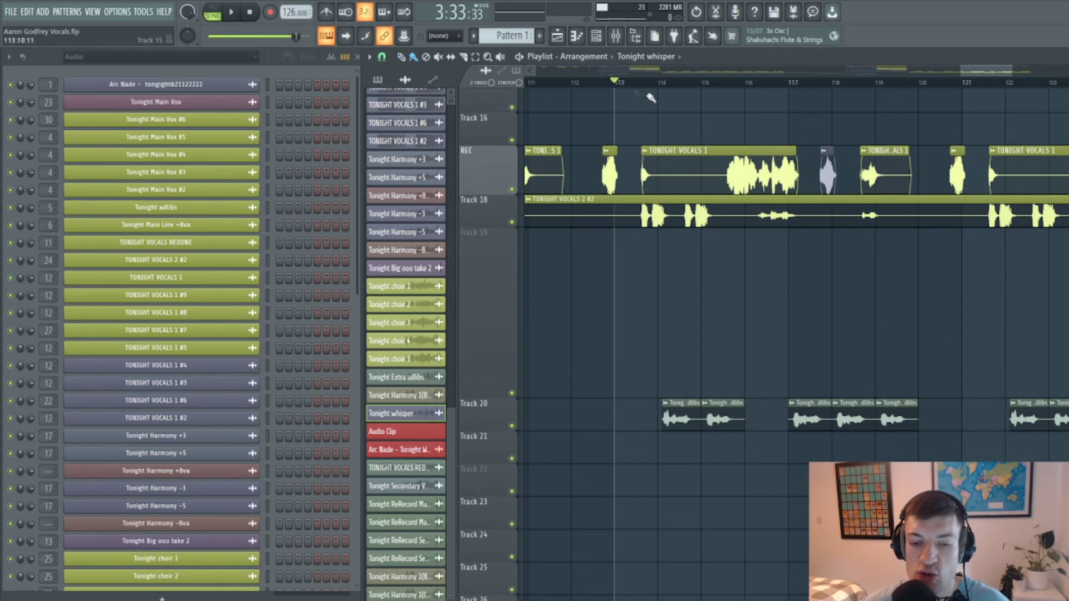
pyautogui.press('space')
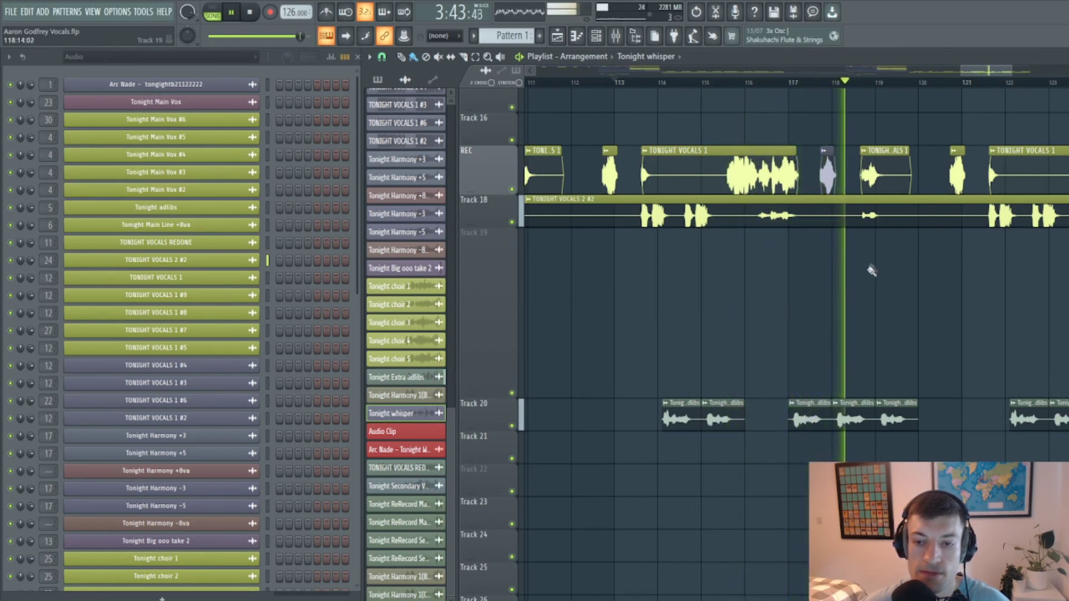
pyautogui.moveTo(1011, 71); pyautogui.dragTo(1027, 70)
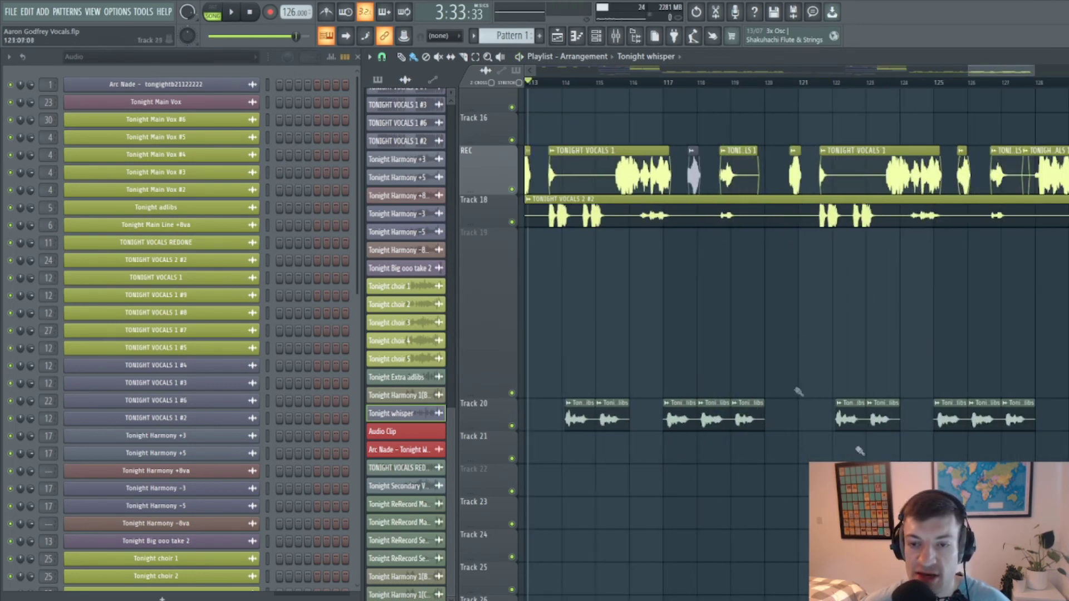
# - Look over the full vocal arrangement from its first bar, including the choir, harmony and automation tracks
pyautogui.moveTo(999, 74); pyautogui.dragTo(894, 75)
pyautogui.click(989, 82)
pyautogui.scroll(6, 924, 382)
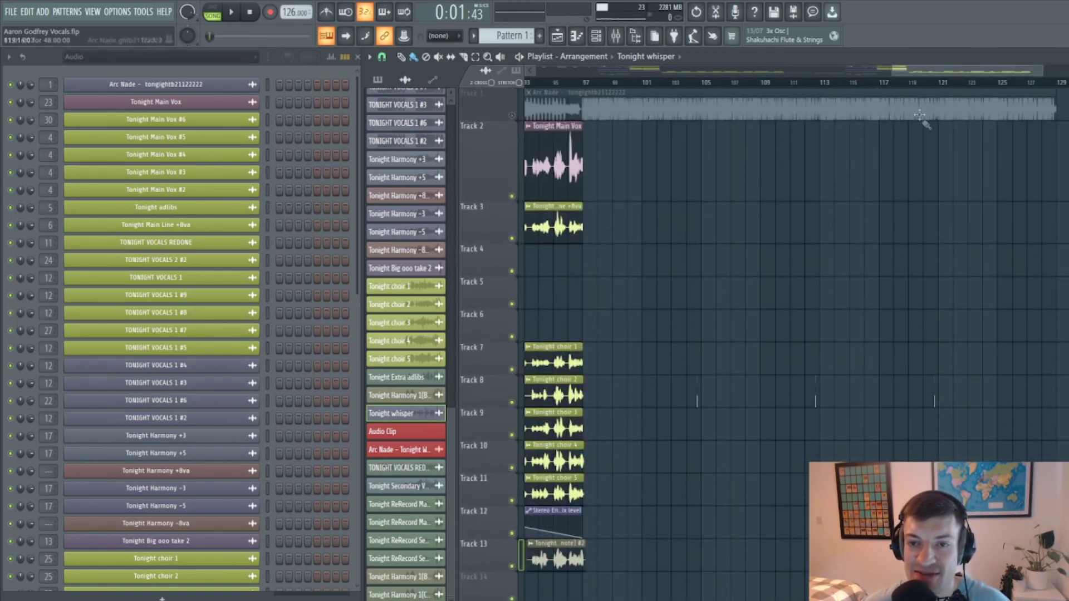
pyautogui.moveTo(895, 74); pyautogui.dragTo(536, 76)
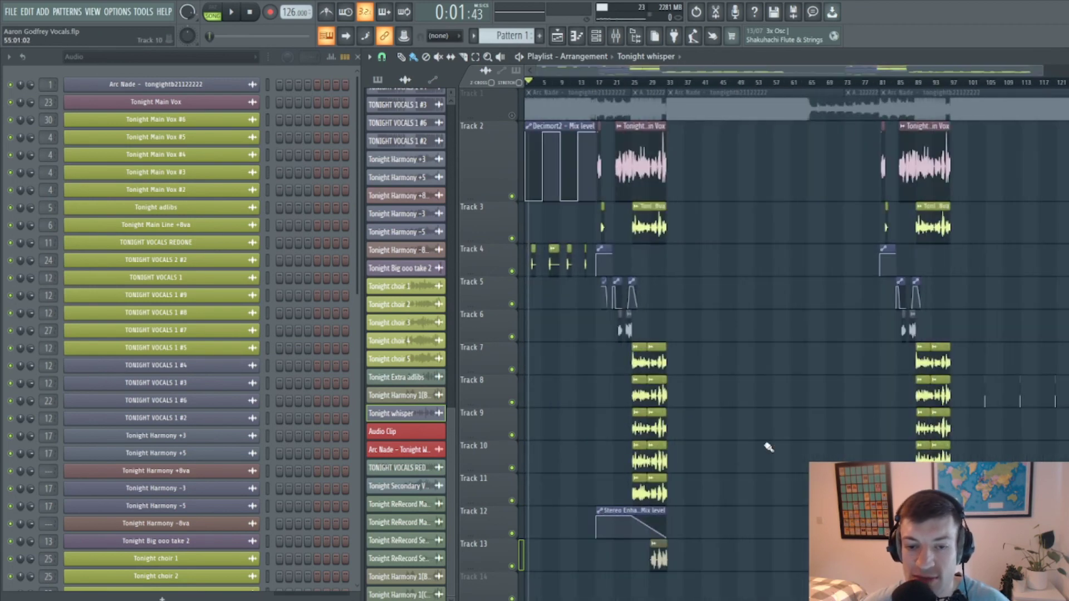
pyautogui.scroll(-6, 769, 447)
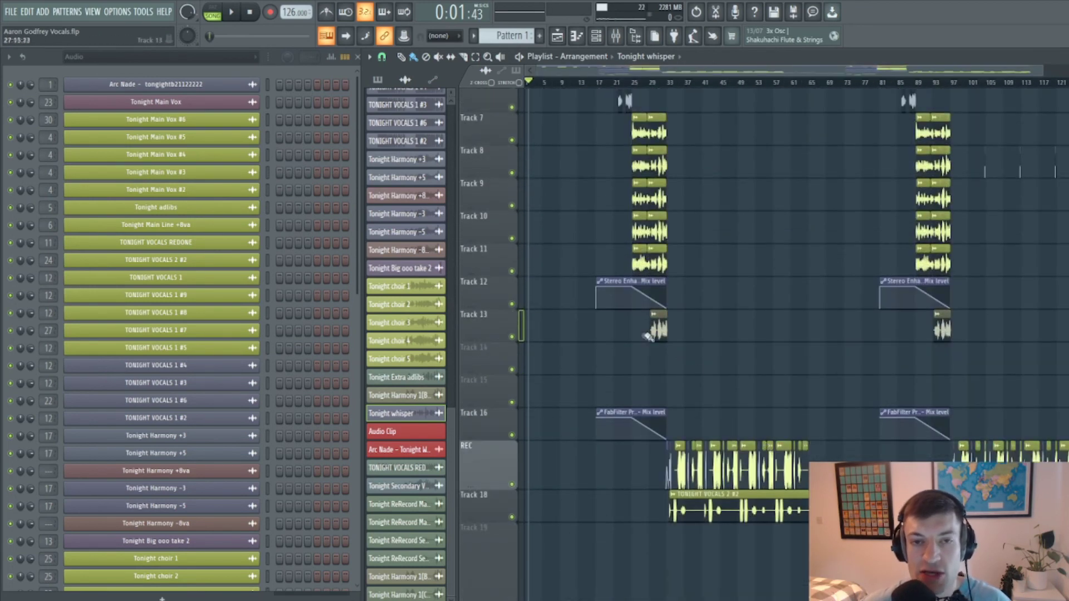
# - Open the mixer and bring up the effects chain of Insert 11
pyautogui.click(622, 41)
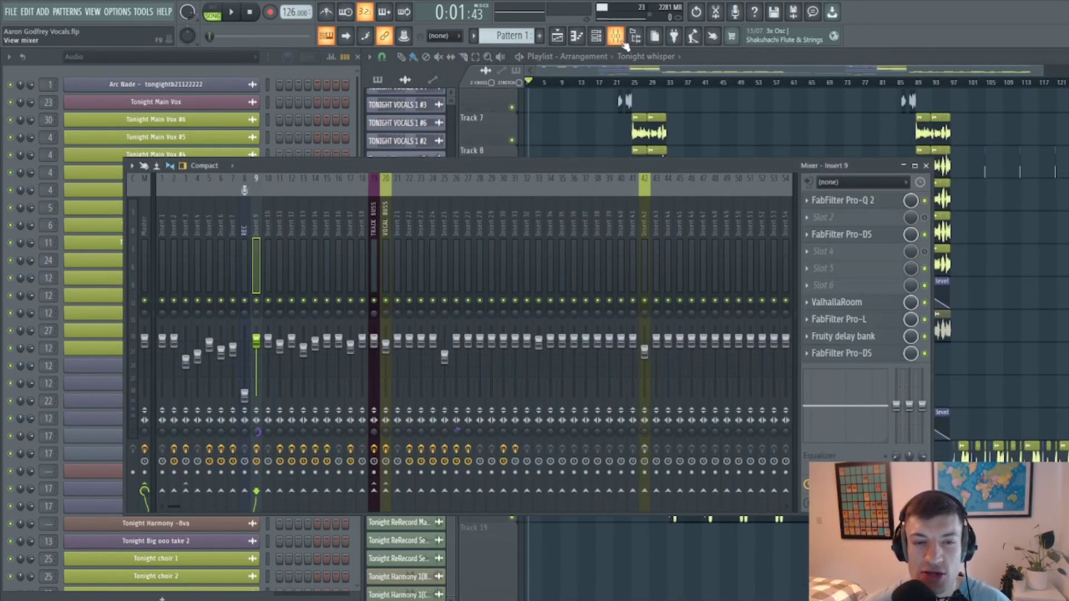
pyautogui.click(624, 45)
pyautogui.click(616, 37)
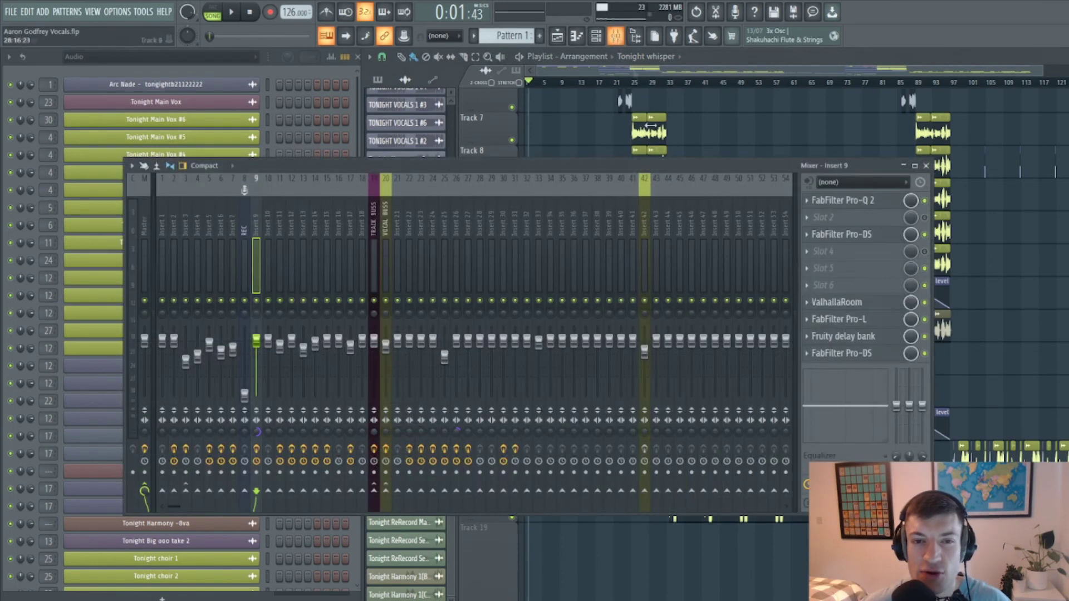
pyautogui.click(350, 261)
pyautogui.click(221, 265)
pyautogui.moveTo(250, 258); pyautogui.dragTo(290, 269)
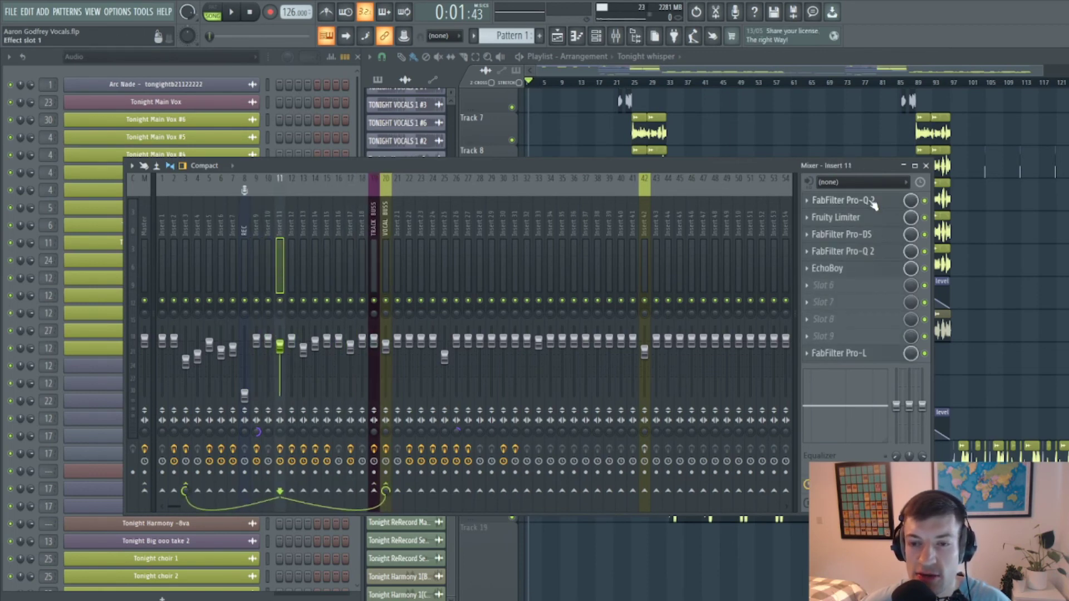
# - Inspect the first FabFilter Pro-Q 2 and the Fruity Limiter on Insert 11, closing each one
pyautogui.click(843, 200)
pyautogui.moveTo(393, 118); pyautogui.dragTo(659, 125)
pyautogui.click(794, 120)
pyautogui.click(850, 219)
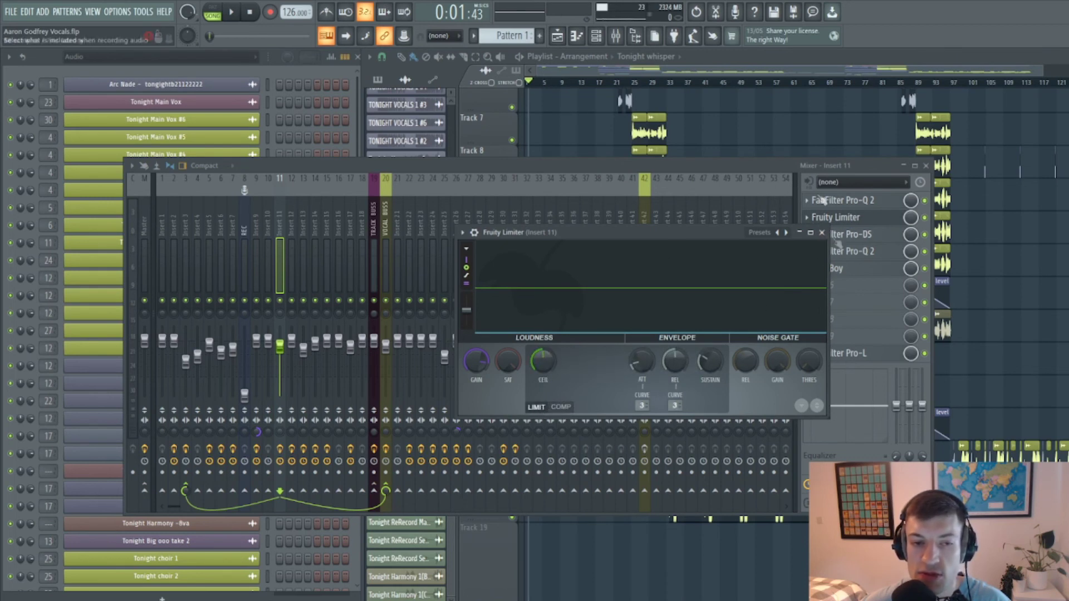
pyautogui.click(820, 233)
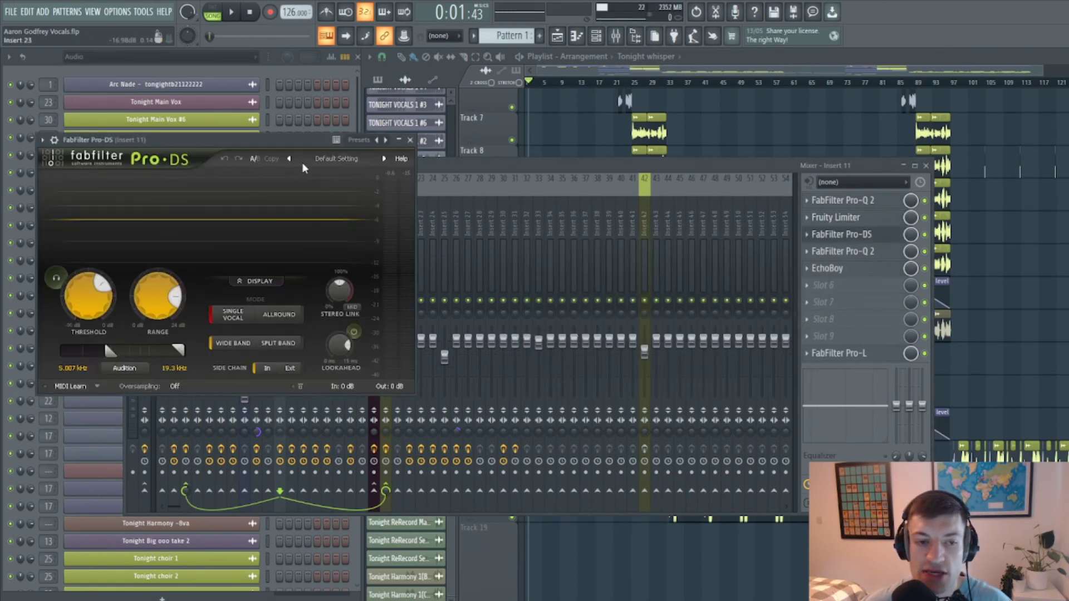
# - Inspect the FabFilter Pro-DS, the second FabFilter Pro-Q 2 and the EchoBoy on Insert 11
pyautogui.moveTo(299, 145); pyautogui.dragTo(627, 187)
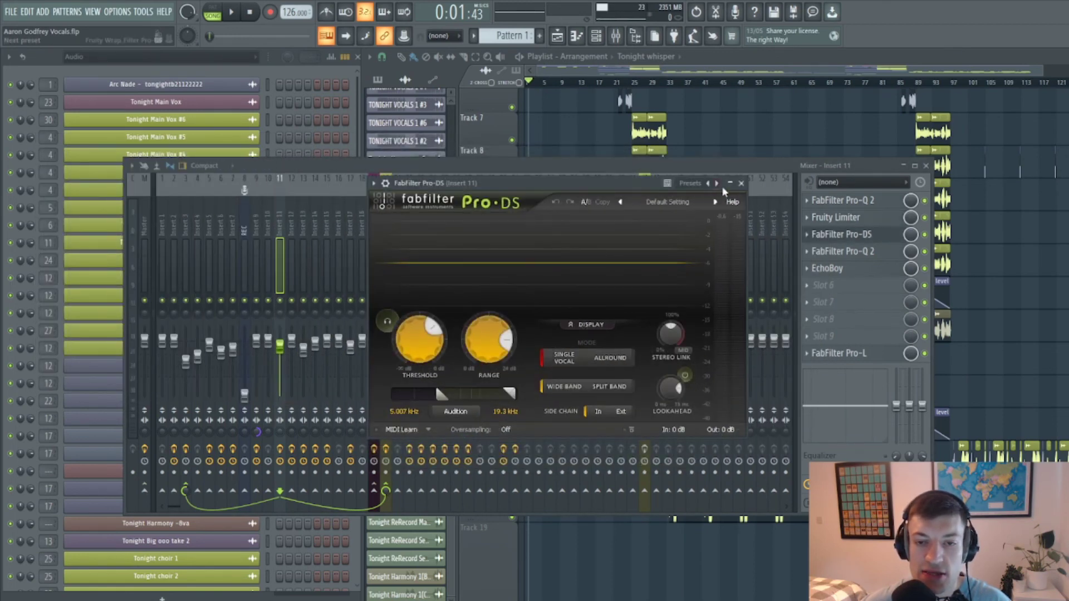
pyautogui.click(741, 184)
pyautogui.click(870, 252)
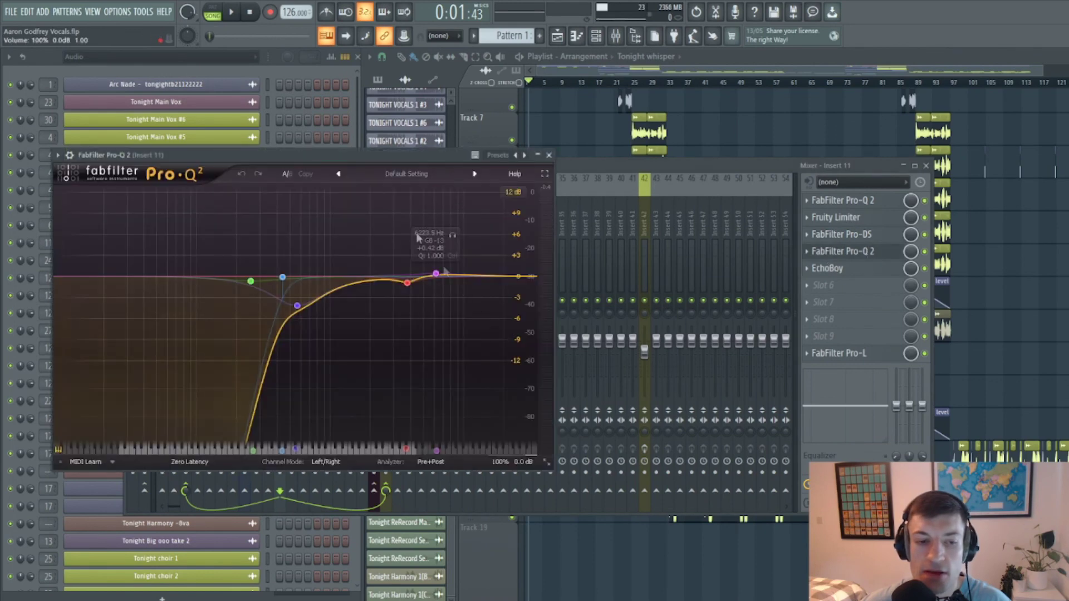
pyautogui.click(549, 155)
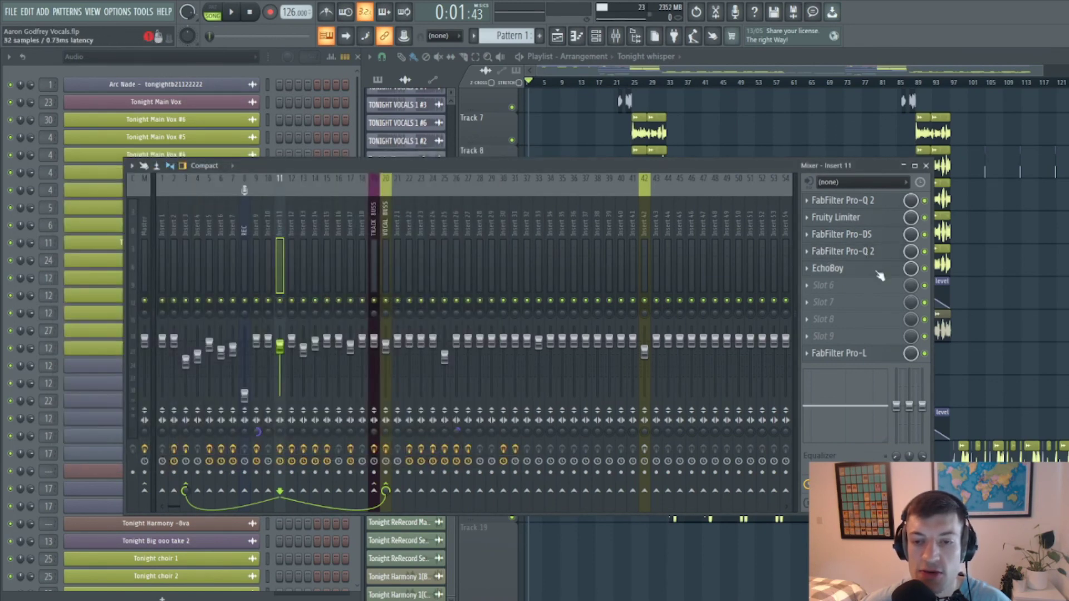
pyautogui.click(857, 271)
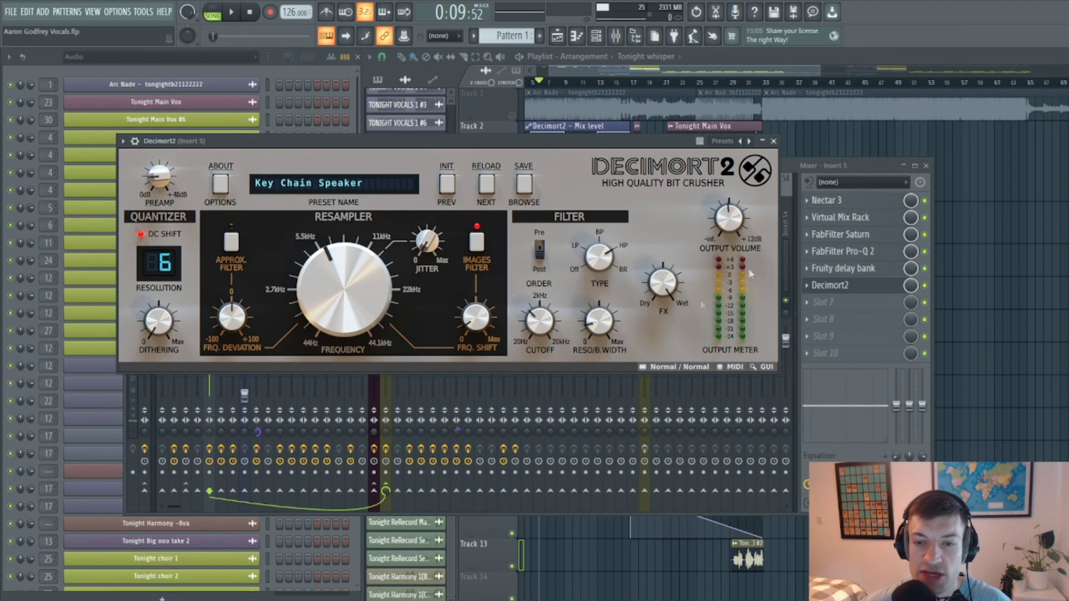
# - Open the Fruity delay bank on Insert 5 to examine its settings
pyautogui.click(868, 269)
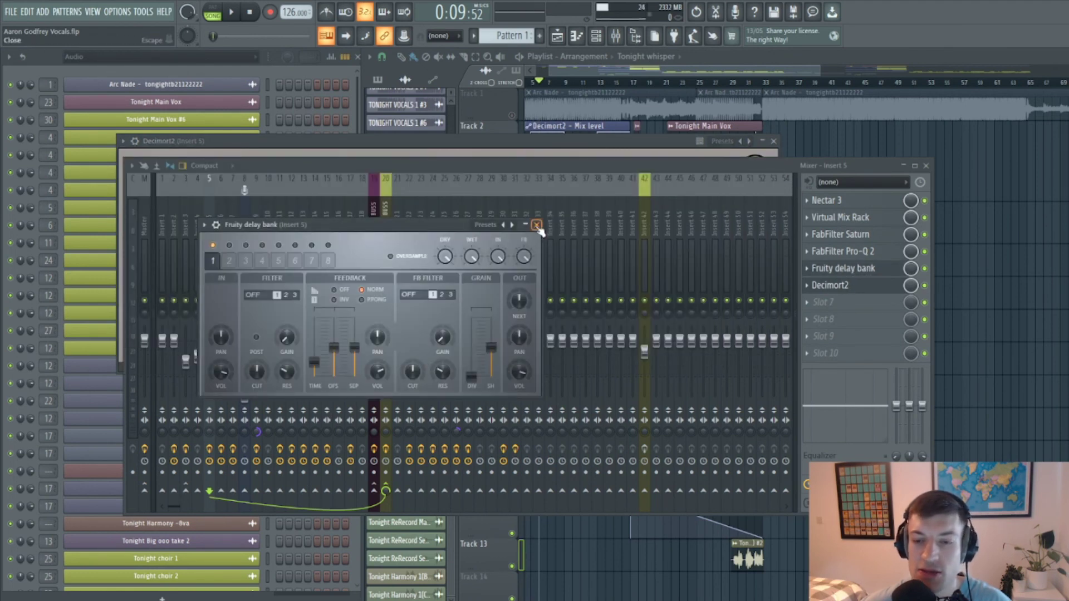